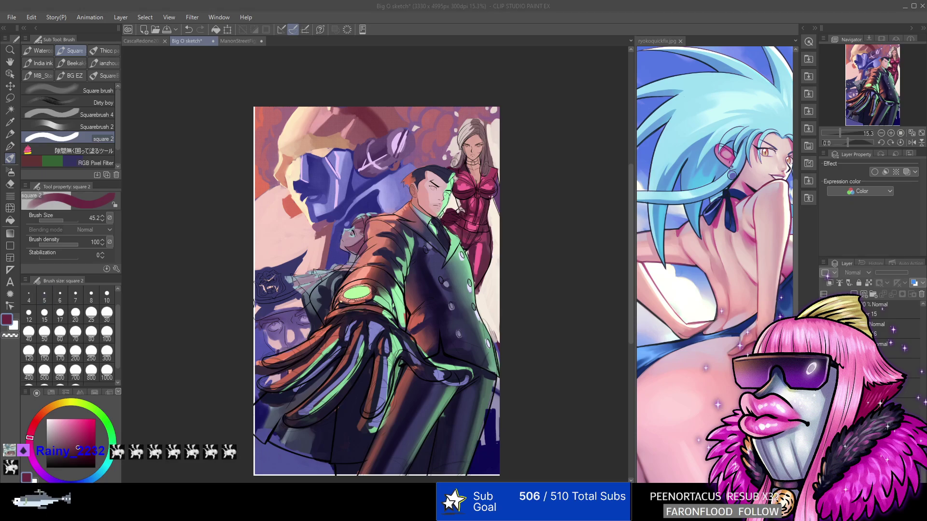
# Hide the colour painting and flick the grey and robot rough sketch layers on and off to compare.
pyautogui.click(921, 405)
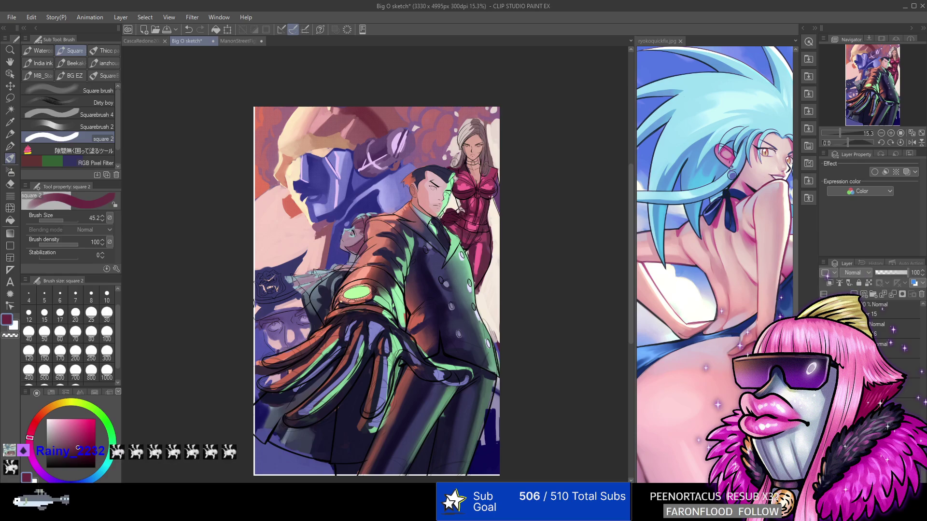
pyautogui.click(824, 367)
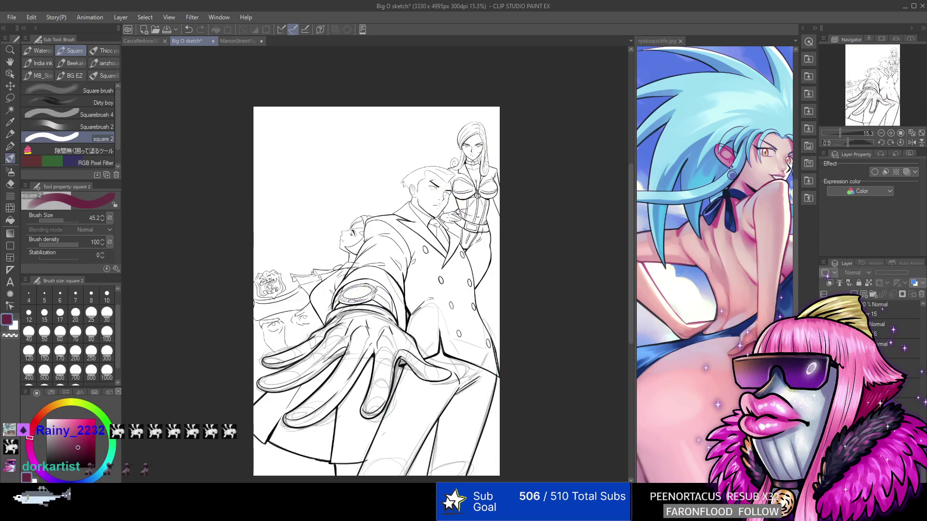
pyautogui.click(824, 386)
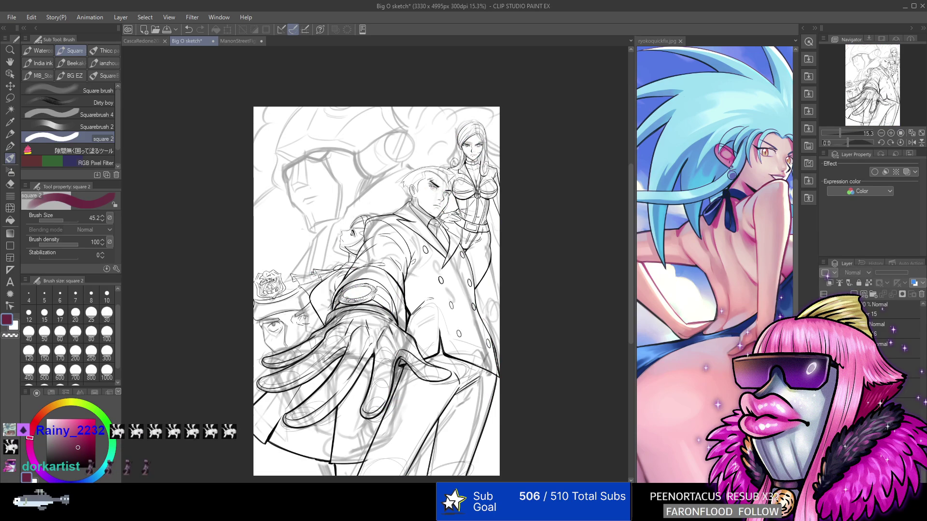
pyautogui.click(893, 407)
pyautogui.click(824, 407)
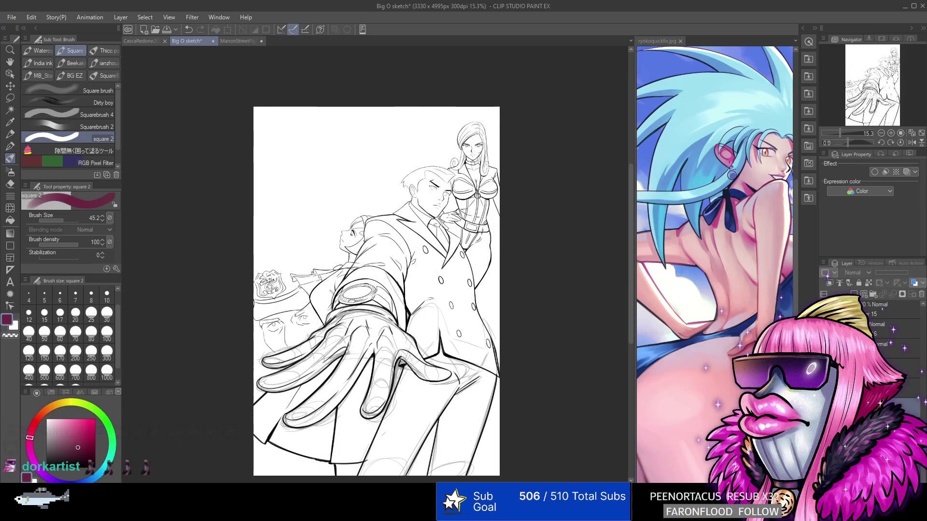
pyautogui.click(824, 407)
pyautogui.click(824, 407)
pyautogui.click(823, 427)
pyautogui.click(824, 427)
pyautogui.click(824, 427)
# Toggle the face, woman, emblem and hand line layers in turn, then hide the faint hand sketch.
pyautogui.moveTo(923, 408); pyautogui.dragTo(926, 406)
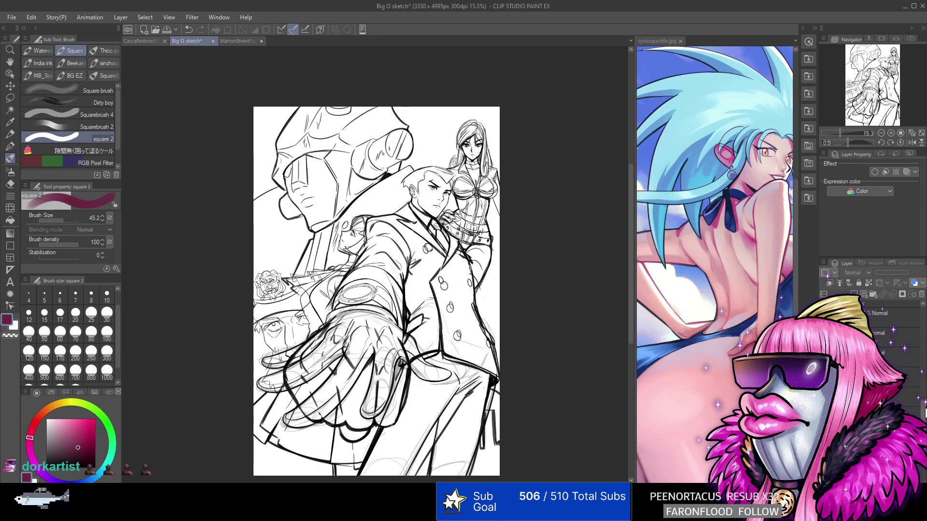
pyautogui.click(824, 411)
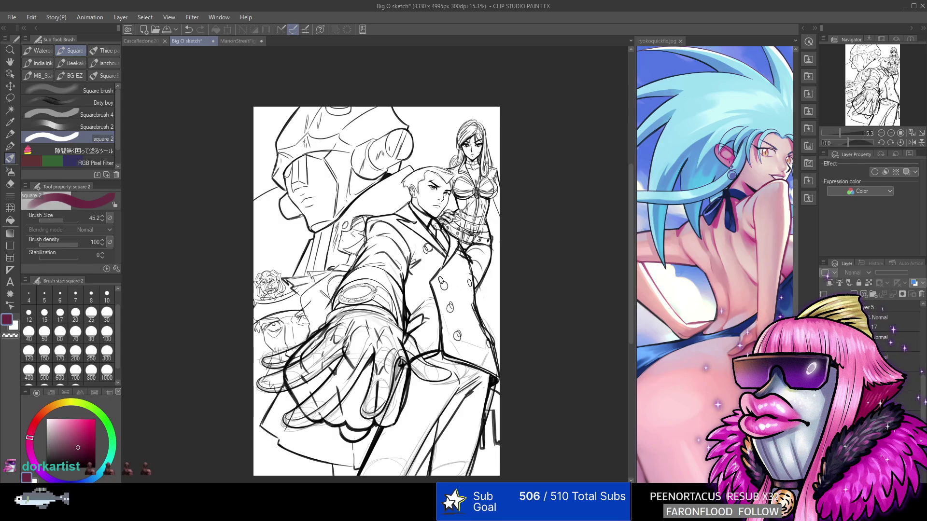
pyautogui.click(824, 411)
pyautogui.click(824, 391)
pyautogui.click(823, 392)
pyautogui.click(824, 372)
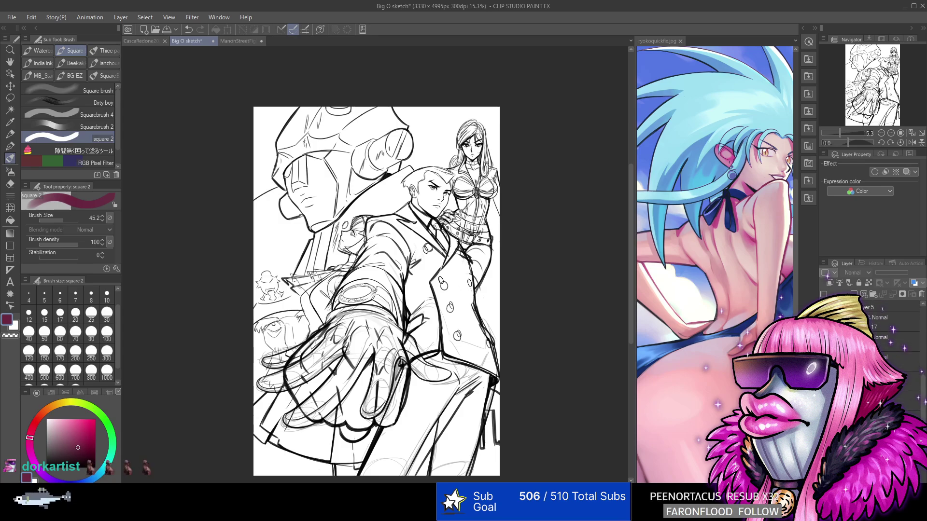
pyautogui.click(824, 372)
pyautogui.click(824, 352)
pyautogui.click(824, 352)
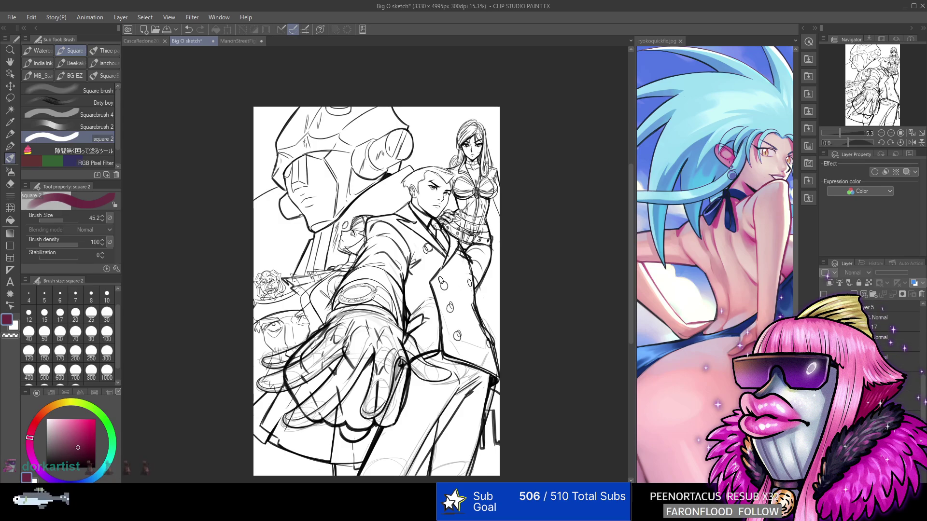
pyautogui.click(824, 342)
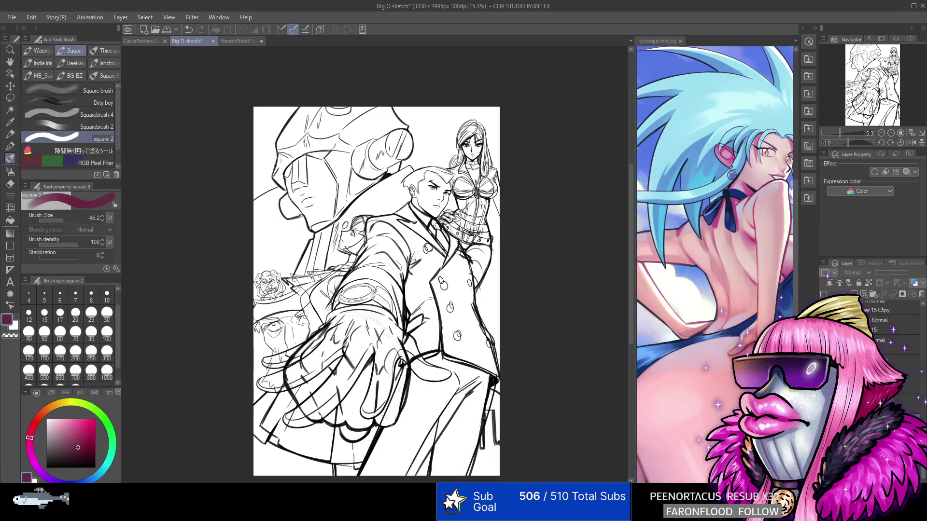
# Select the rough sketch layer and fade it to about 6–10 opacity.
pyautogui.click(875, 324)
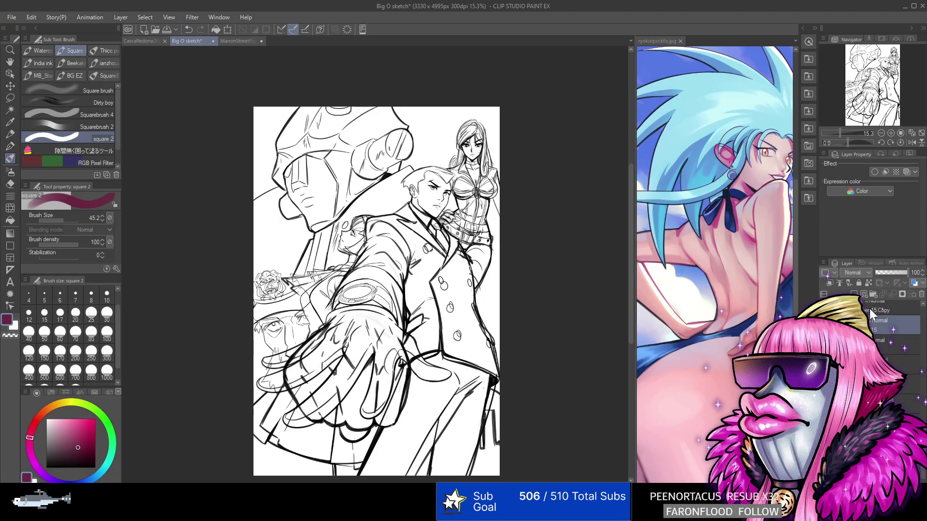
pyautogui.click(824, 325)
pyautogui.click(824, 325)
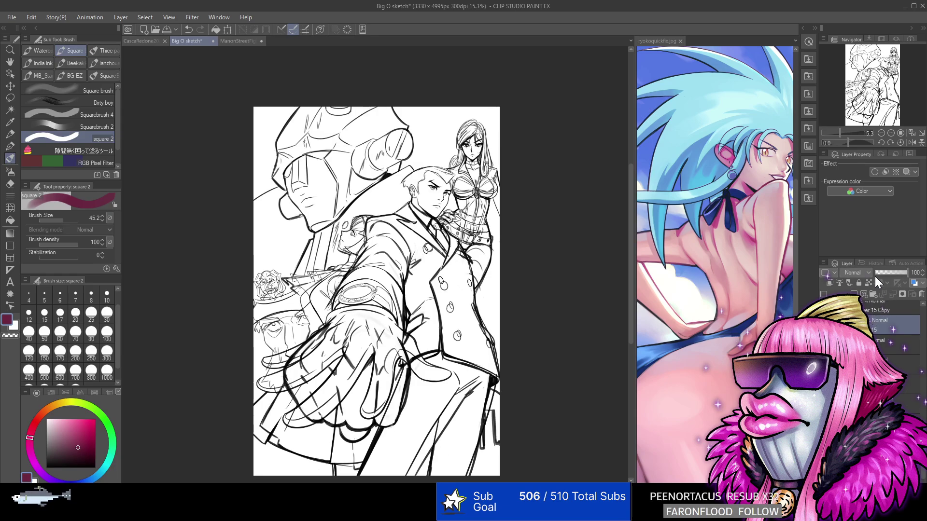
pyautogui.moveTo(875, 276); pyautogui.dragTo(878, 276)
pyautogui.scroll(1, 908, 314)
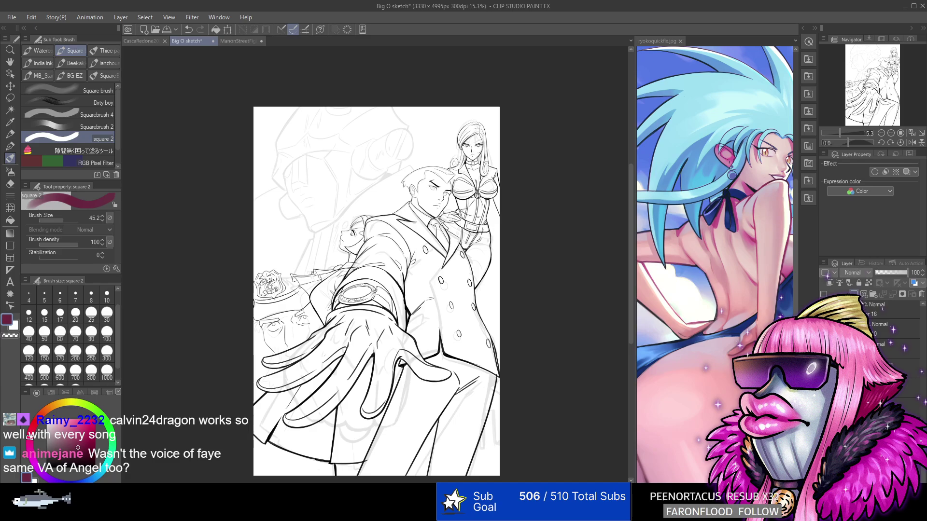
# With the Airbrush selected, choose blue and fill the whole layer with it.
pyautogui.click(11, 174)
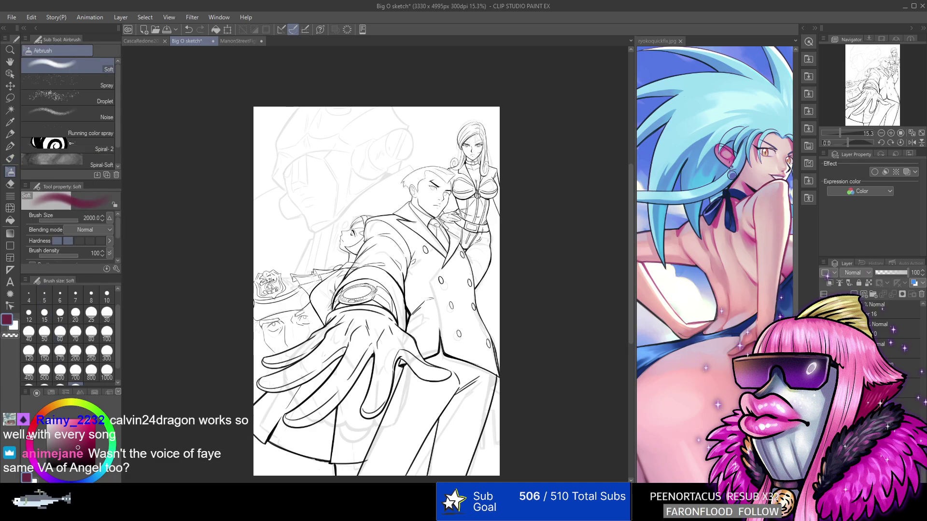
pyautogui.click(50, 409)
pyautogui.click(83, 475)
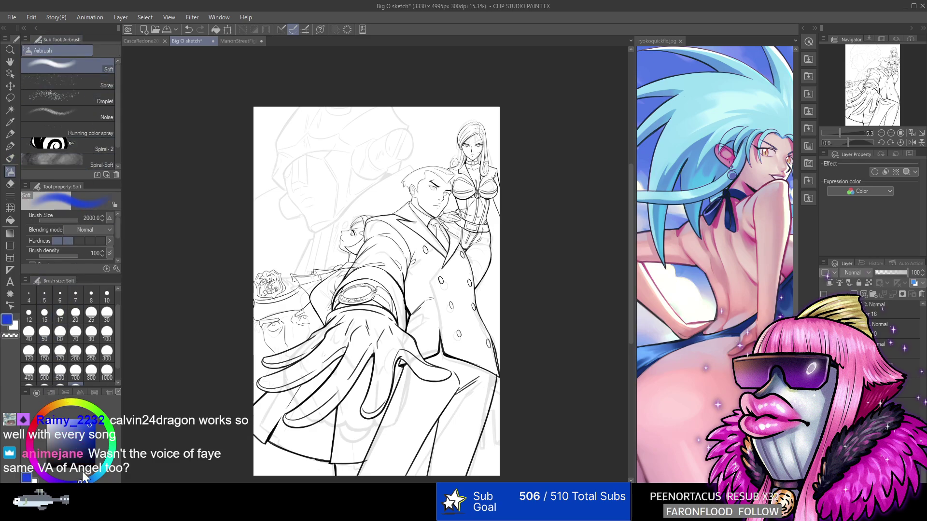
pyautogui.click(31, 17)
pyautogui.press('Escape')
pyautogui.hotkey('alt', 'BackSpace')
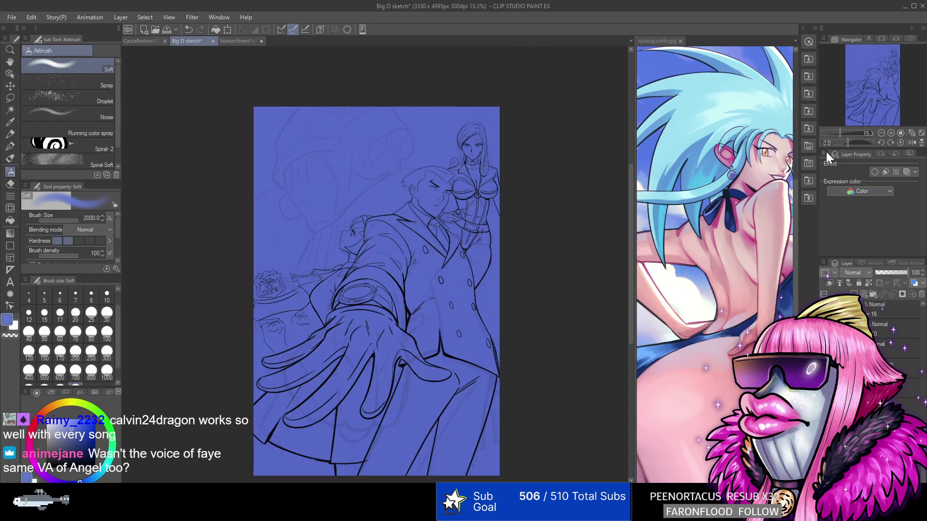
# Pick orange for the gradient, briefly hide the blue fill to check the painting, then restore it.
pyautogui.click(43, 413)
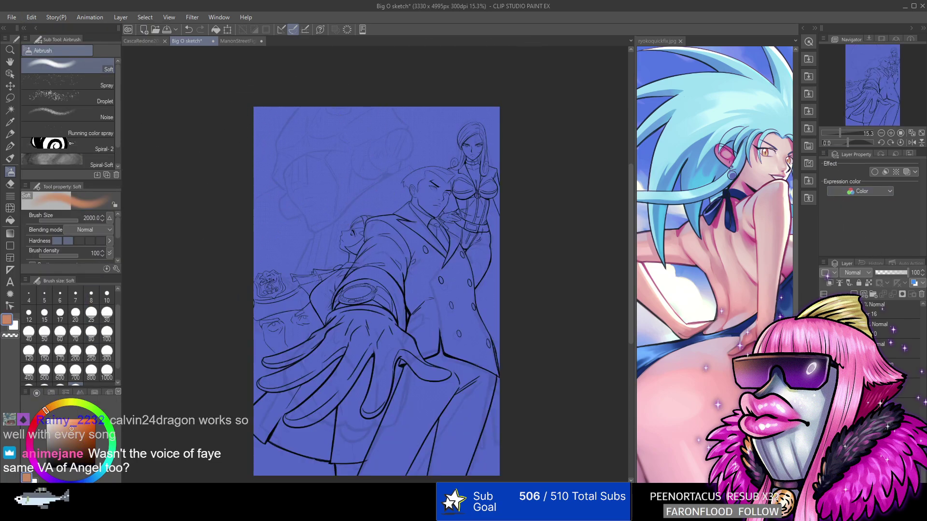
pyautogui.click(824, 369)
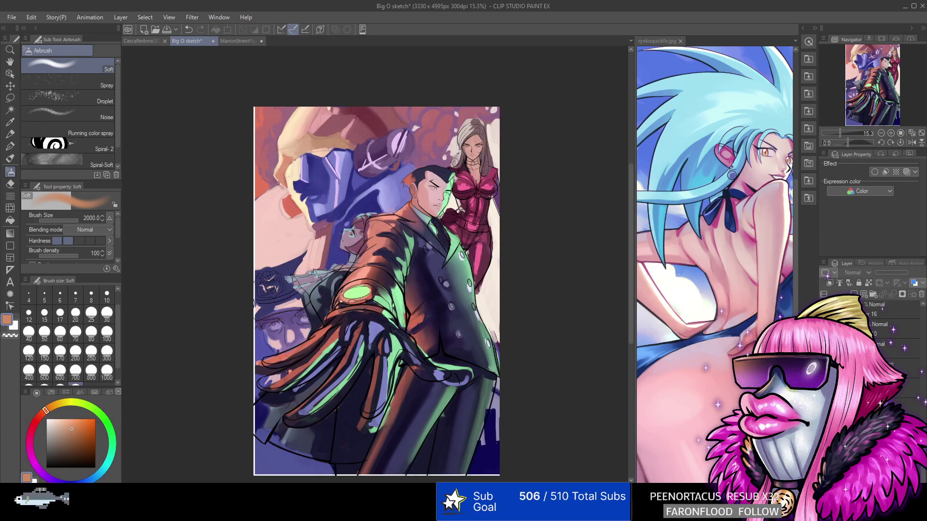
pyautogui.hotkey('ctrl', 'y')
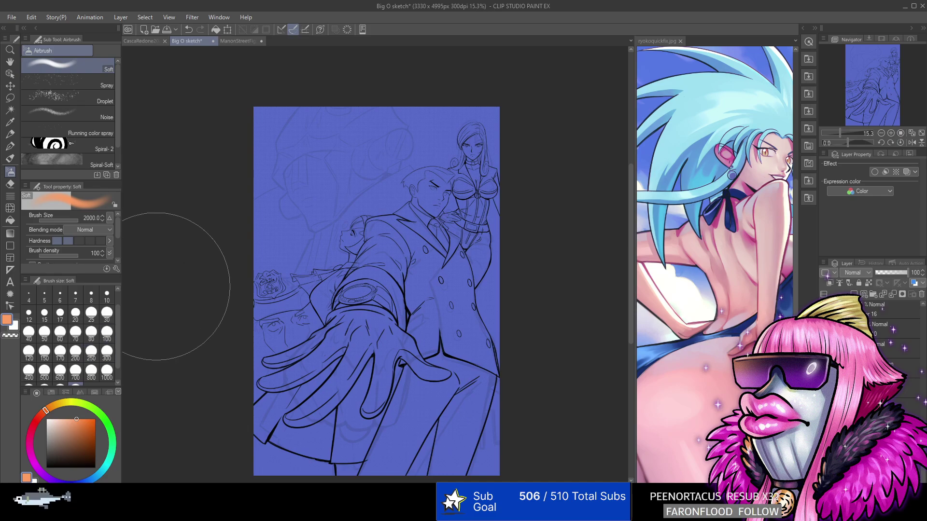
# Airbrush soft orange into the upper-left of the blue background.
pyautogui.moveTo(314, 83)
pyautogui.mouseDown()
pyautogui.moveTo(248, 196)
pyautogui.moveTo(263, 248)
pyautogui.moveTo(372, 93)
pyautogui.moveTo(486, 83)
pyautogui.moveTo(455, 145)
pyautogui.moveTo(217, 362)
pyautogui.moveTo(368, 189)
pyautogui.mouseUp()
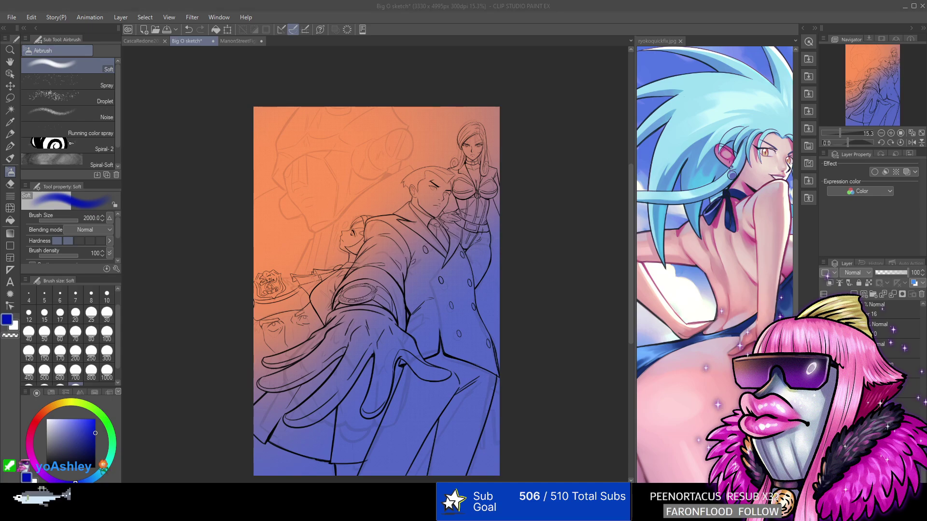
# Bring the browser window with the Twitch Stream Manager over the canvas.
pyautogui.moveTo(496, 1); pyautogui.dragTo(581, 5)
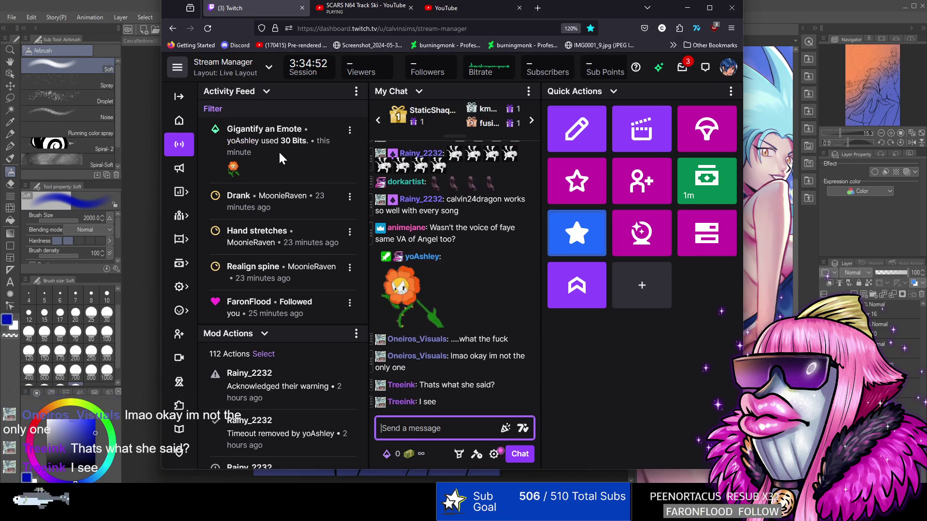
# From Power-ups, preview Message Effects, then set up an On-Screen Celebration with the calvin24Creep emote.
pyautogui.click(408, 456)
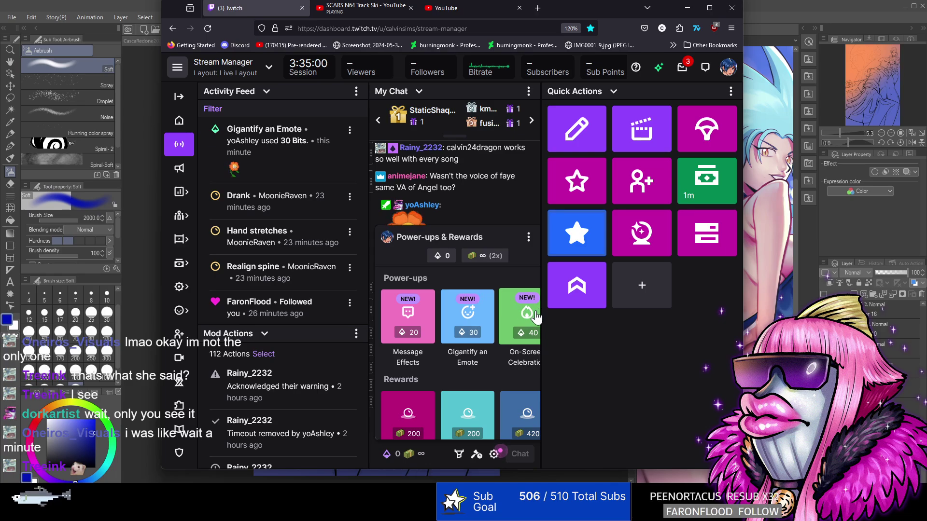
pyautogui.scroll(-2, 502, 332)
pyautogui.scroll(2, 501, 333)
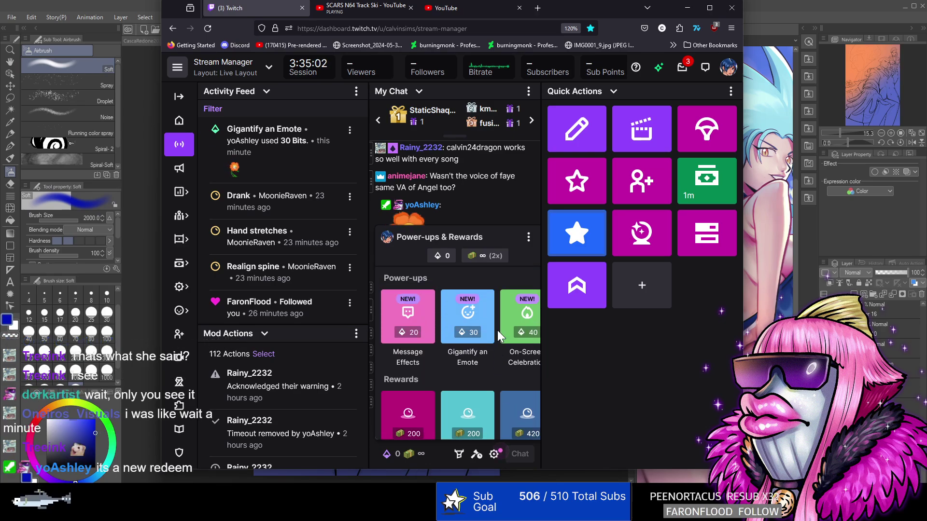
pyautogui.click(424, 314)
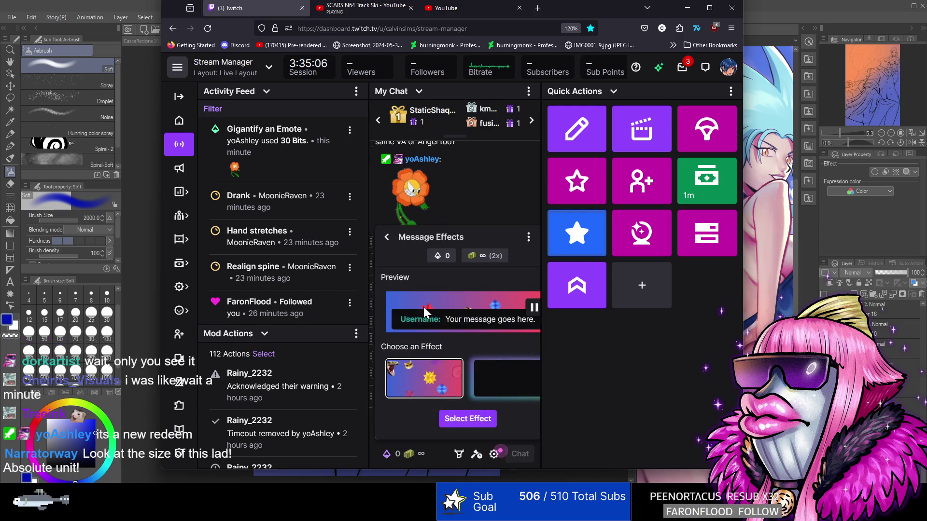
pyautogui.click(388, 238)
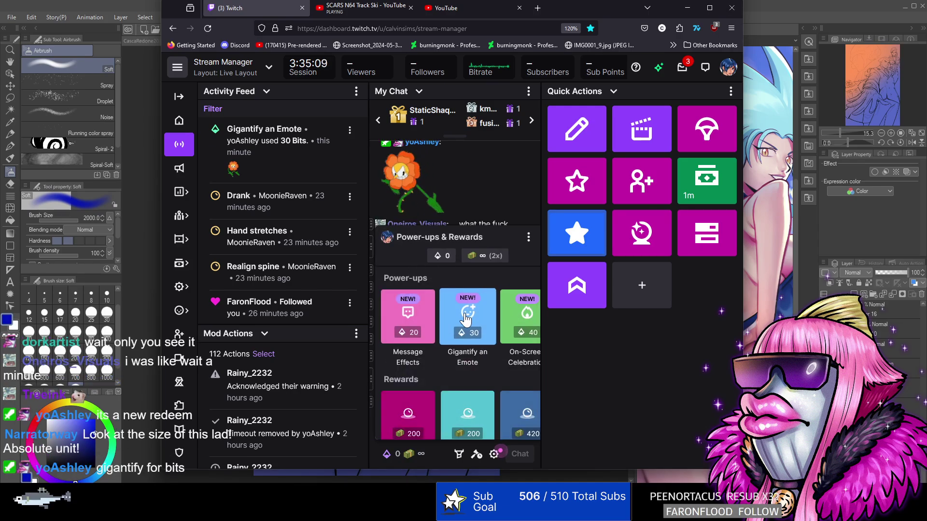
pyautogui.click(523, 318)
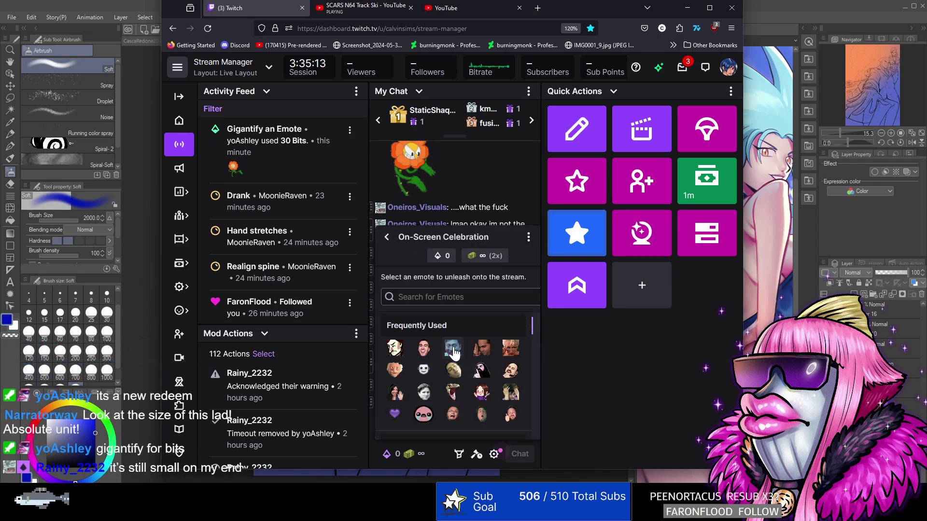
pyautogui.click(454, 347)
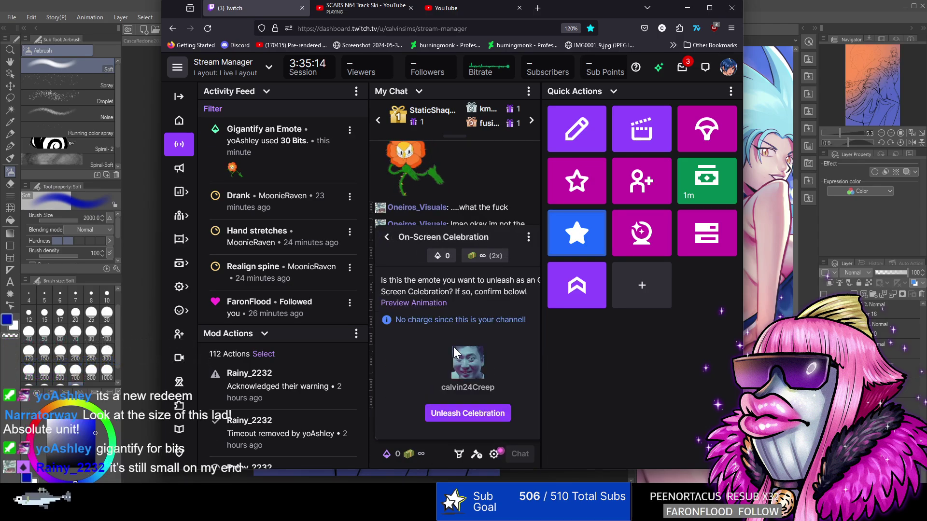
# Unleash the On-Screen Celebration and scroll through My Chat to read the reactions.
pyautogui.click(466, 414)
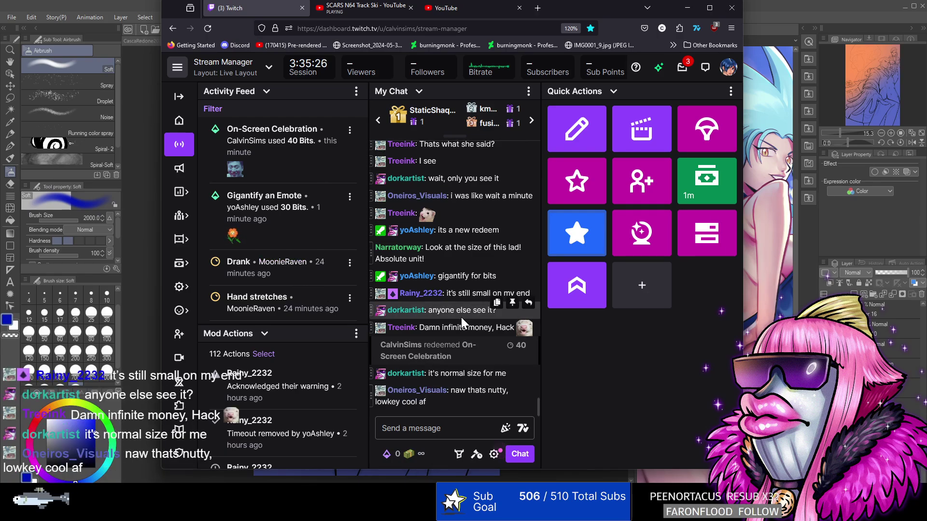
pyautogui.scroll(3, 464, 321)
pyautogui.scroll(-3, 471, 327)
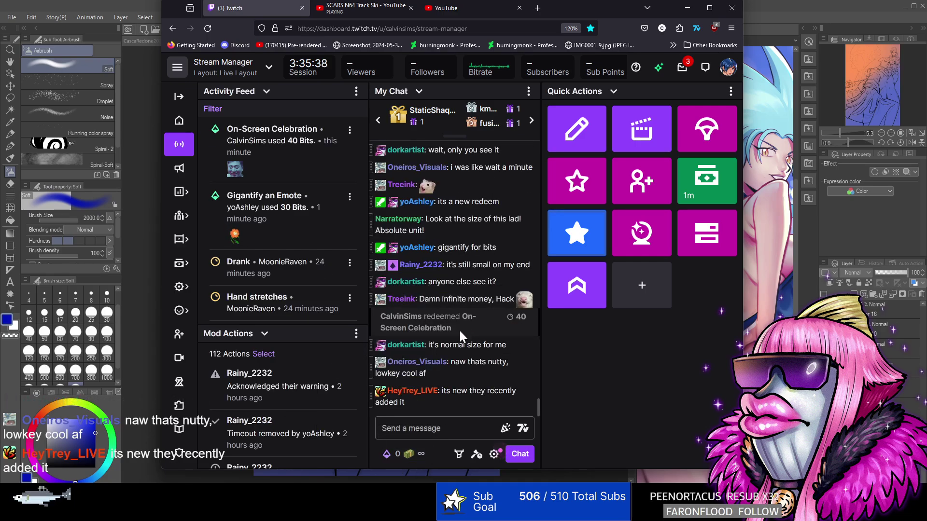
pyautogui.scroll(5, 459, 332)
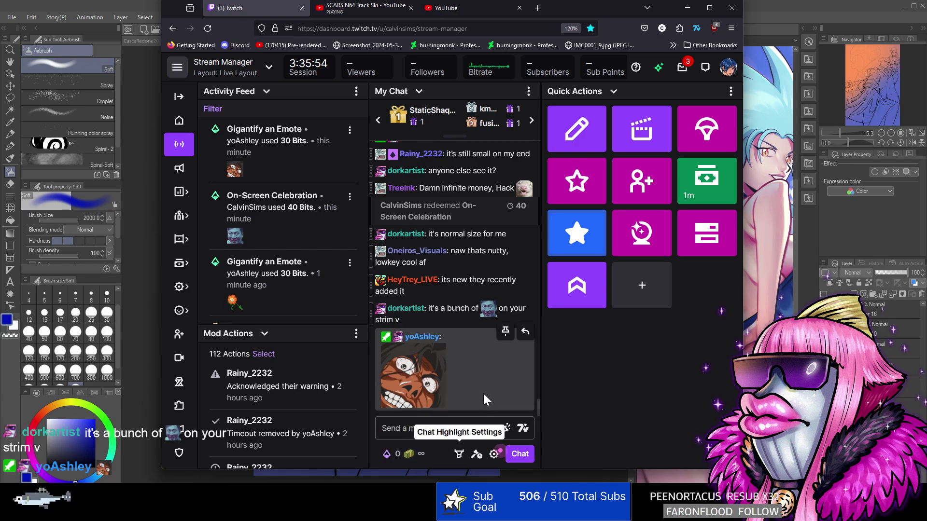
# Use Gigantify an Emote to post a giant dragon emote in chat.
pyautogui.click(386, 455)
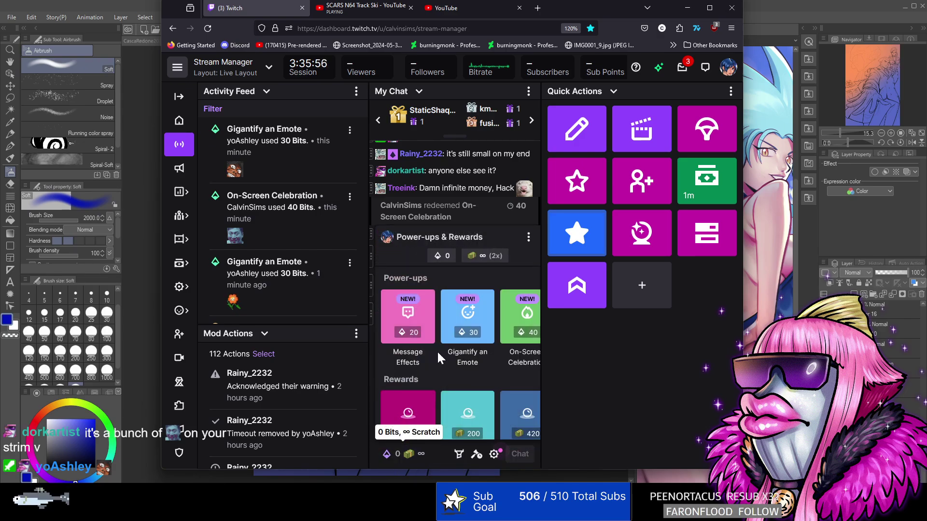
pyautogui.click(472, 321)
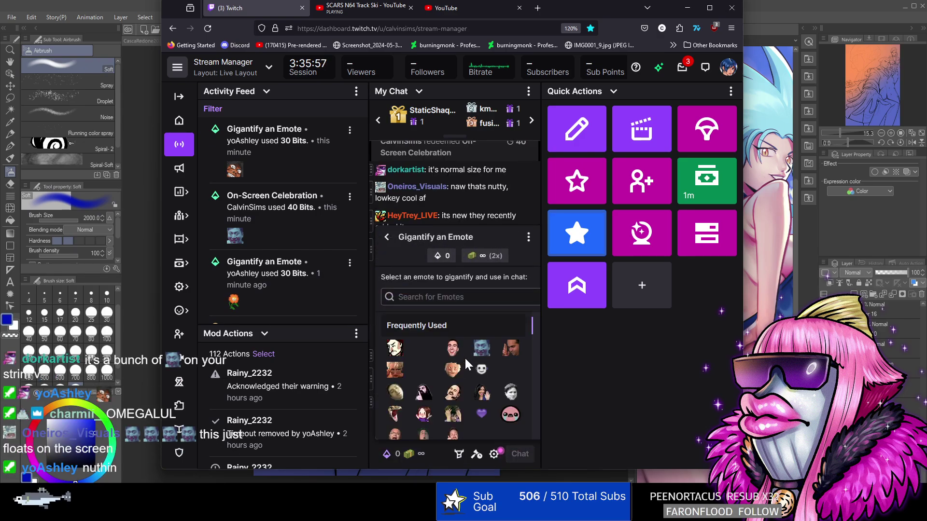
pyautogui.scroll(-3, 459, 372)
pyautogui.scroll(3, 459, 370)
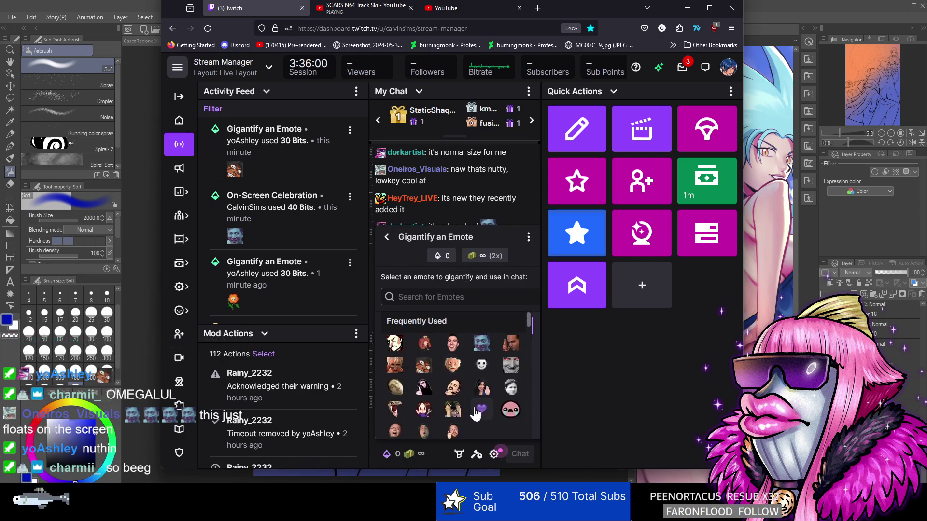
pyautogui.scroll(-5, 473, 405)
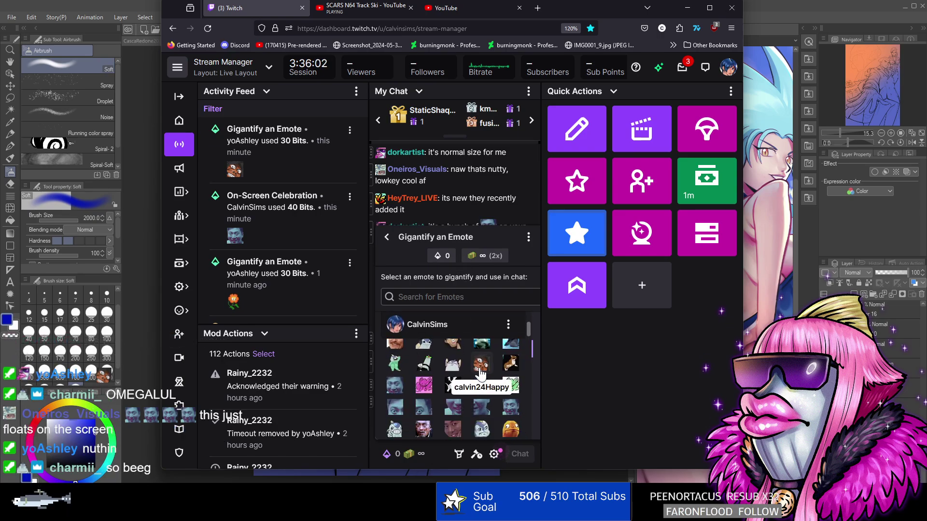
pyautogui.scroll(-3, 478, 376)
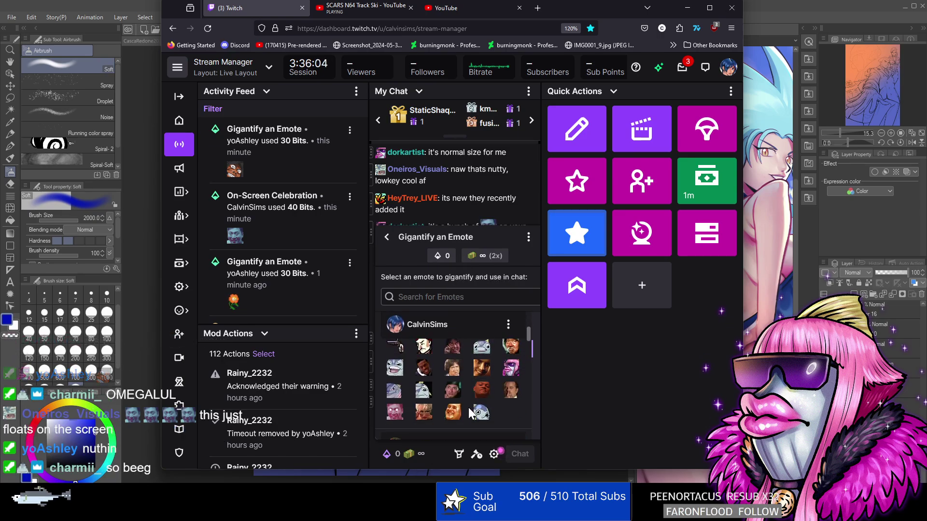
pyautogui.scroll(-3, 470, 412)
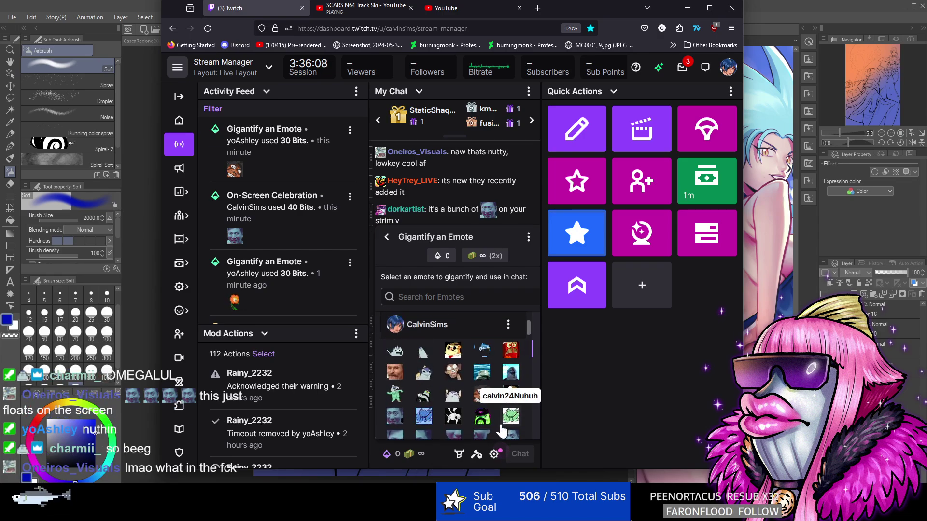
pyautogui.click(449, 418)
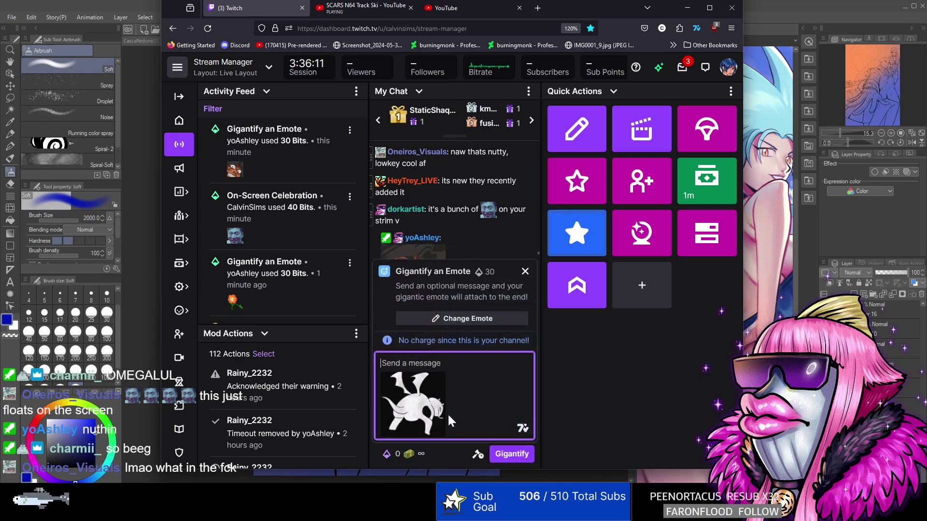
pyautogui.click(512, 457)
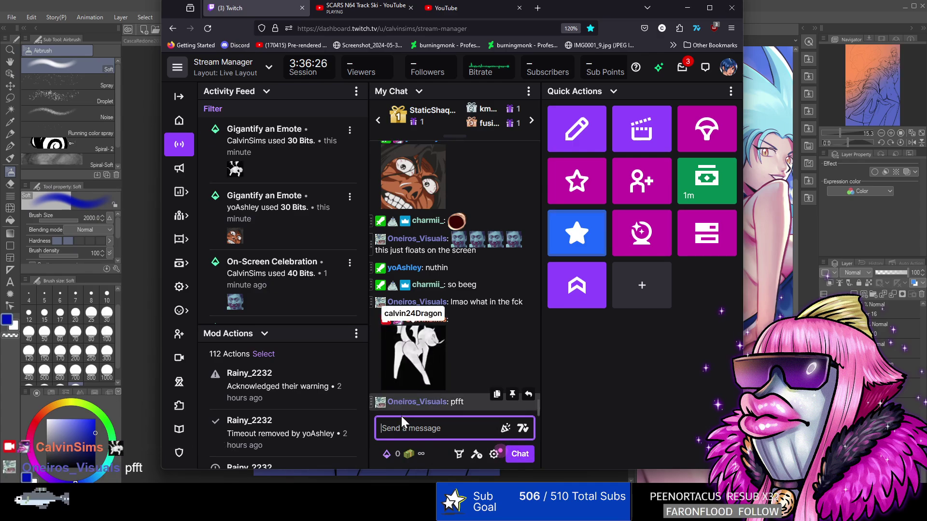
# Gigantify a second emote, the dancing man, and post it in chat.
pyautogui.click(396, 454)
pyautogui.click(464, 322)
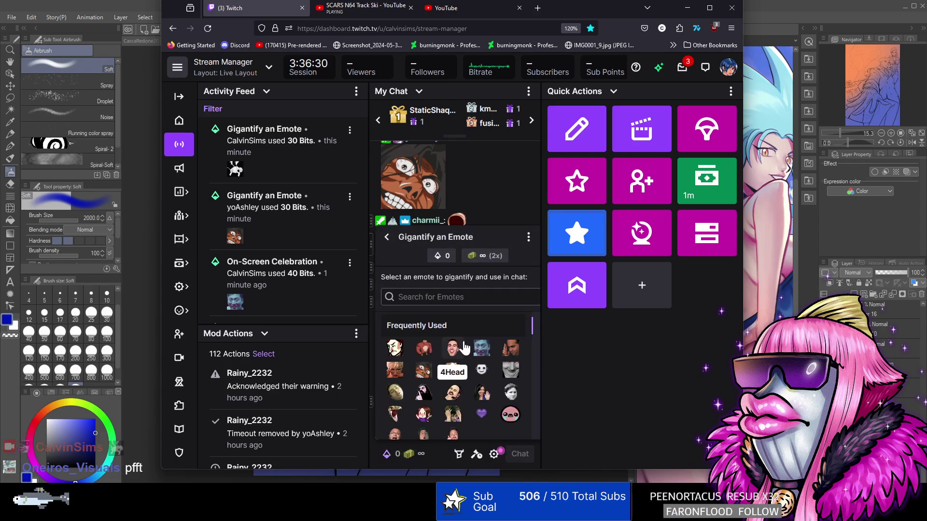
pyautogui.scroll(-5, 459, 365)
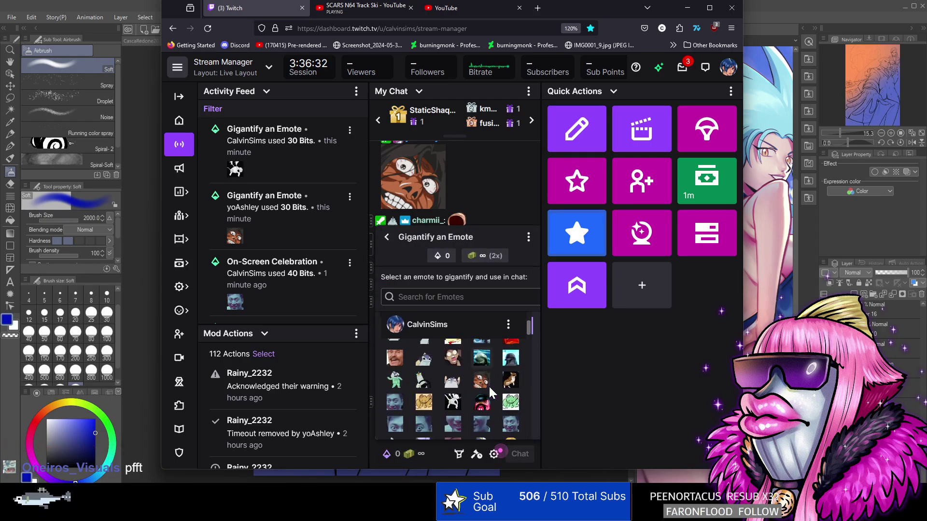
pyautogui.scroll(3, 479, 383)
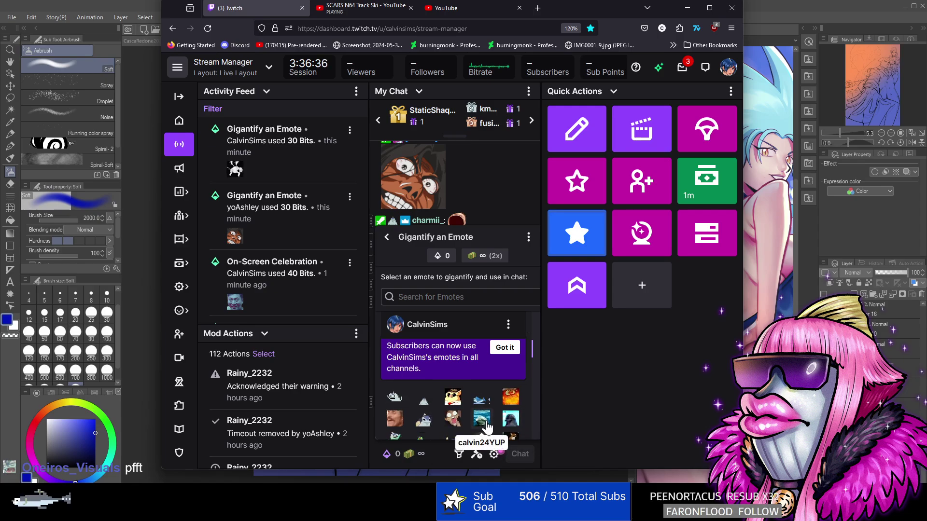
pyautogui.scroll(-1, 482, 422)
pyautogui.scroll(1, 478, 417)
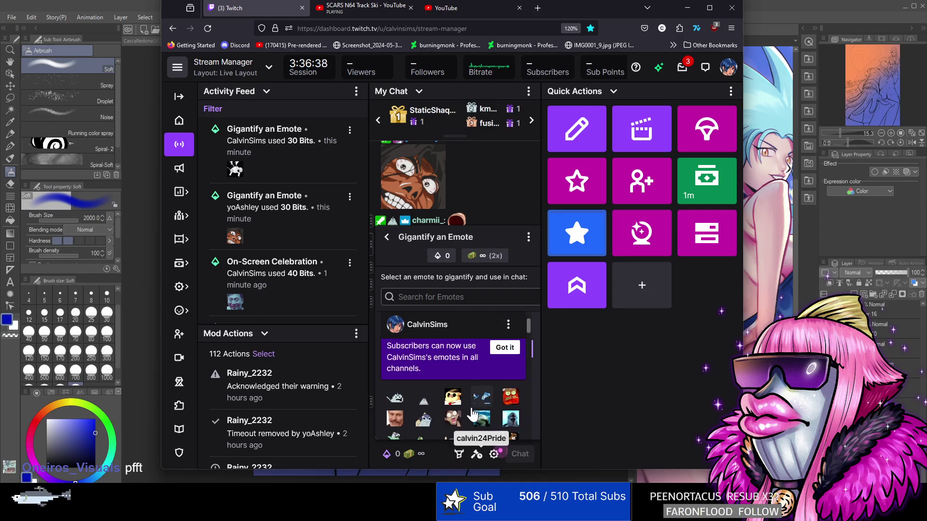
pyautogui.scroll(-2, 419, 425)
pyautogui.scroll(-3, 497, 415)
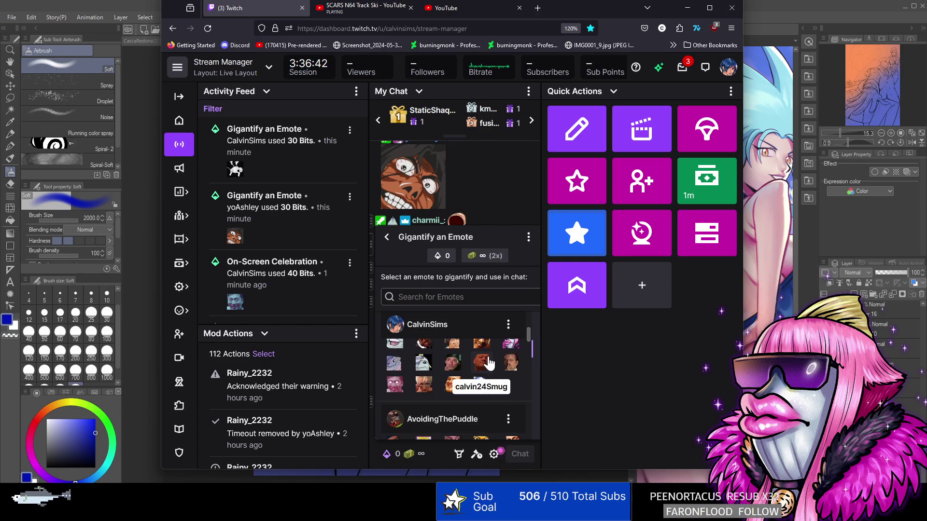
pyautogui.scroll(-3, 490, 367)
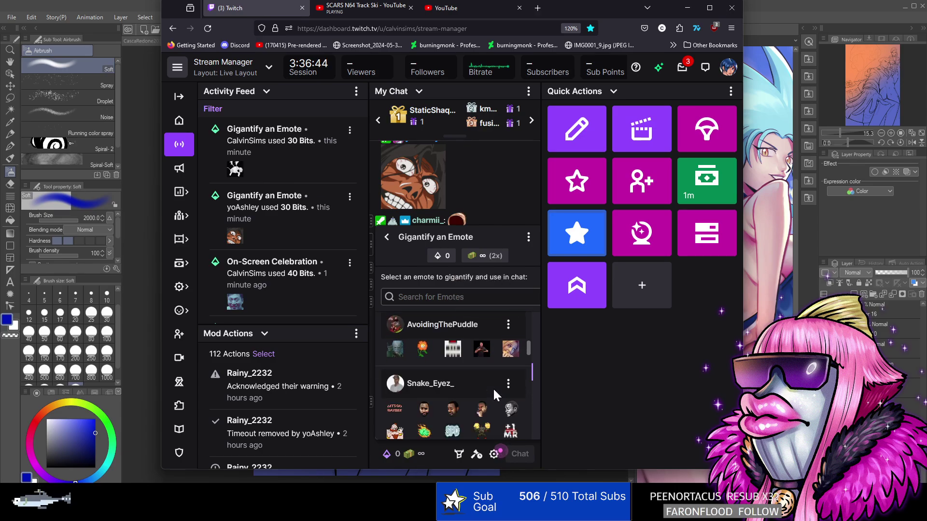
pyautogui.click(481, 350)
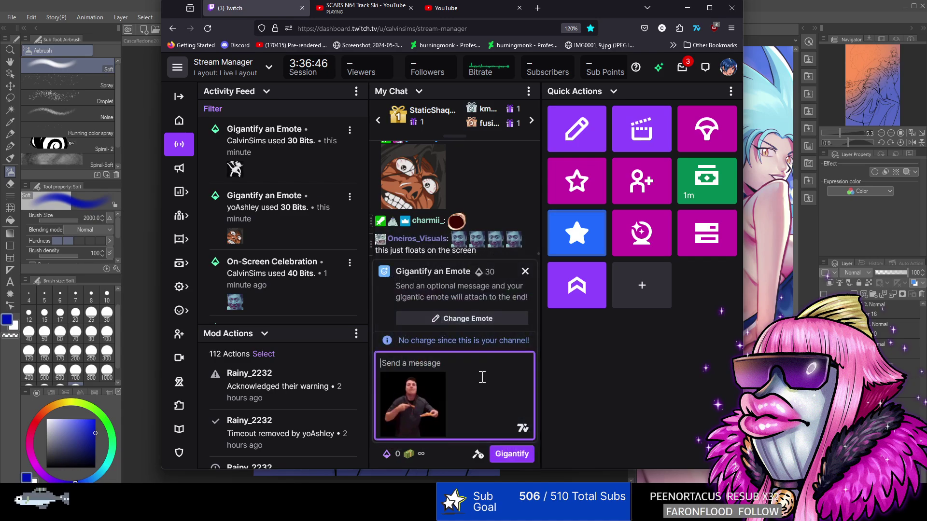
pyautogui.click(508, 454)
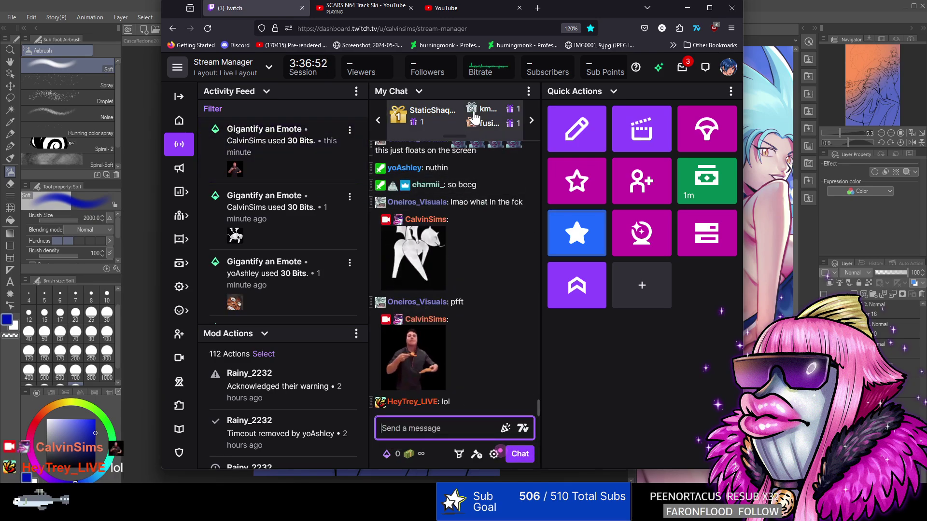
# Move the Twitch dashboard window aside and switch back to Clip Studio Paint.
pyautogui.moveTo(574, 8); pyautogui.dragTo(0, 44)
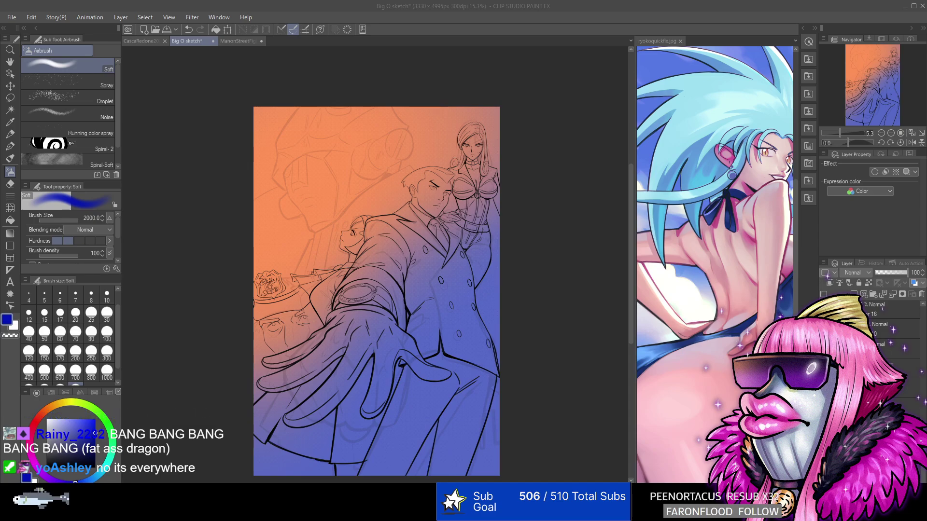
pyautogui.moveTo(0, 42); pyautogui.dragTo(397, 25)
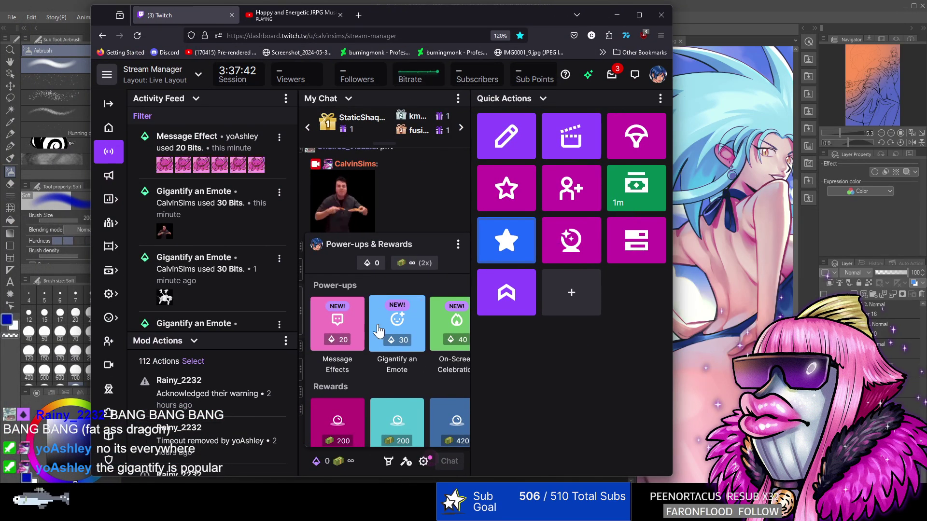
pyautogui.moveTo(389, 20); pyautogui.dragTo(65, 77)
pyautogui.hotkey('alt', 'Tab')
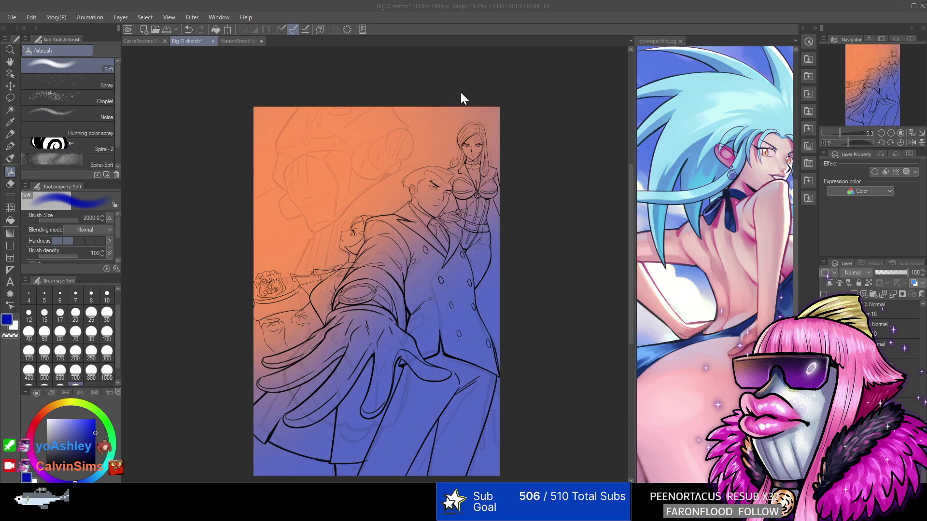
# Sample blue, shift it to purple, and airbrush purple over the lower-left arm area.
pyautogui.keyDown('alt'); pyautogui.click(449, 293); pyautogui.keyUp('alt')
pyautogui.click(92, 432)
pyautogui.moveTo(77, 481); pyautogui.dragTo(53, 480)
pyautogui.moveTo(330, 343)
pyautogui.mouseDown()
pyautogui.moveTo(386, 249)
pyautogui.moveTo(328, 302)
pyautogui.moveTo(336, 313)
pyautogui.mouseUp()
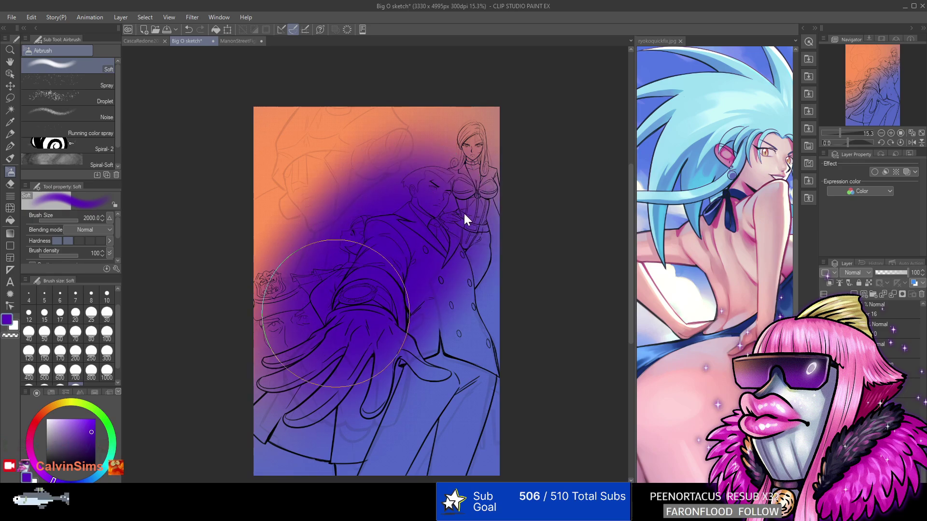
pyautogui.hotkey('ctrl', 'z')
pyautogui.moveTo(357, 425)
pyautogui.mouseDown()
pyautogui.moveTo(270, 397)
pyautogui.moveTo(289, 333)
pyautogui.moveTo(410, 425)
pyautogui.moveTo(321, 380)
pyautogui.moveTo(269, 372)
pyautogui.moveTo(290, 397)
pyautogui.moveTo(269, 404)
pyautogui.moveTo(352, 362)
pyautogui.moveTo(362, 352)
pyautogui.moveTo(321, 362)
pyautogui.moveTo(352, 333)
pyautogui.moveTo(431, 405)
pyautogui.moveTo(415, 367)
pyautogui.moveTo(338, 402)
pyautogui.mouseUp()
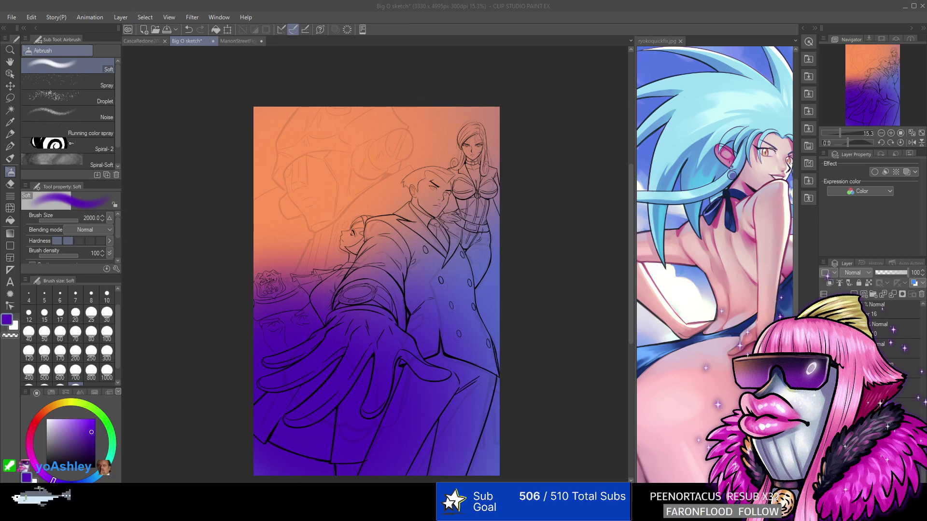
# Try a saturated blue on the right side, undo it, then tint the left edge purple.
pyautogui.keyDown('alt'); pyautogui.click(465, 276); pyautogui.keyUp('alt')
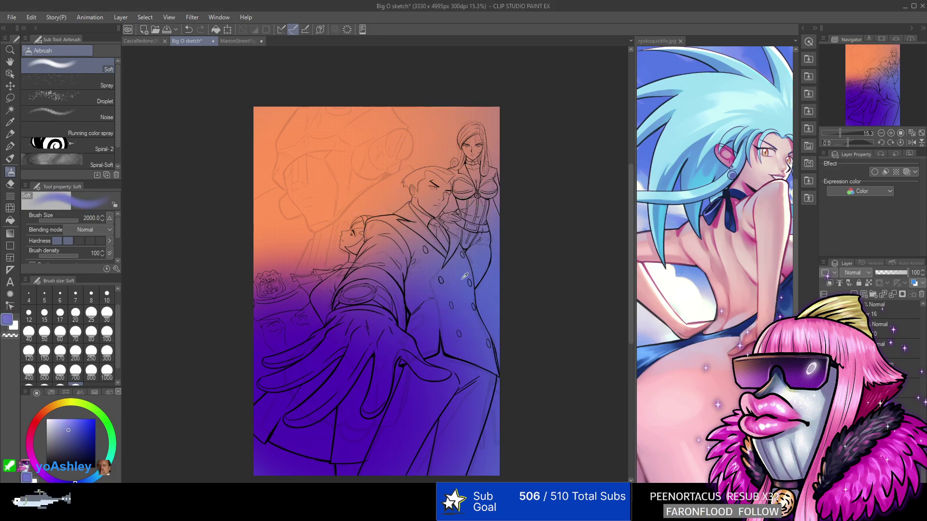
pyautogui.click(91, 419)
pyautogui.moveTo(514, 334); pyautogui.dragTo(512, 309)
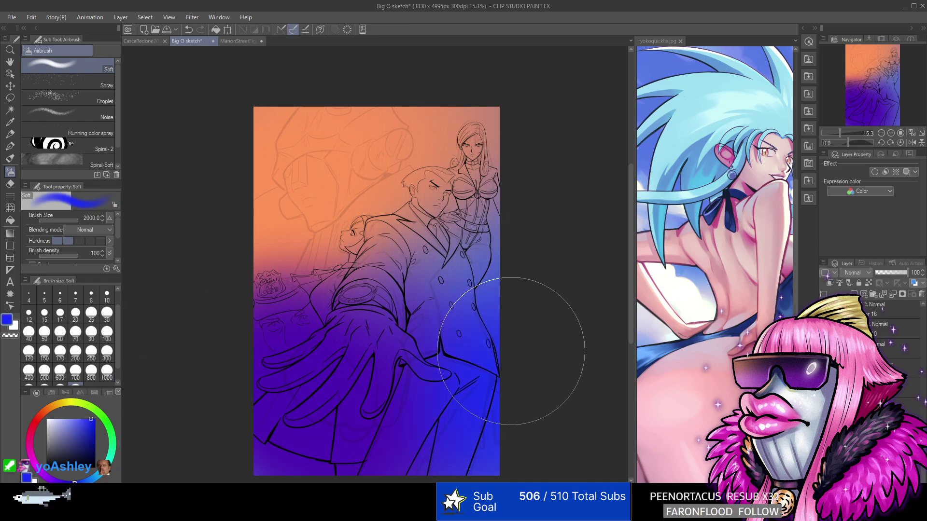
pyautogui.hotkey('ctrl', 'z')
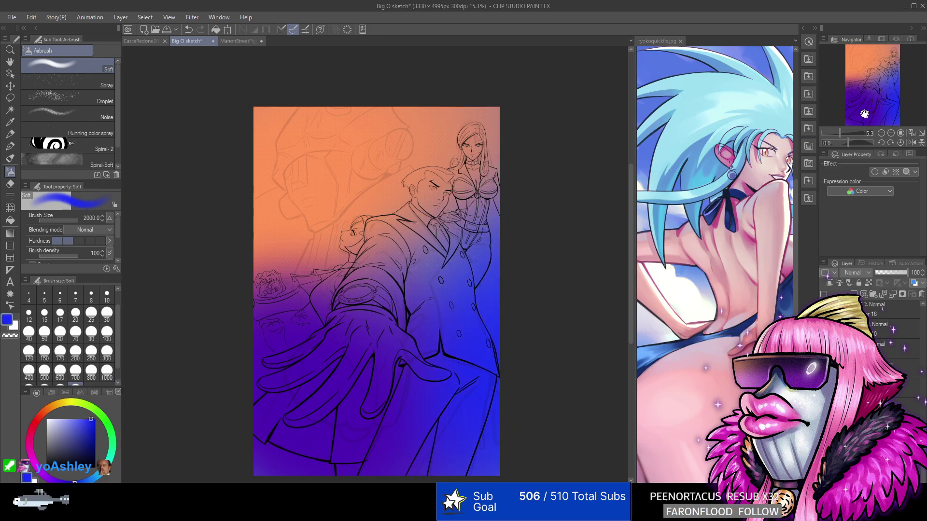
pyautogui.keyDown('alt'); pyautogui.click(292, 286); pyautogui.keyUp('alt')
pyautogui.moveTo(241, 246)
pyautogui.mouseDown()
pyautogui.moveTo(253, 270)
pyautogui.moveTo(393, 259)
pyautogui.mouseUp()
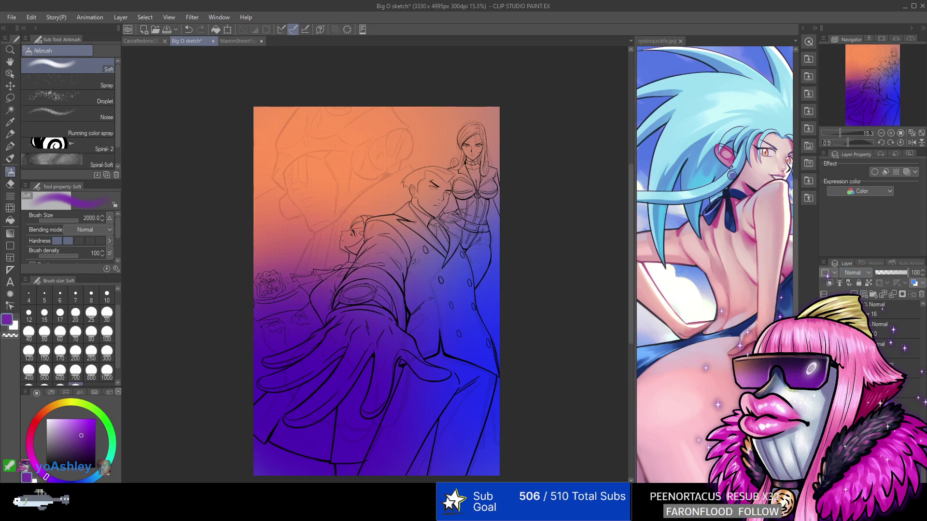
# Set the square brush to size 196 with dark blue-violet and shade the coat and outstretched arm.
pyautogui.click(10, 161)
pyautogui.keyDown('alt'); pyautogui.click(432, 287); pyautogui.keyUp('alt')
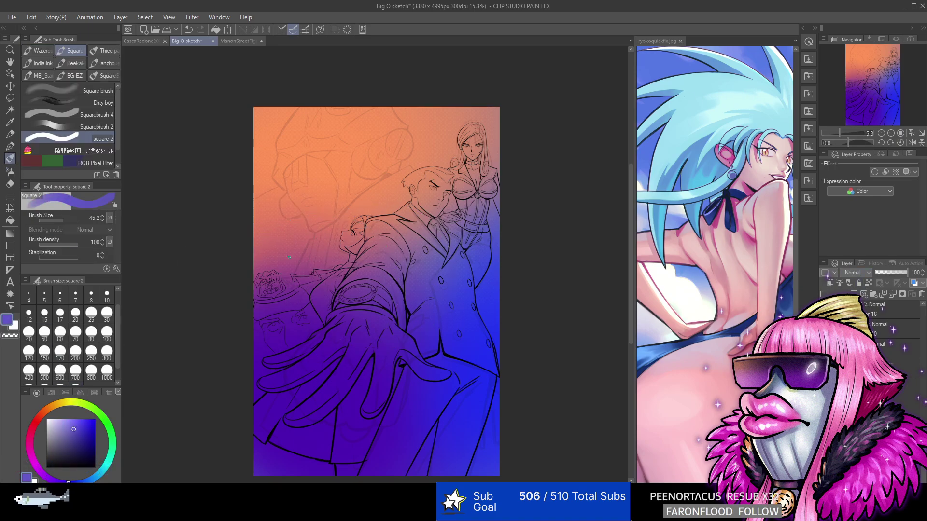
pyautogui.click(66, 222)
pyautogui.click(69, 222)
pyautogui.keyDown('alt'); pyautogui.click(434, 303); pyautogui.keyUp('alt')
pyautogui.click(70, 450)
pyautogui.moveTo(410, 288)
pyautogui.mouseDown()
pyautogui.moveTo(416, 337)
pyautogui.moveTo(427, 344)
pyautogui.moveTo(415, 254)
pyautogui.moveTo(446, 340)
pyautogui.mouseUp()
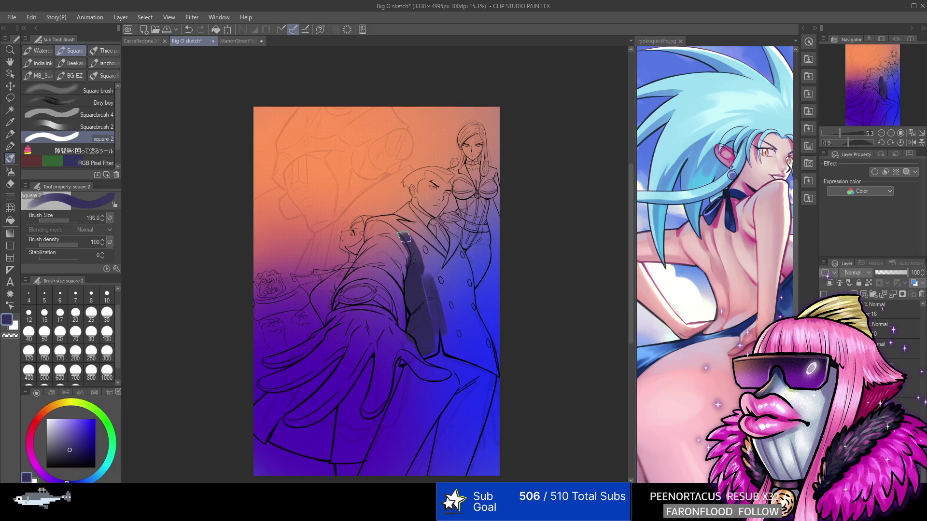
pyautogui.moveTo(343, 297); pyautogui.dragTo(374, 220)
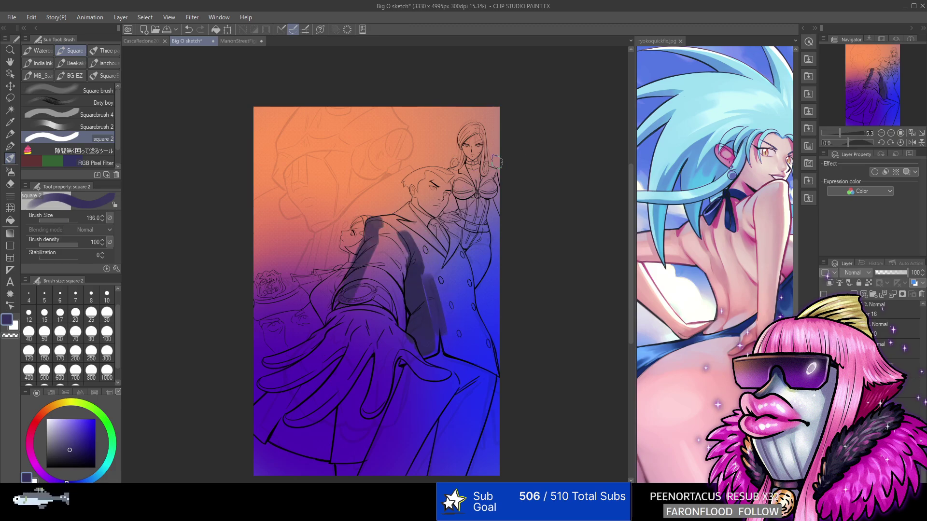
# Fill the collar with dark purple and shade the lower jacket, right leg, glove cuff and trouser legs.
pyautogui.keyDown('alt'); pyautogui.click(362, 227); pyautogui.keyUp('alt')
pyautogui.keyDown('alt'); pyautogui.click(374, 231); pyautogui.keyUp('alt')
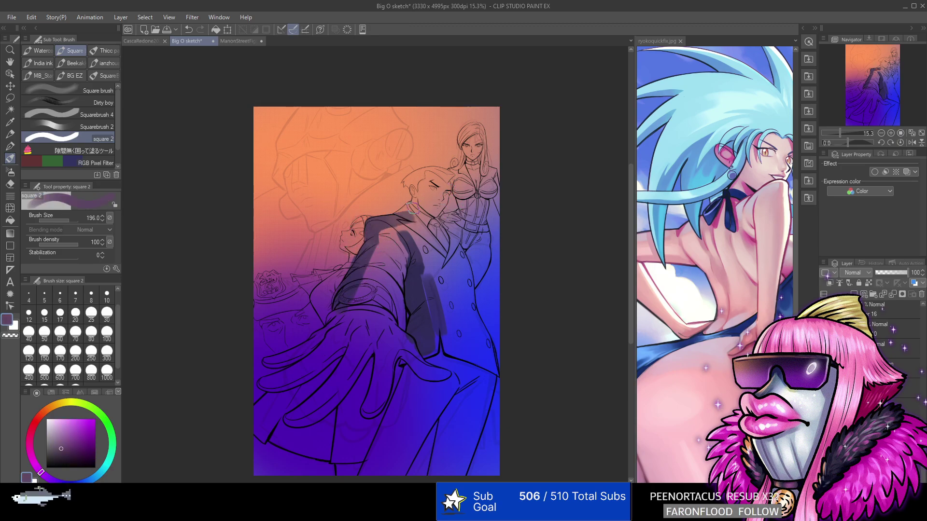
pyautogui.moveTo(410, 210); pyautogui.dragTo(415, 214)
pyautogui.moveTo(425, 330)
pyautogui.mouseDown()
pyautogui.moveTo(425, 351)
pyautogui.moveTo(431, 337)
pyautogui.moveTo(408, 376)
pyautogui.moveTo(428, 384)
pyautogui.moveTo(410, 394)
pyautogui.moveTo(433, 473)
pyautogui.mouseUp()
pyautogui.keyDown('alt'); pyautogui.click(423, 315); pyautogui.keyUp('alt')
pyautogui.keyDown('alt'); pyautogui.click(426, 335); pyautogui.keyUp('alt')
pyautogui.moveTo(448, 424)
pyautogui.mouseDown()
pyautogui.moveTo(459, 399)
pyautogui.moveTo(442, 459)
pyautogui.moveTo(468, 387)
pyautogui.moveTo(446, 356)
pyautogui.moveTo(429, 357)
pyautogui.moveTo(443, 350)
pyautogui.moveTo(420, 261)
pyautogui.moveTo(435, 337)
pyautogui.mouseUp()
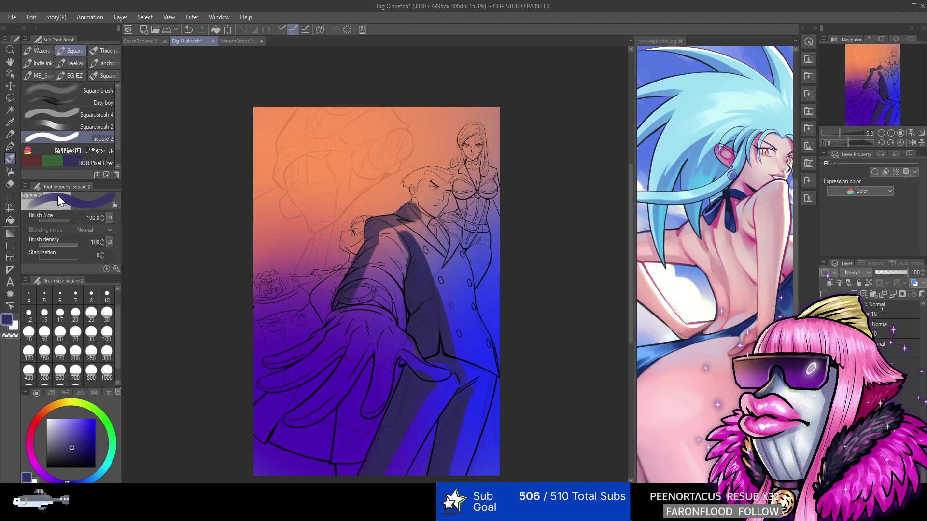
pyautogui.moveTo(396, 314); pyautogui.dragTo(401, 247)
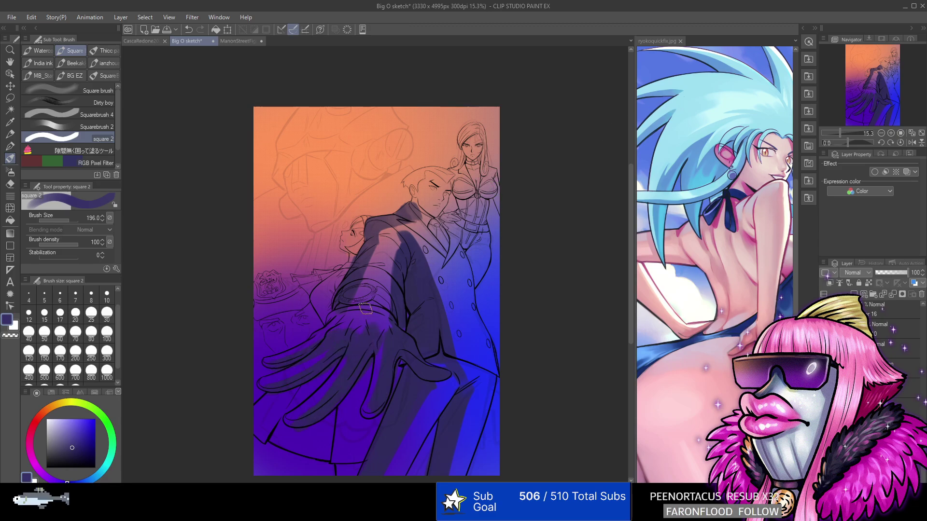
pyautogui.moveTo(338, 319)
pyautogui.mouseDown()
pyautogui.moveTo(367, 307)
pyautogui.moveTo(396, 320)
pyautogui.moveTo(386, 302)
pyautogui.moveTo(394, 266)
pyautogui.mouseUp()
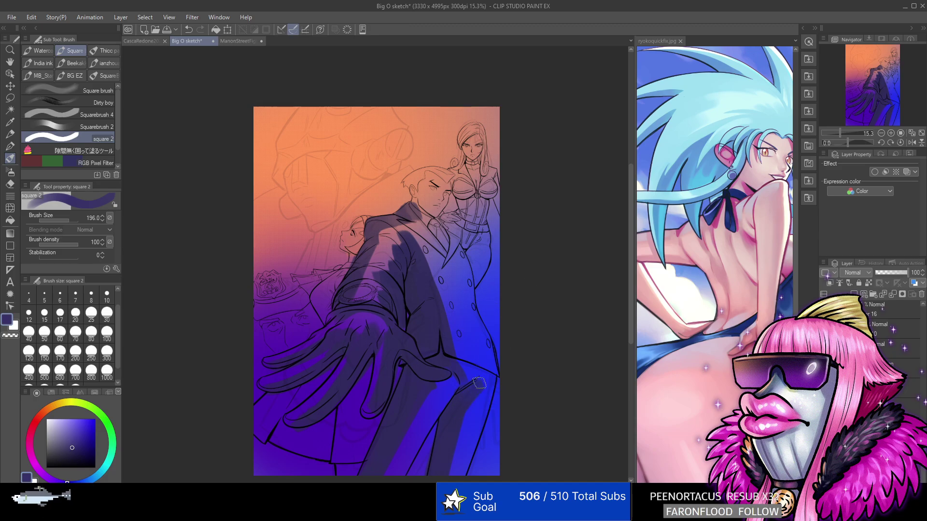
pyautogui.moveTo(463, 416); pyautogui.dragTo(453, 472)
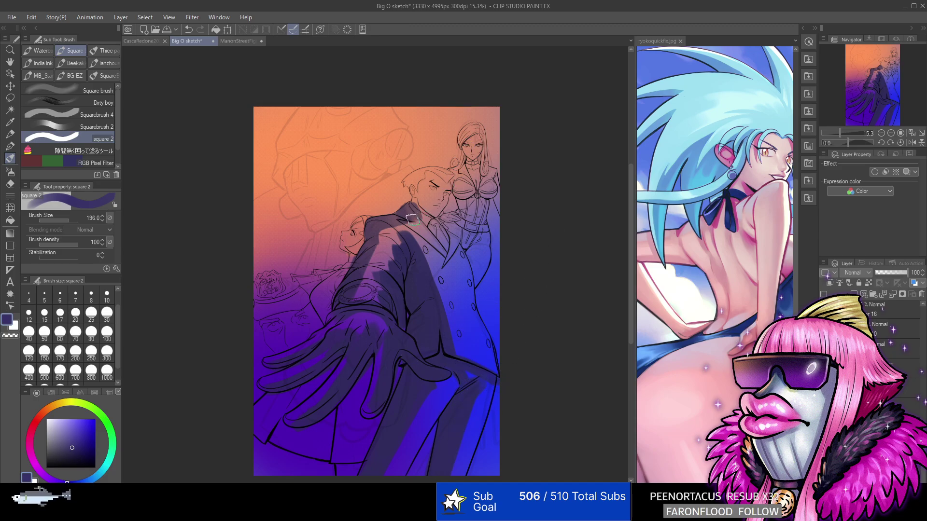
pyautogui.moveTo(410, 215); pyautogui.dragTo(418, 216)
# Eyedrop various pinks, oranges, blues and purples around the collar, suit and background.
pyautogui.keyDown('alt'); pyautogui.click(393, 222); pyautogui.keyUp('alt')
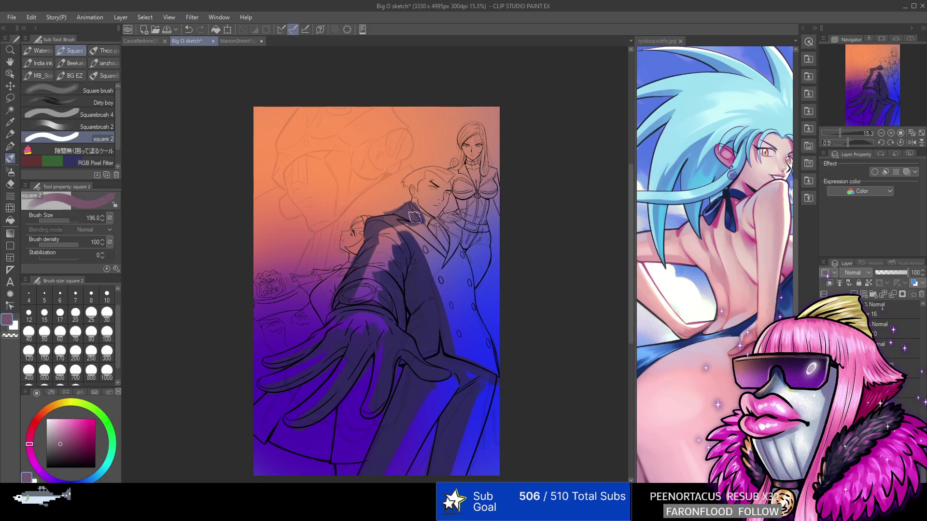
pyautogui.keyDown('alt'); pyautogui.click(399, 206); pyautogui.keyUp('alt')
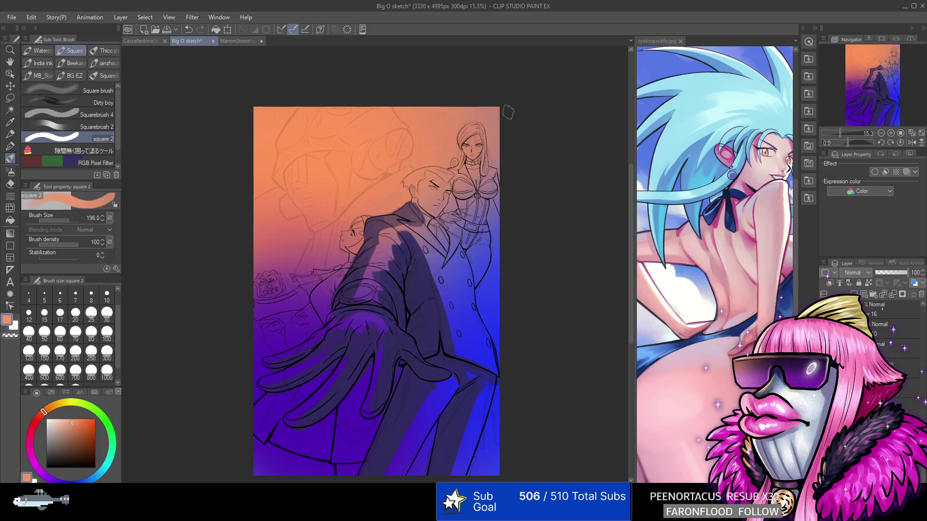
pyautogui.keyDown('alt'); pyautogui.click(382, 234); pyautogui.keyUp('alt')
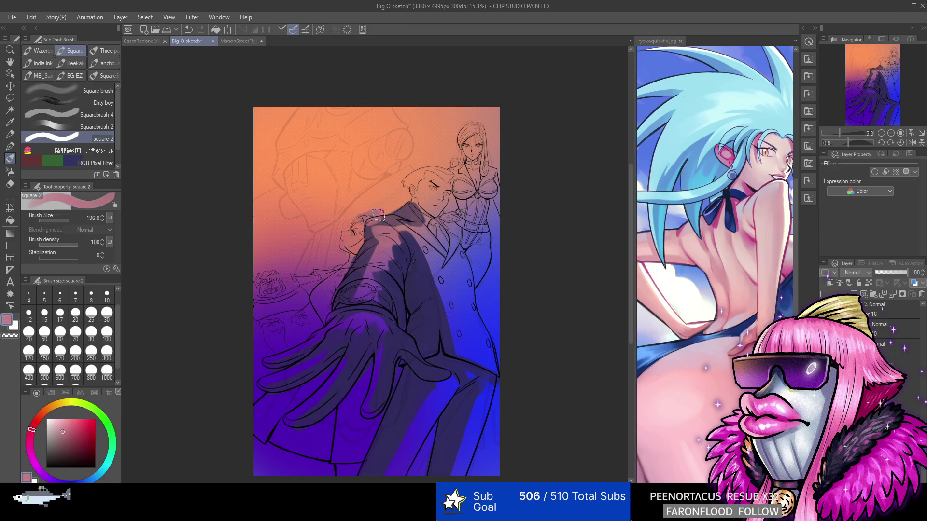
pyautogui.keyDown('alt'); pyautogui.click(393, 189); pyautogui.keyUp('alt')
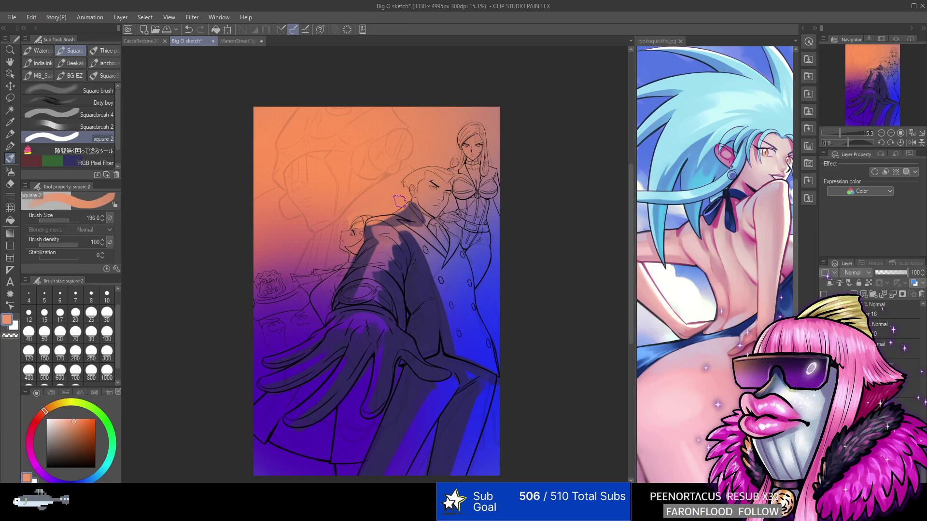
pyautogui.keyDown('alt'); pyautogui.click(420, 216); pyautogui.keyUp('alt')
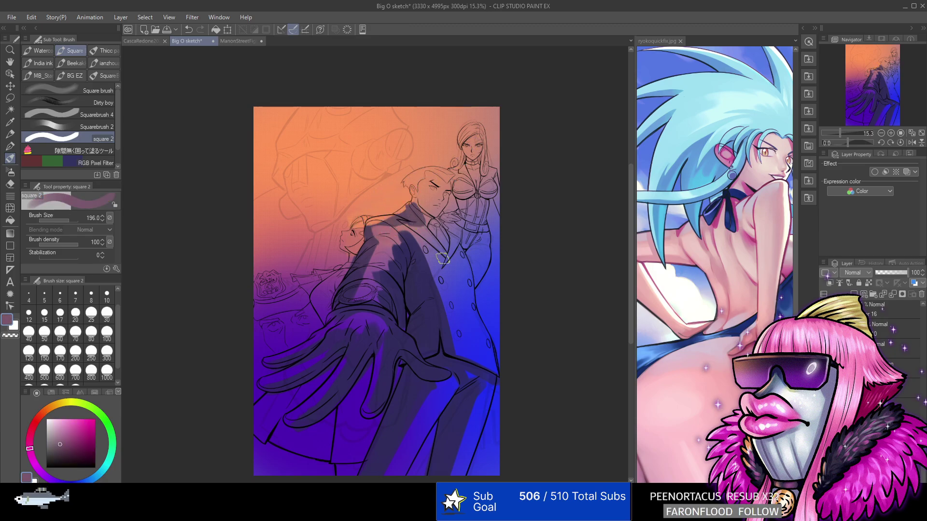
pyautogui.keyDown('alt'); pyautogui.click(417, 261); pyautogui.keyUp('alt')
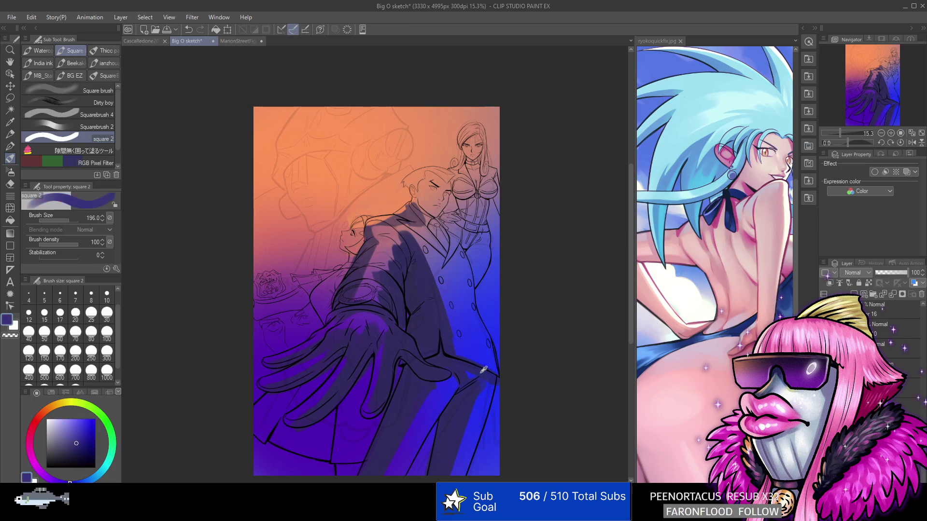
pyautogui.keyDown('alt'); pyautogui.click(497, 393); pyautogui.keyUp('alt')
pyautogui.keyDown('alt'); pyautogui.click(493, 382); pyautogui.keyUp('alt')
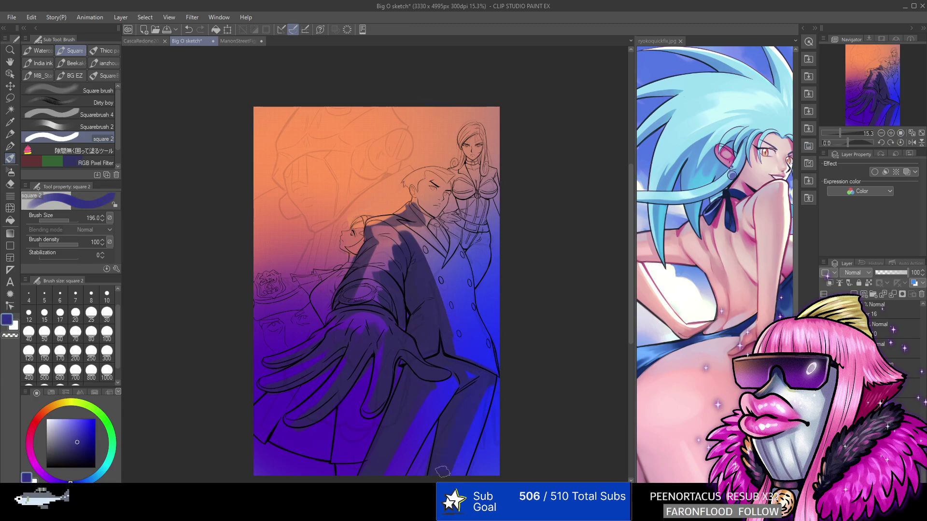
pyautogui.keyDown('alt'); pyautogui.click(436, 379); pyautogui.keyUp('alt')
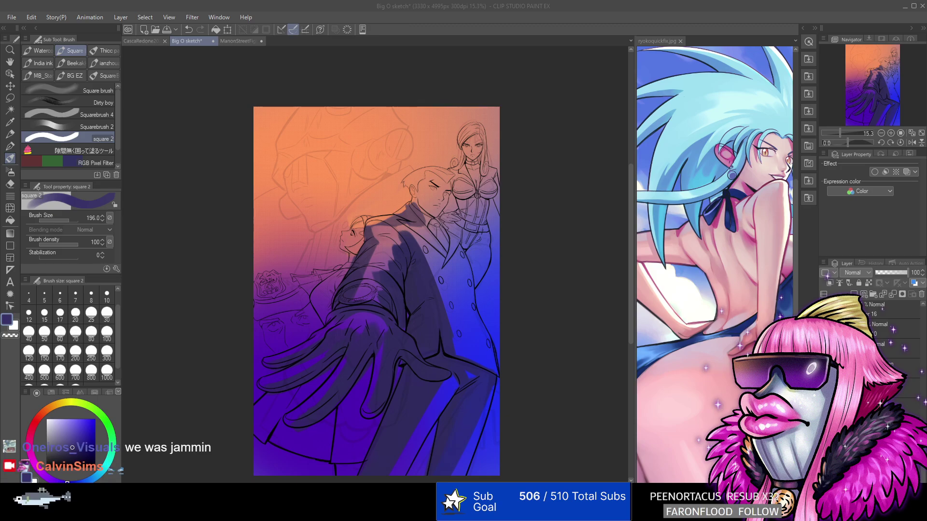
# Refocus the canvas and sample coat purples, ending on blue-violet beside the woman's hip.
pyautogui.click(421, 282)
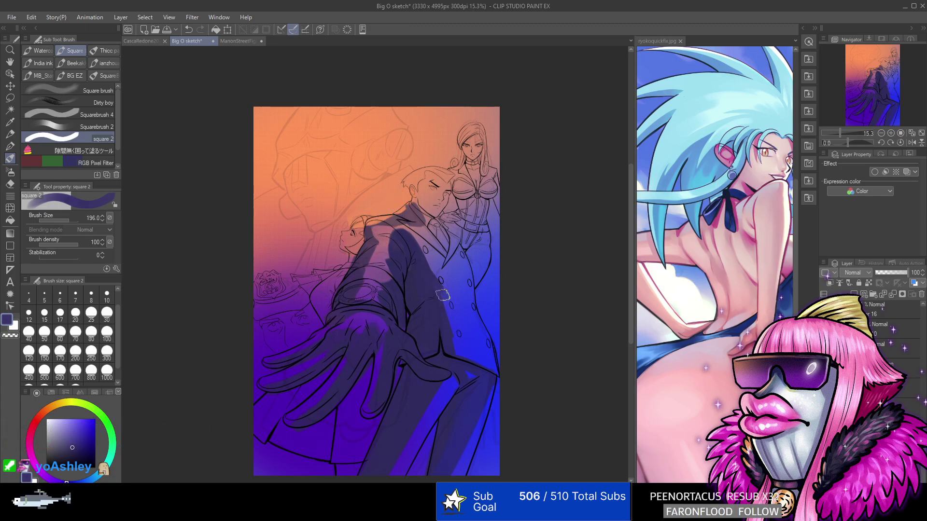
pyautogui.keyDown('alt'); pyautogui.click(456, 292); pyautogui.keyUp('alt')
pyautogui.keyDown('alt'); pyautogui.click(434, 289); pyautogui.keyUp('alt')
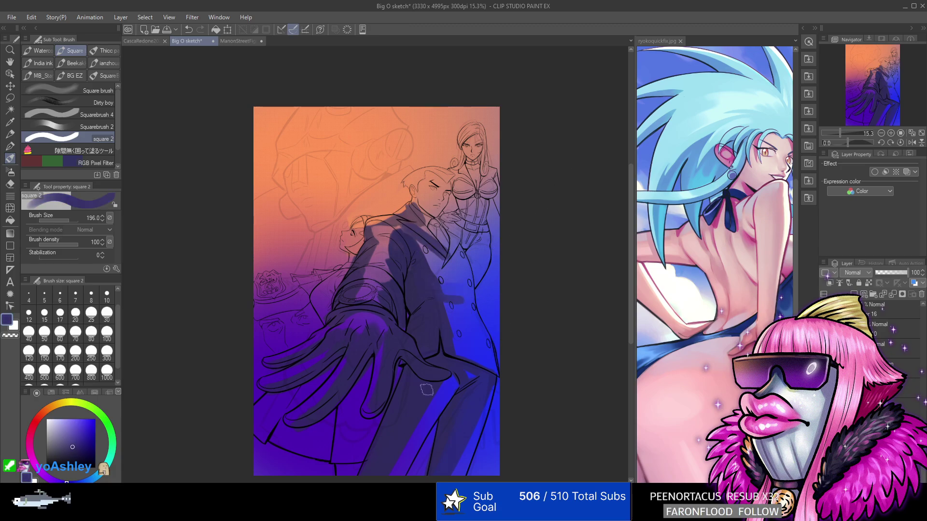
pyautogui.keyDown('alt'); pyautogui.click(454, 381); pyautogui.keyUp('alt')
pyautogui.keyDown('alt'); pyautogui.click(425, 390); pyautogui.keyUp('alt')
pyautogui.keyDown('alt'); pyautogui.click(483, 251); pyautogui.keyUp('alt')
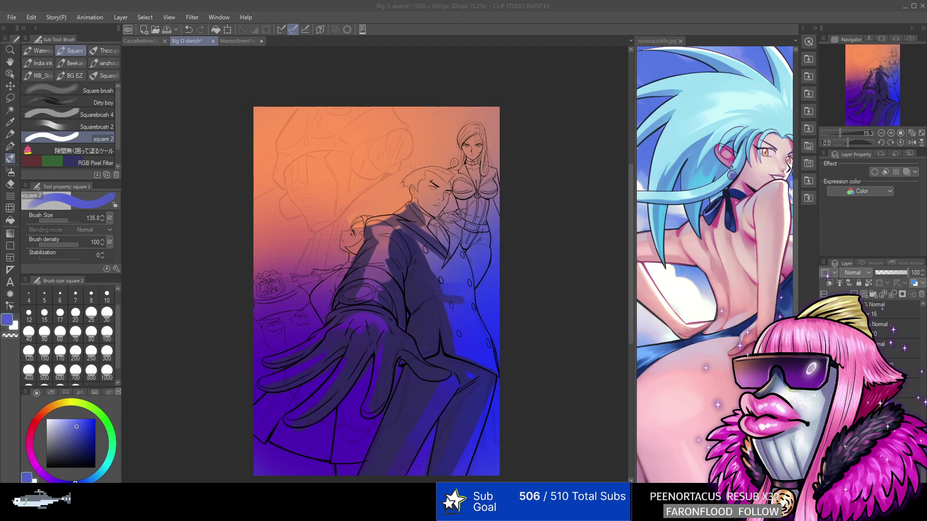
# Darken the chest below the collar and shade down the trouser leg with sampled dark purples.
pyautogui.keyDown('alt'); pyautogui.click(416, 258); pyautogui.keyUp('alt')
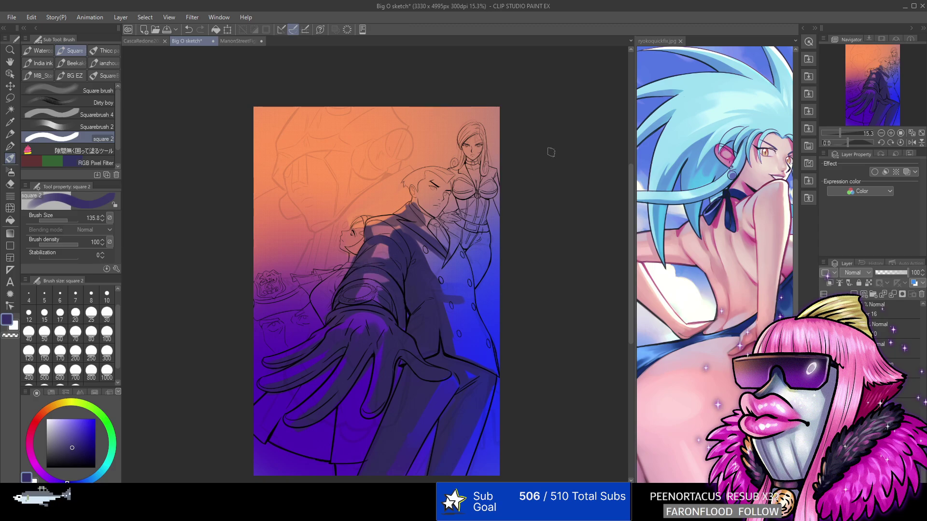
pyautogui.moveTo(409, 235); pyautogui.dragTo(437, 305)
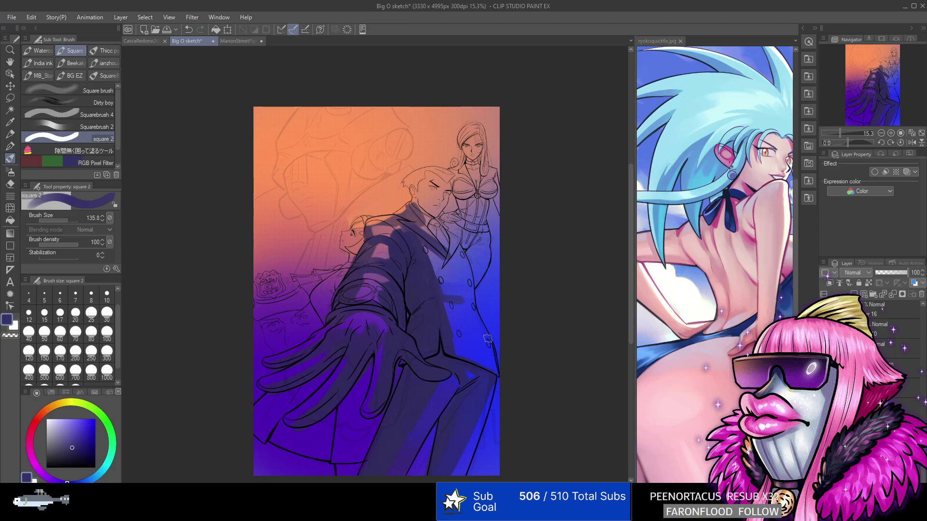
pyautogui.moveTo(463, 469); pyautogui.dragTo(470, 449)
pyautogui.keyDown('alt'); pyautogui.click(484, 459); pyautogui.keyUp('alt')
pyautogui.moveTo(494, 409); pyautogui.dragTo(499, 390)
pyautogui.keyDown('alt'); pyautogui.click(497, 392); pyautogui.keyUp('alt')
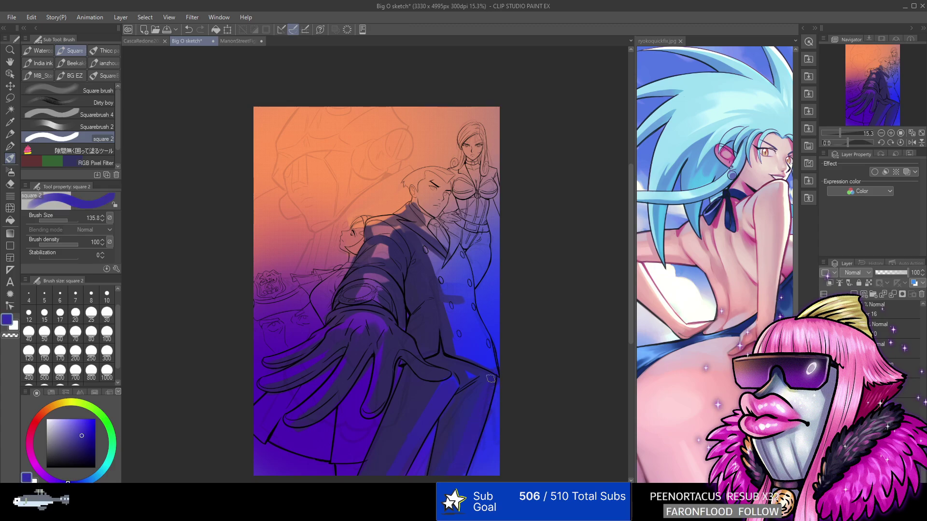
pyautogui.keyDown('alt'); pyautogui.click(450, 410); pyautogui.keyUp('alt')
pyautogui.moveTo(452, 410); pyautogui.dragTo(434, 471)
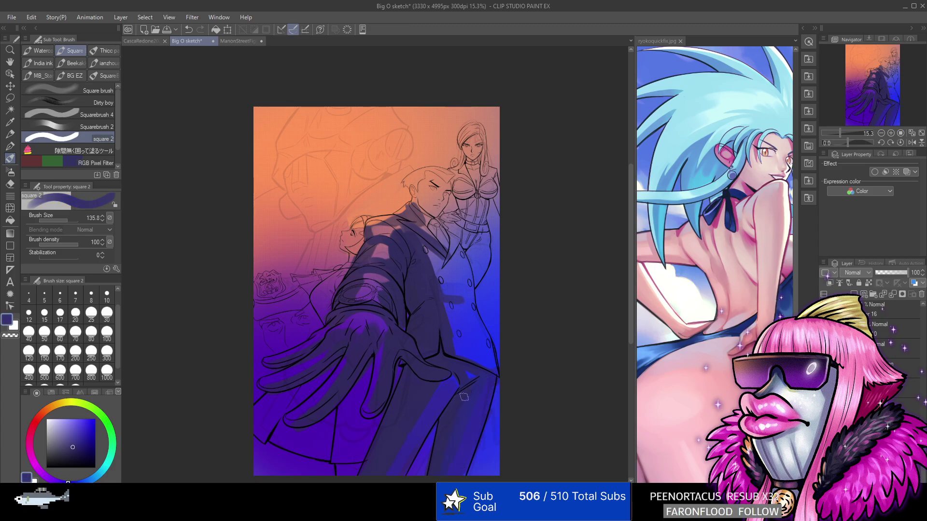
pyautogui.moveTo(464, 394); pyautogui.dragTo(434, 481)
# Darken the coat lapel and the coat's right edge with sampled purple tones.
pyautogui.keyDown('alt'); pyautogui.click(456, 286); pyautogui.keyUp('alt')
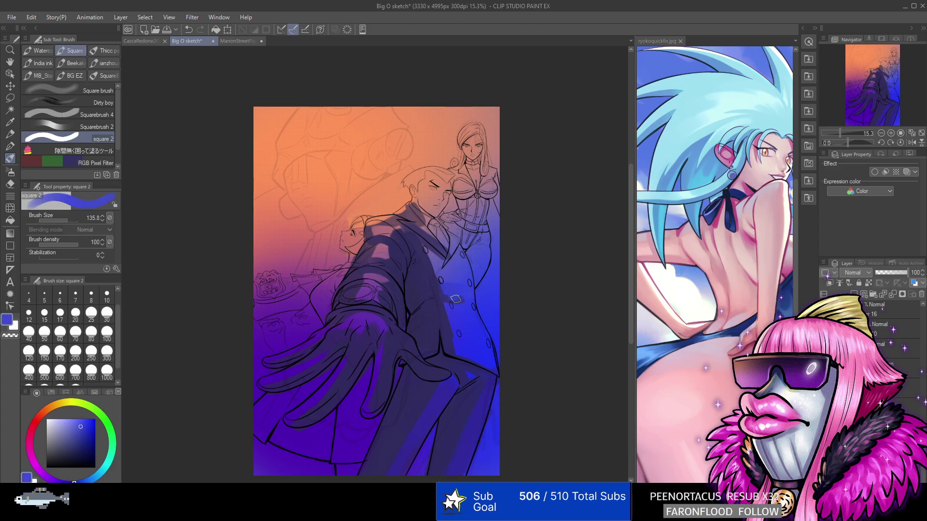
pyautogui.keyDown('alt'); pyautogui.click(416, 209); pyautogui.keyUp('alt')
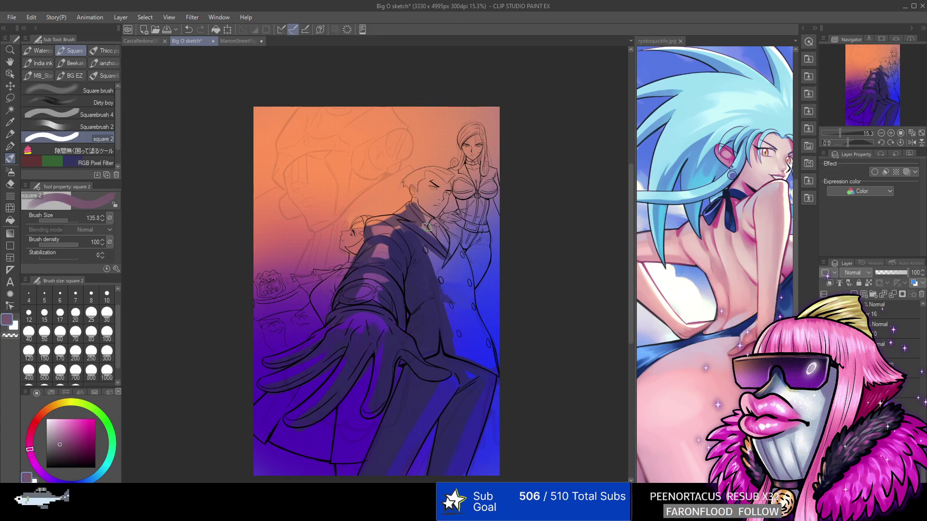
pyautogui.keyDown('alt'); pyautogui.click(427, 232); pyautogui.keyUp('alt')
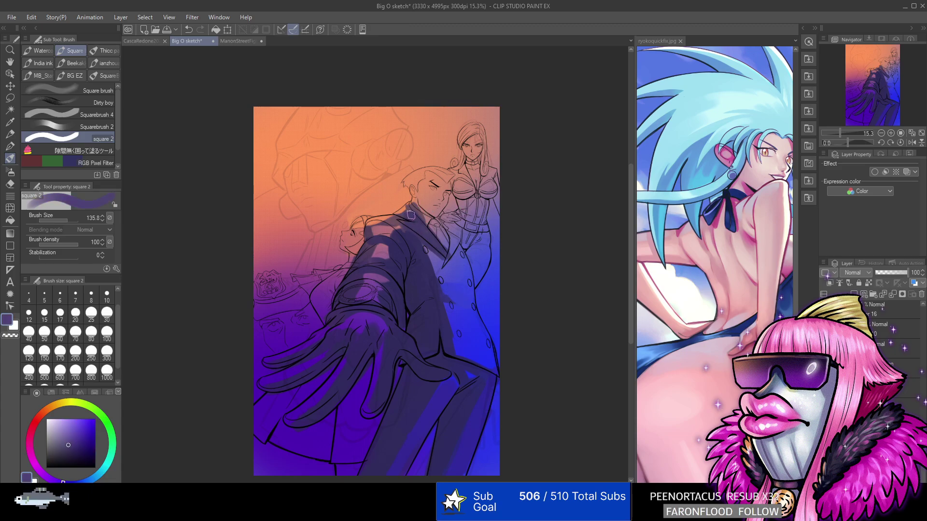
pyautogui.keyDown('alt'); pyautogui.click(438, 233); pyautogui.keyUp('alt')
pyautogui.keyDown('alt'); pyautogui.click(413, 199); pyautogui.keyUp('alt')
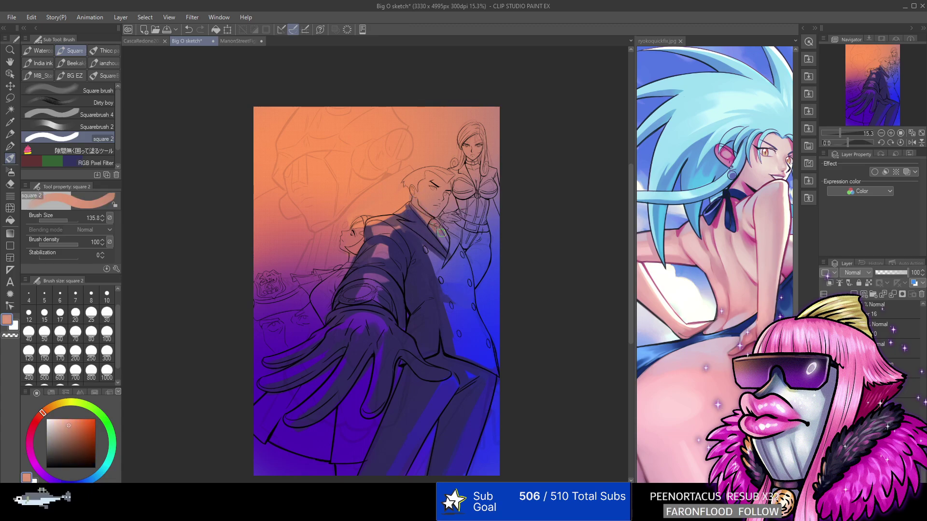
pyautogui.keyDown('alt'); pyautogui.click(428, 201); pyautogui.keyUp('alt')
pyautogui.keyDown('alt'); pyautogui.click(445, 235); pyautogui.keyUp('alt')
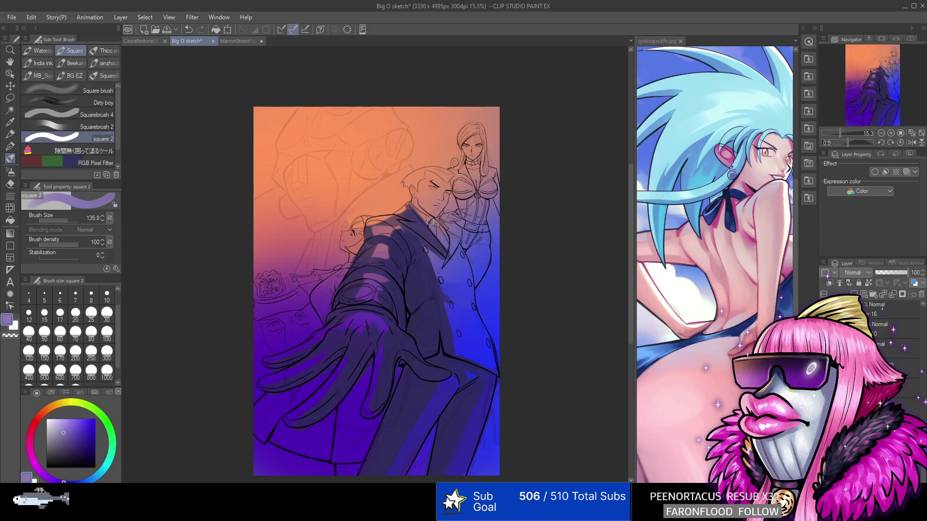
pyautogui.keyDown('alt'); pyautogui.click(430, 237); pyautogui.keyUp('alt')
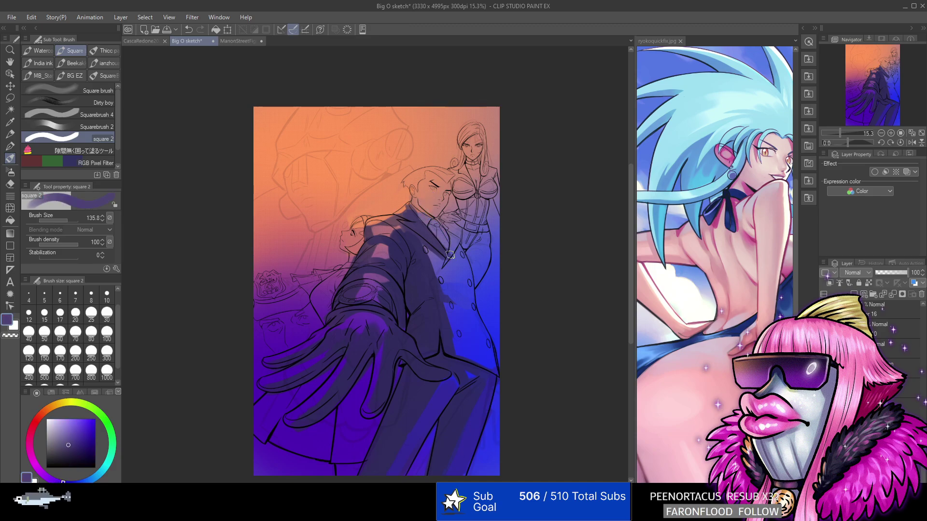
pyautogui.moveTo(450, 256)
pyautogui.mouseDown()
pyautogui.moveTo(452, 232)
pyautogui.moveTo(452, 339)
pyautogui.mouseUp()
pyautogui.keyDown('alt'); pyautogui.click(443, 264); pyautogui.keyUp('alt')
pyautogui.keyDown('alt'); pyautogui.click(430, 239); pyautogui.keyUp('alt')
pyautogui.keyDown('alt'); pyautogui.click(445, 276); pyautogui.keyUp('alt')
pyautogui.keyDown('alt'); pyautogui.click(431, 270); pyautogui.keyUp('alt')
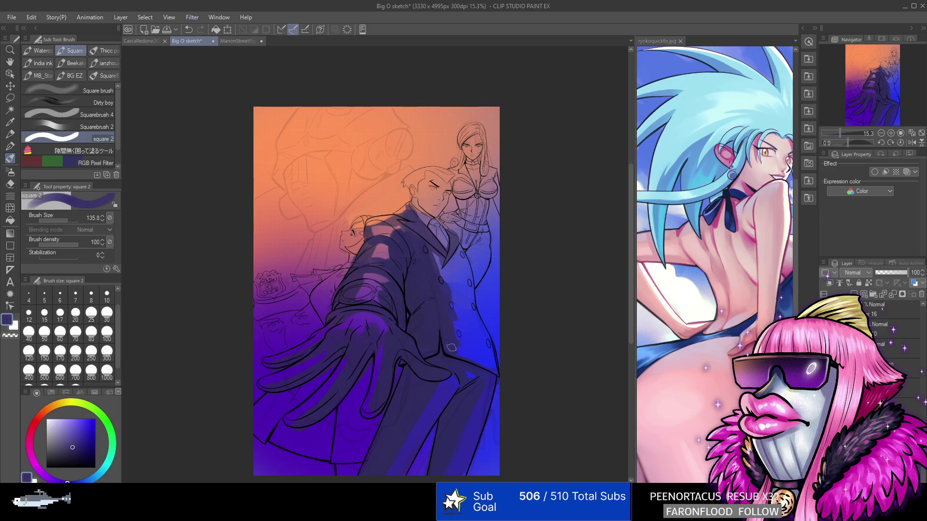
# Paint grey-purple over part of the lit shoulder using tones sampled from the suit.
pyautogui.keyDown('alt'); pyautogui.click(382, 333); pyautogui.keyUp('alt')
pyautogui.keyDown('alt'); pyautogui.click(309, 403); pyautogui.keyUp('alt')
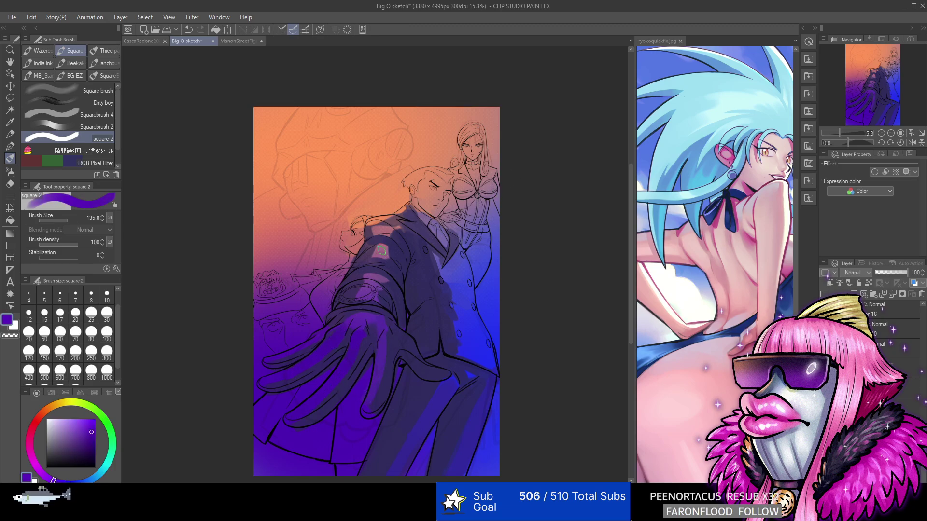
pyautogui.keyDown('alt'); pyautogui.click(408, 254); pyautogui.keyUp('alt')
pyautogui.moveTo(375, 235); pyautogui.dragTo(401, 235)
pyautogui.keyDown('alt'); pyautogui.click(397, 256); pyautogui.keyUp('alt')
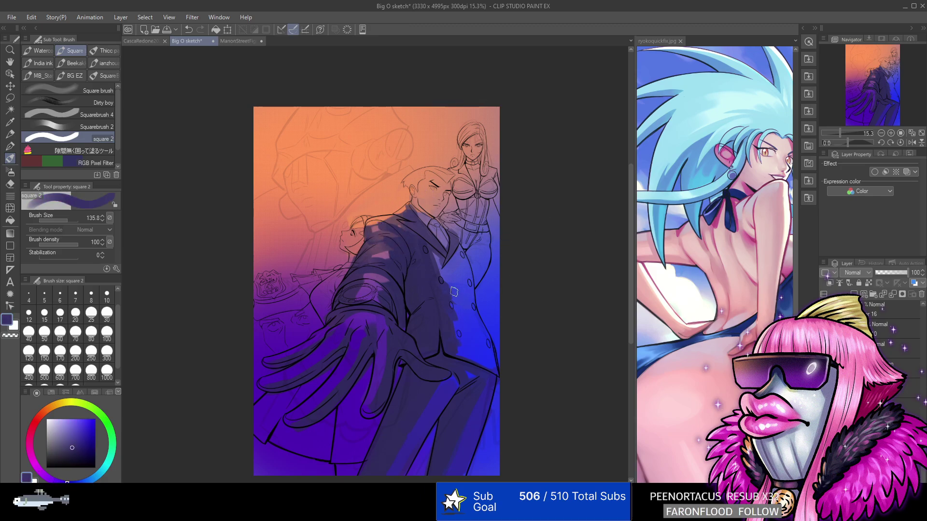
pyautogui.keyDown('alt'); pyautogui.click(434, 277); pyautogui.keyUp('alt')
pyautogui.keyDown('alt'); pyautogui.click(416, 392); pyautogui.keyUp('alt')
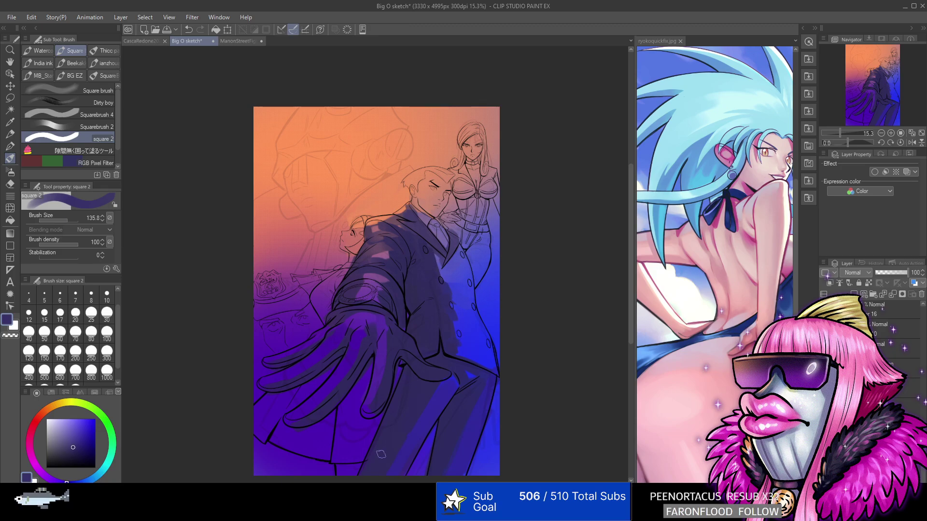
pyautogui.moveTo(893, 104); pyautogui.dragTo(883, 106)
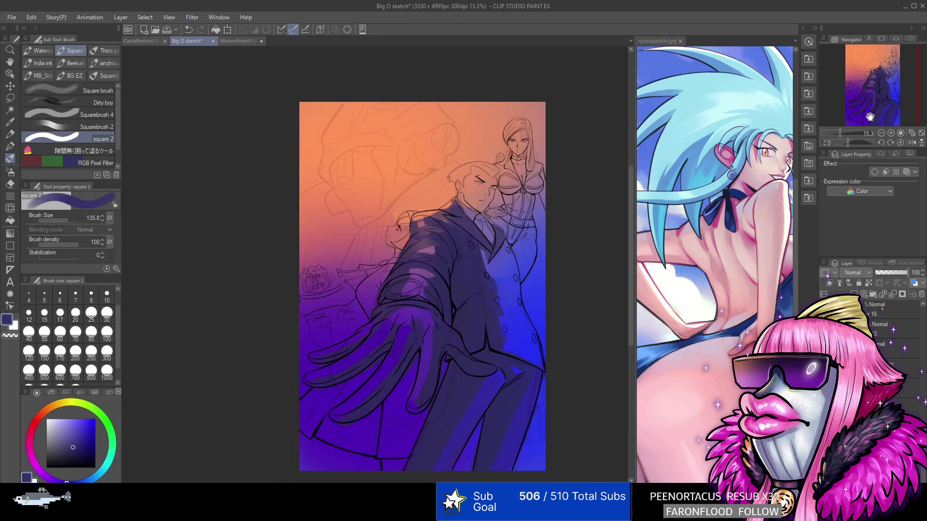
# Paint background blue over the coat edge and orange along the collar's upper edge.
pyautogui.keyDown('alt'); pyautogui.click(334, 302); pyautogui.keyUp('alt')
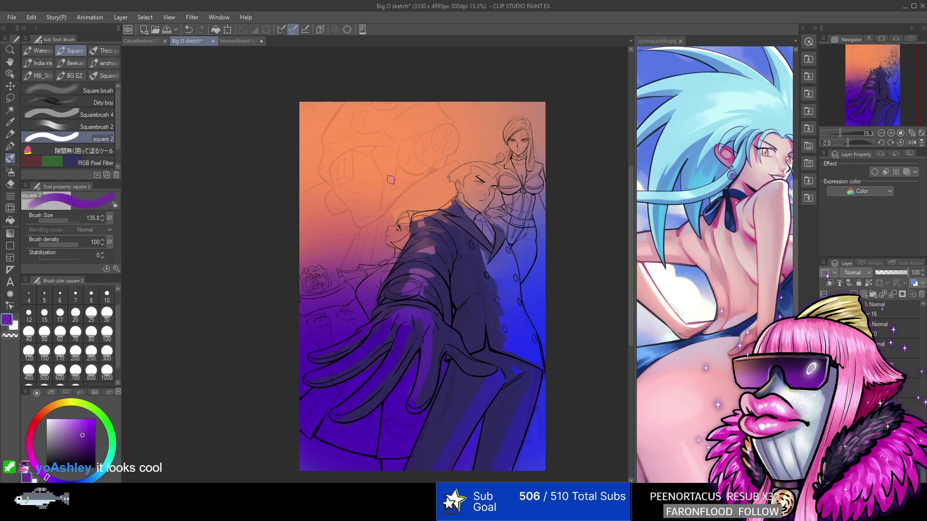
pyautogui.keyDown('alt'); pyautogui.click(442, 332); pyautogui.keyUp('alt')
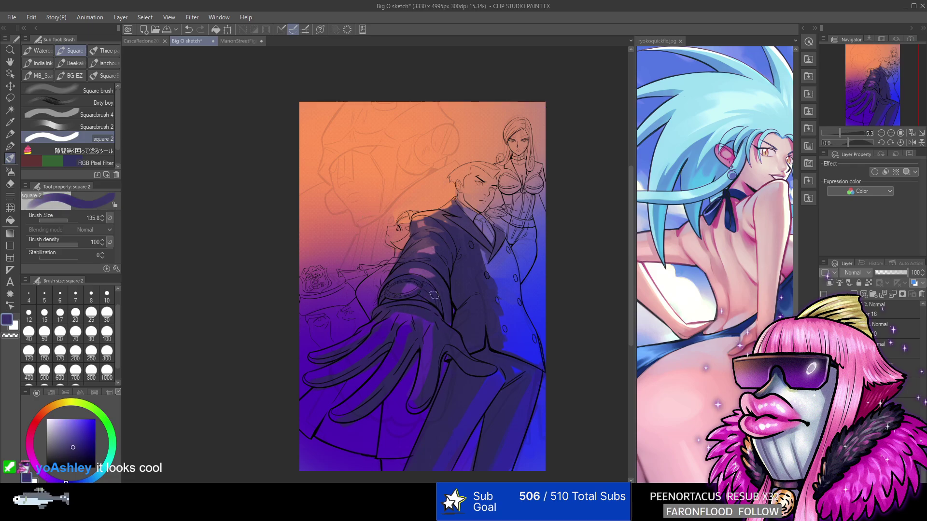
pyautogui.keyDown('alt'); pyautogui.click(430, 245); pyautogui.keyUp('alt')
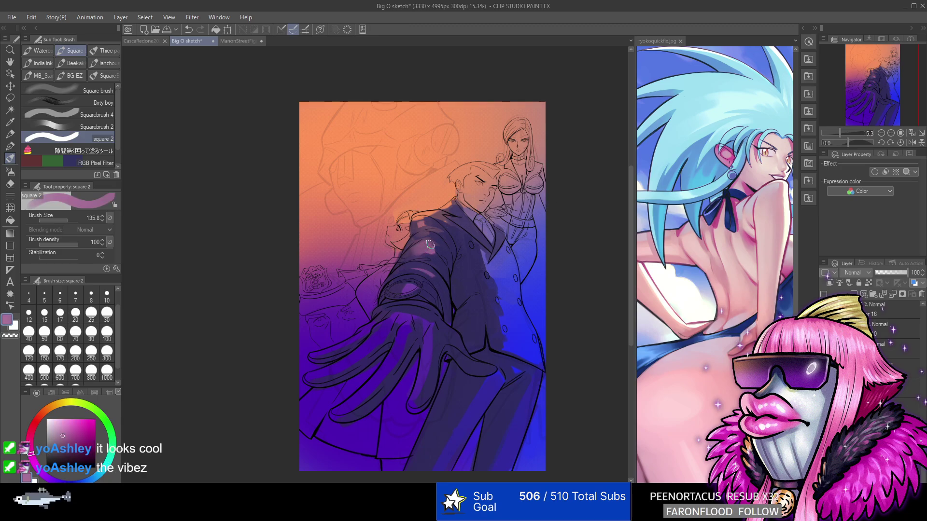
pyautogui.keyDown('alt'); pyautogui.click(407, 260); pyautogui.keyUp('alt')
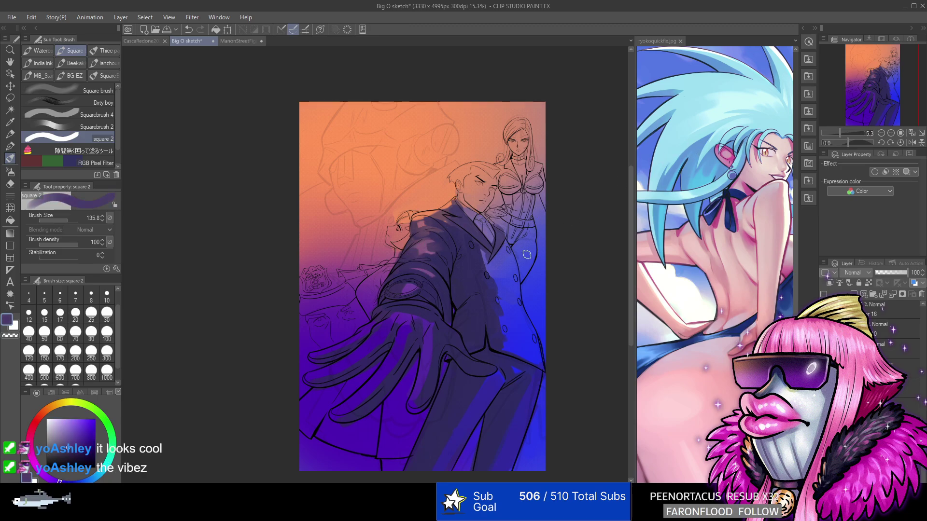
pyautogui.keyDown('alt'); pyautogui.click(473, 250); pyautogui.keyUp('alt')
pyautogui.keyDown('alt'); pyautogui.click(502, 285); pyautogui.keyUp('alt')
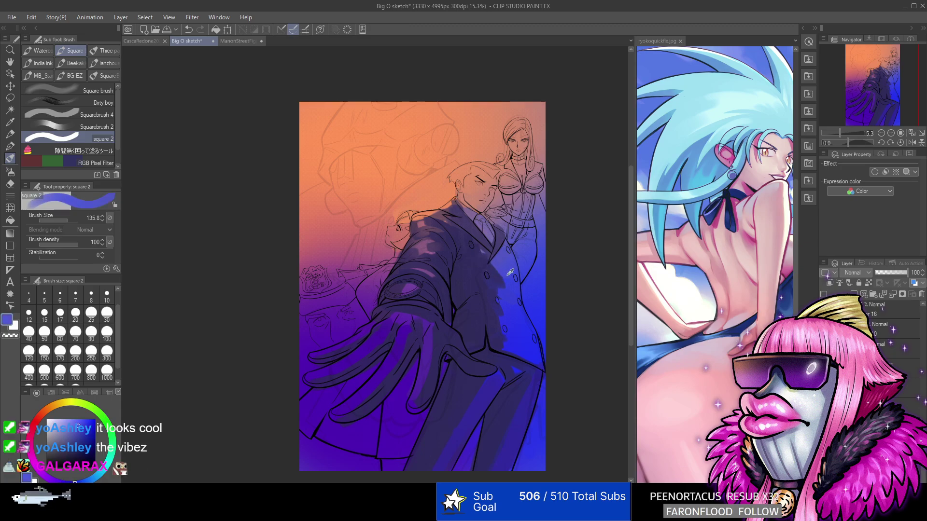
pyautogui.moveTo(503, 289); pyautogui.dragTo(500, 310)
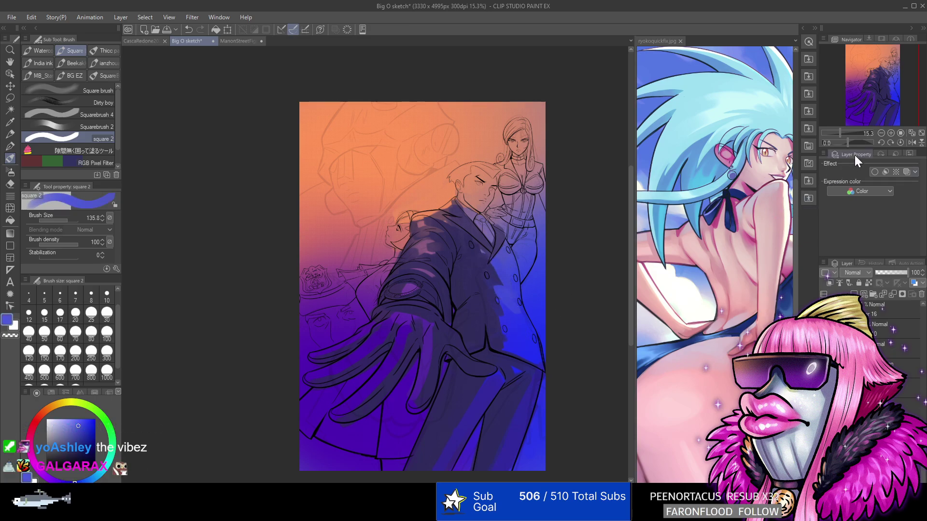
pyautogui.moveTo(882, 103); pyautogui.dragTo(883, 103)
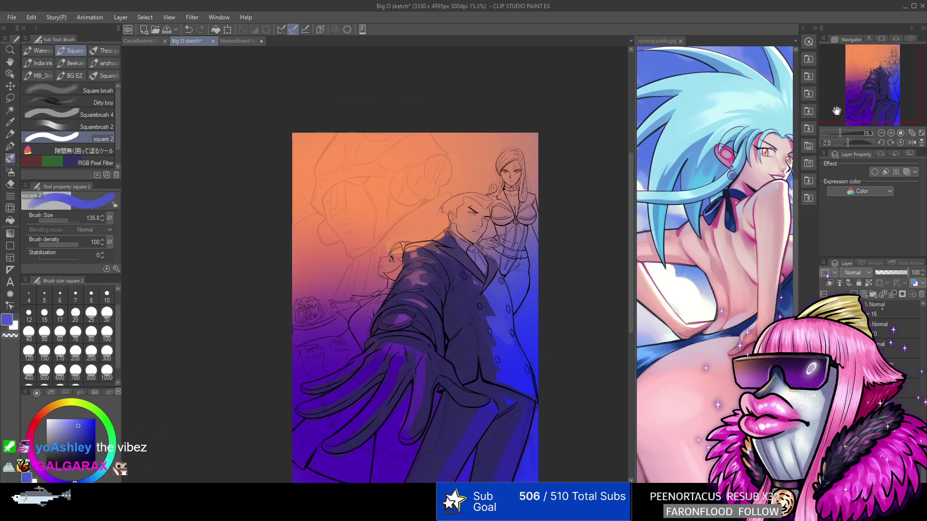
pyautogui.keyDown('alt'); pyautogui.click(448, 246); pyautogui.keyUp('alt')
pyautogui.keyDown('alt'); pyautogui.click(441, 232); pyautogui.keyUp('alt')
pyautogui.moveTo(442, 229); pyautogui.dragTo(451, 233)
# Cover the coat's jagged blue edge with dark coat paint and enlarge the brush to 250.2.
pyautogui.keyDown('alt'); pyautogui.click(465, 241); pyautogui.keyUp('alt')
pyautogui.keyDown('alt'); pyautogui.click(472, 241); pyautogui.keyUp('alt')
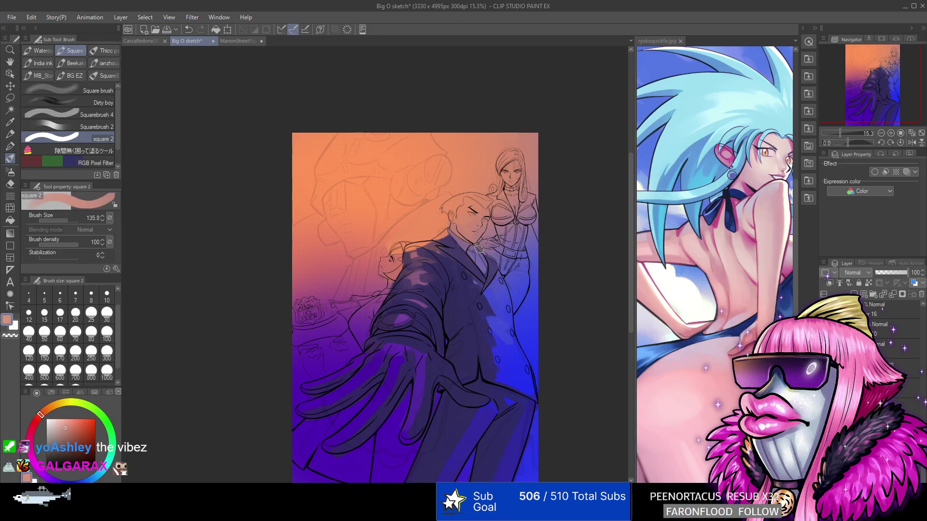
pyautogui.keyDown('alt'); pyautogui.click(478, 250); pyautogui.keyUp('alt')
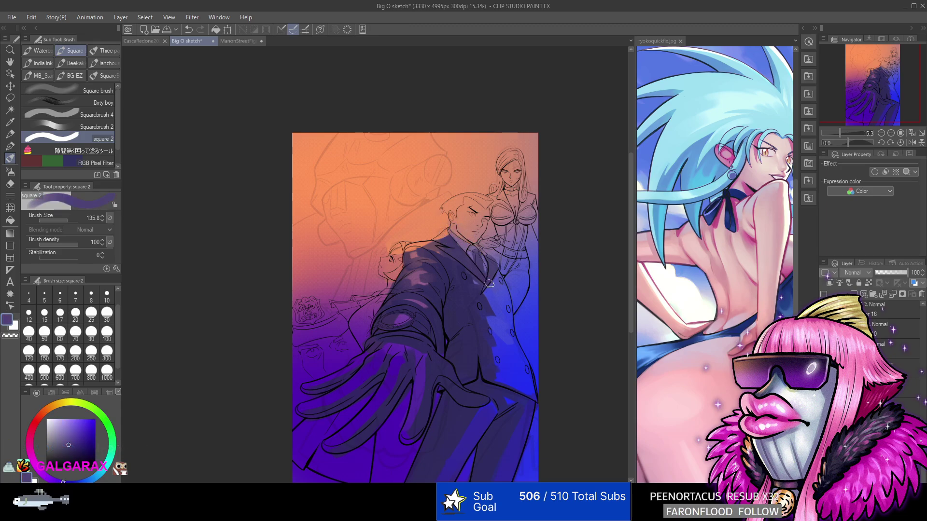
pyautogui.keyDown('alt'); pyautogui.click(503, 262); pyautogui.keyUp('alt')
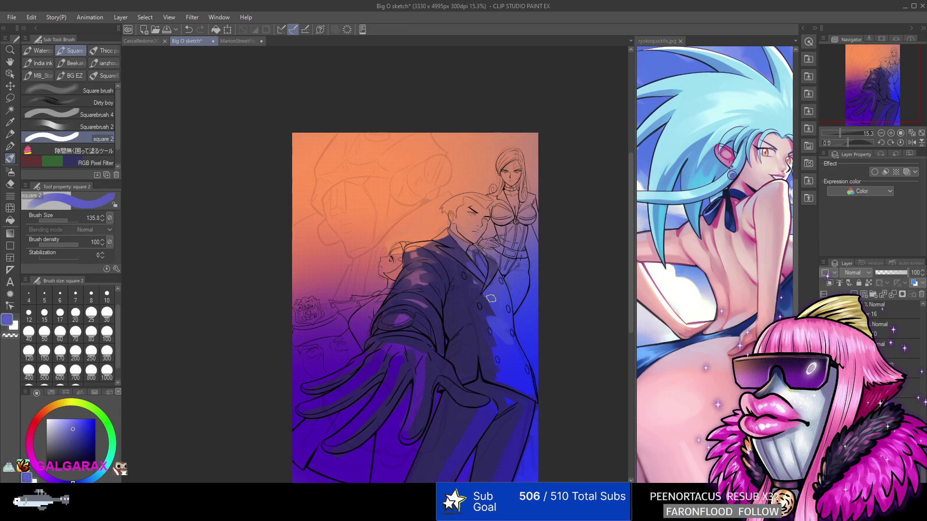
pyautogui.keyDown('alt'); pyautogui.click(459, 274); pyautogui.keyUp('alt')
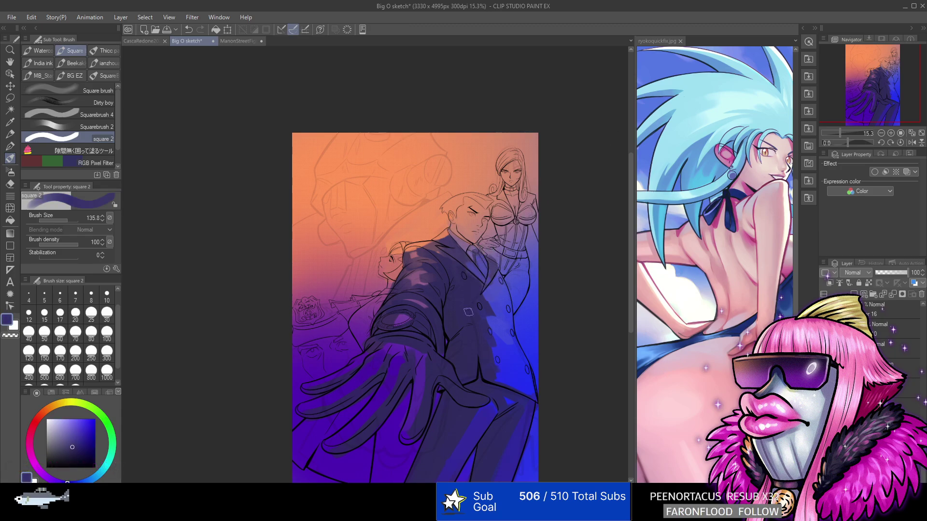
pyautogui.keyDown('alt'); pyautogui.click(414, 338); pyautogui.keyUp('alt')
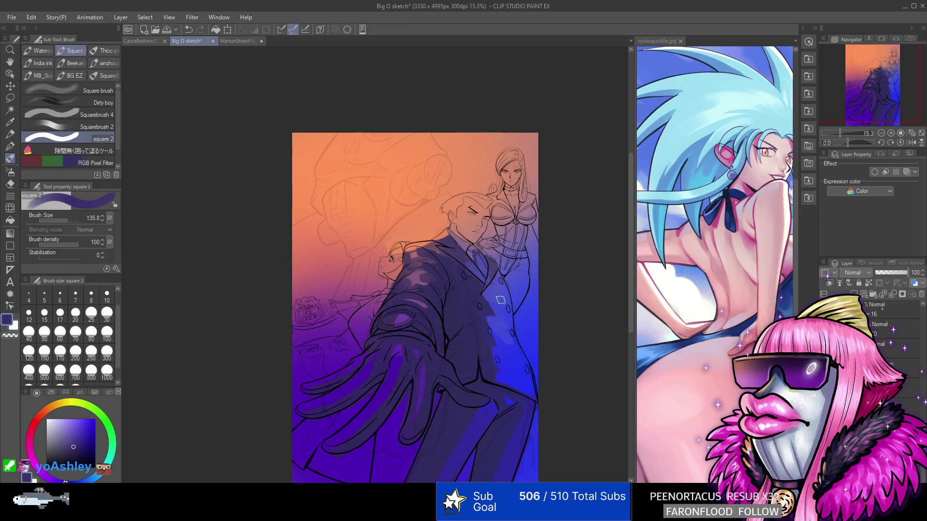
pyautogui.keyDown('alt'); pyautogui.click(479, 296); pyautogui.keyUp('alt')
pyautogui.moveTo(478, 303)
pyautogui.mouseDown()
pyautogui.moveTo(492, 288)
pyautogui.moveTo(498, 375)
pyautogui.mouseUp()
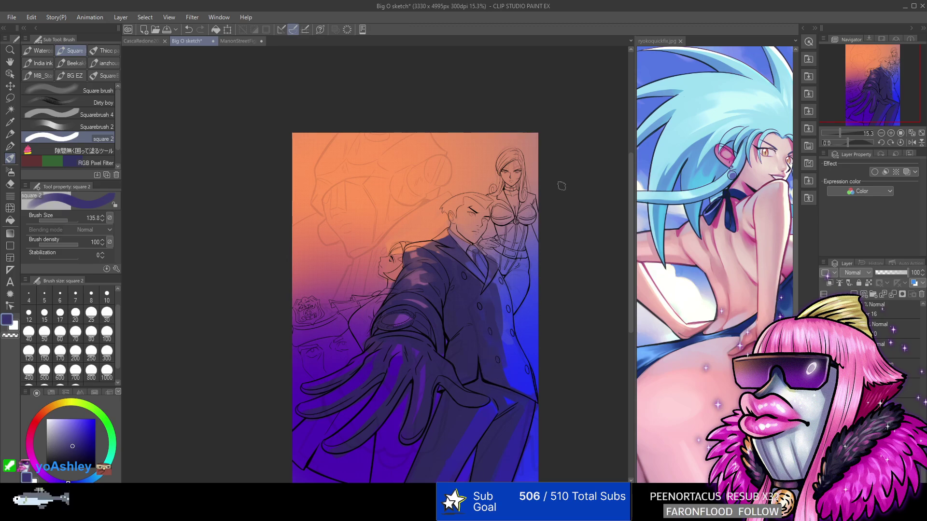
pyautogui.click(70, 221)
pyautogui.moveTo(70, 222); pyautogui.dragTo(70, 222)
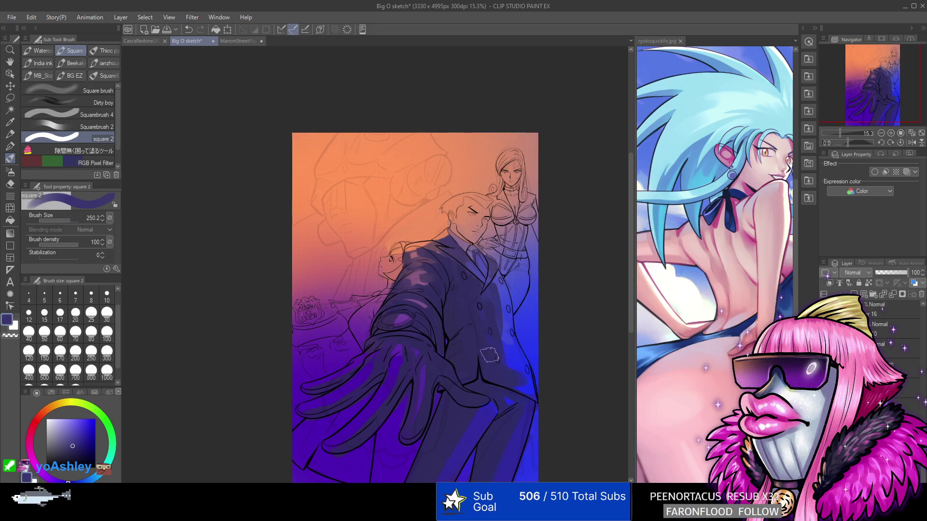
# Set brush density to 7 and softly blend the coat's right side with sampled blues.
pyautogui.moveTo(45, 247); pyautogui.dragTo(34, 245)
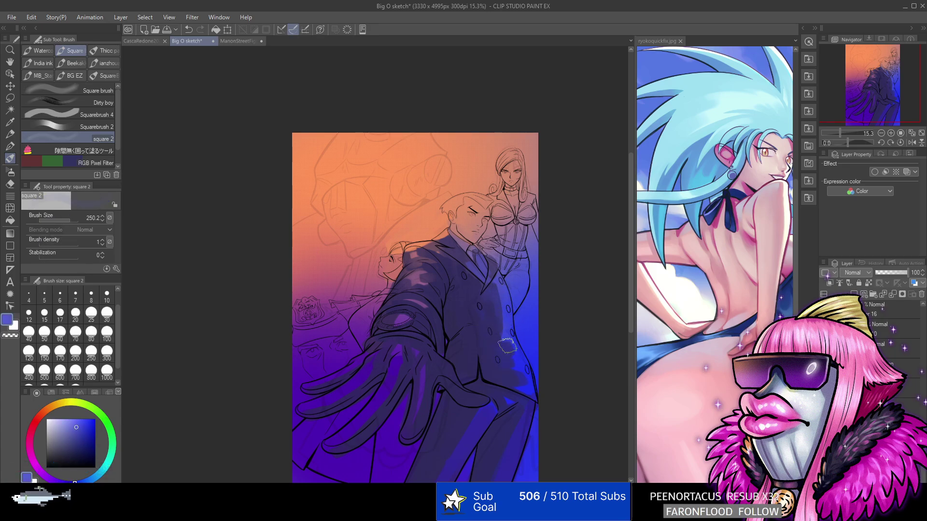
pyautogui.click(103, 240)
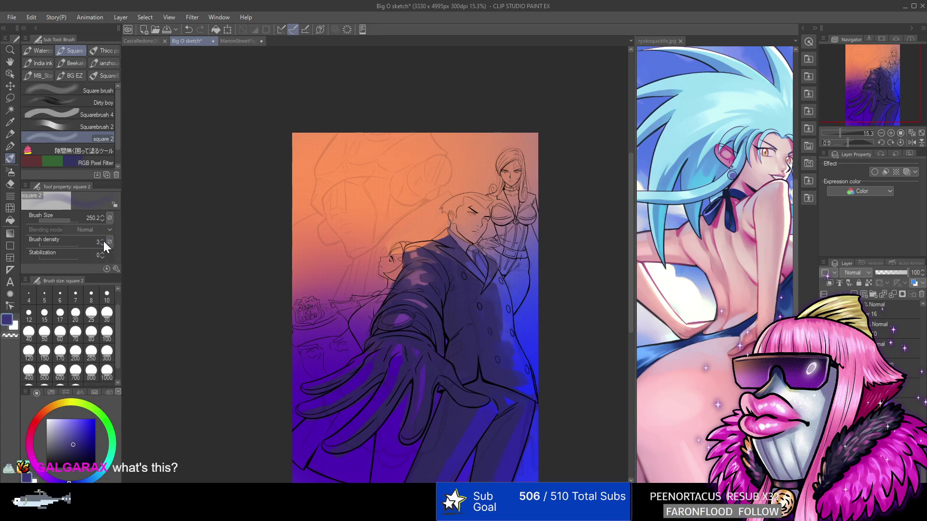
pyautogui.keyDown('alt'); pyautogui.click(500, 294); pyautogui.keyUp('alt')
pyautogui.moveTo(498, 287); pyautogui.dragTo(502, 328)
pyautogui.keyDown('alt'); pyautogui.click(520, 370); pyautogui.keyUp('alt')
pyautogui.moveTo(523, 380)
pyautogui.mouseDown()
pyautogui.moveTo(501, 361)
pyautogui.moveTo(486, 364)
pyautogui.moveTo(503, 365)
pyautogui.moveTo(483, 311)
pyautogui.moveTo(488, 296)
pyautogui.moveTo(504, 375)
pyautogui.moveTo(498, 317)
pyautogui.moveTo(487, 326)
pyautogui.mouseUp()
pyautogui.keyDown('alt'); pyautogui.click(510, 379); pyautogui.keyUp('alt')
pyautogui.keyDown('alt'); pyautogui.click(490, 297); pyautogui.keyUp('alt')
pyautogui.keyDown('alt'); pyautogui.click(507, 348); pyautogui.keyUp('alt')
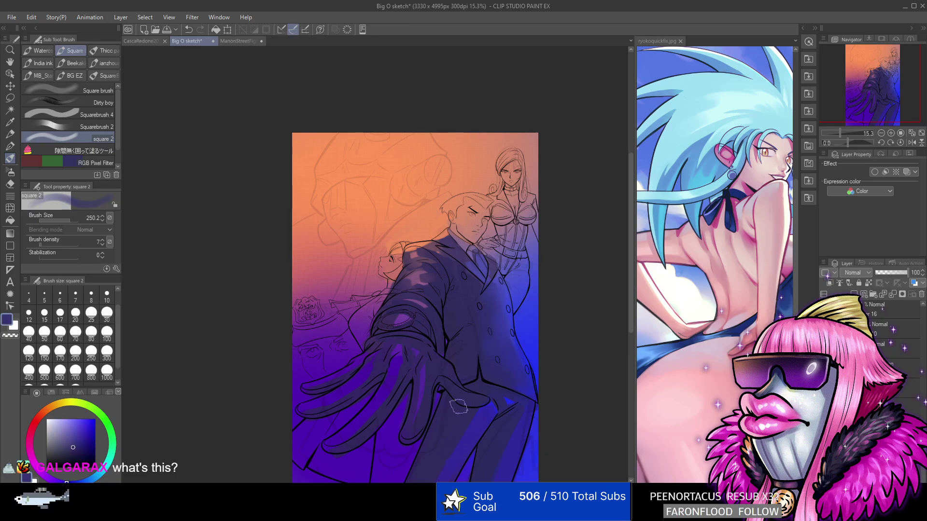
pyautogui.keyDown('alt'); pyautogui.click(516, 272); pyautogui.keyUp('alt')
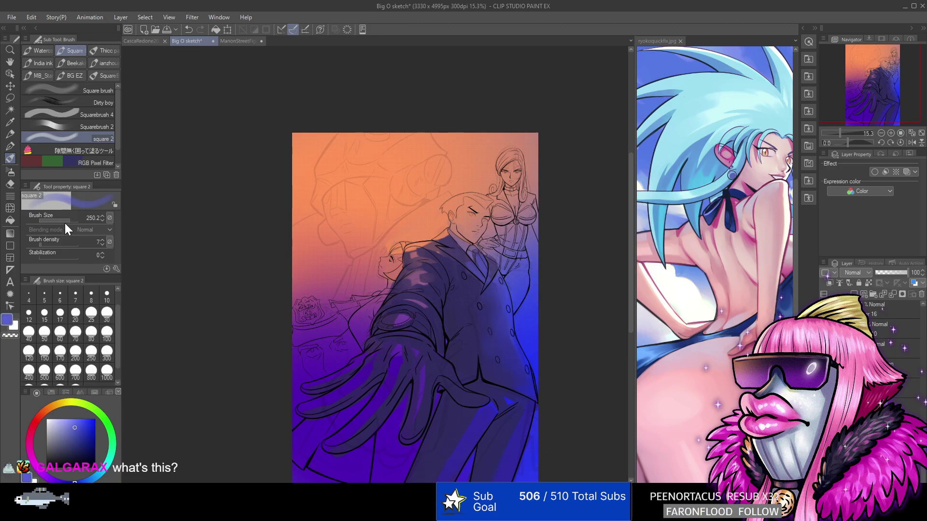
pyautogui.click(33, 429)
# Pick a dark pink-red, restore density 100, and paint red over the woman's upper arm.
pyautogui.click(75, 437)
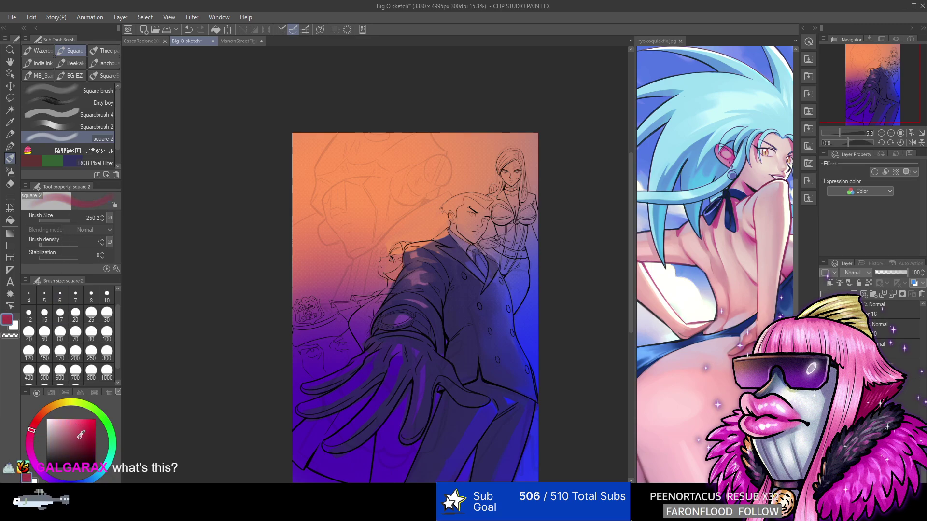
pyautogui.click(73, 221)
pyautogui.moveTo(73, 244); pyautogui.dragTo(99, 246)
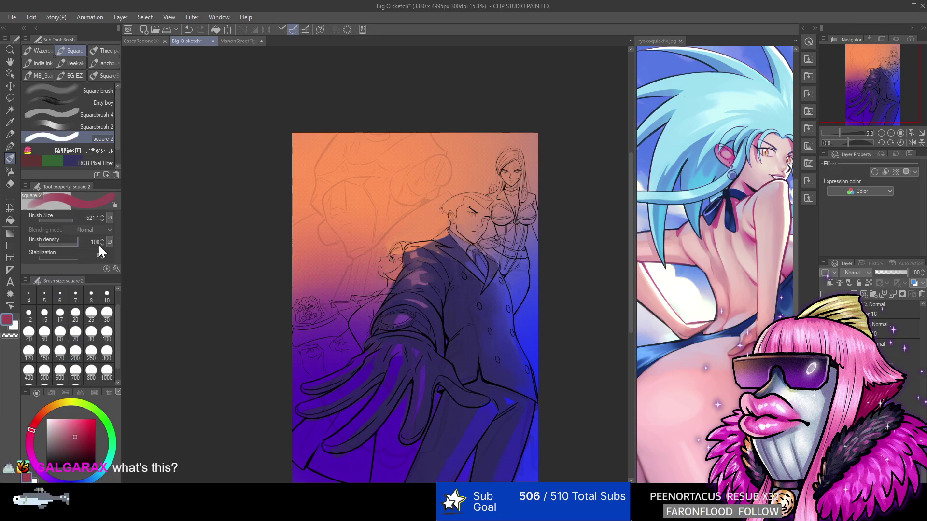
pyautogui.click(68, 220)
pyautogui.moveTo(497, 205)
pyautogui.mouseDown()
pyautogui.moveTo(502, 241)
pyautogui.moveTo(490, 251)
pyautogui.moveTo(516, 267)
pyautogui.moveTo(513, 286)
pyautogui.mouseUp()
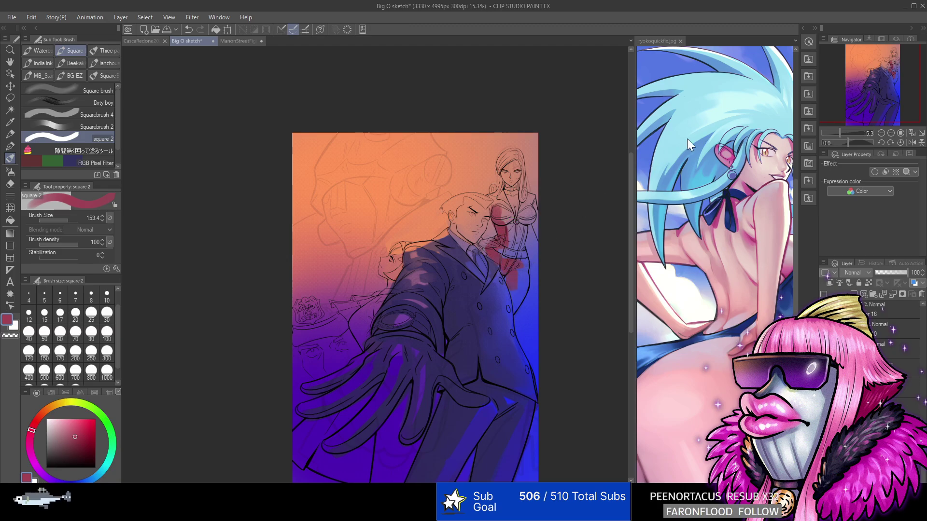
# With a redder maroon at brush size 120.2, paint the woman's torso down to her hip.
pyautogui.click(86, 455)
pyautogui.click(67, 221)
pyautogui.click(69, 220)
pyautogui.click(81, 446)
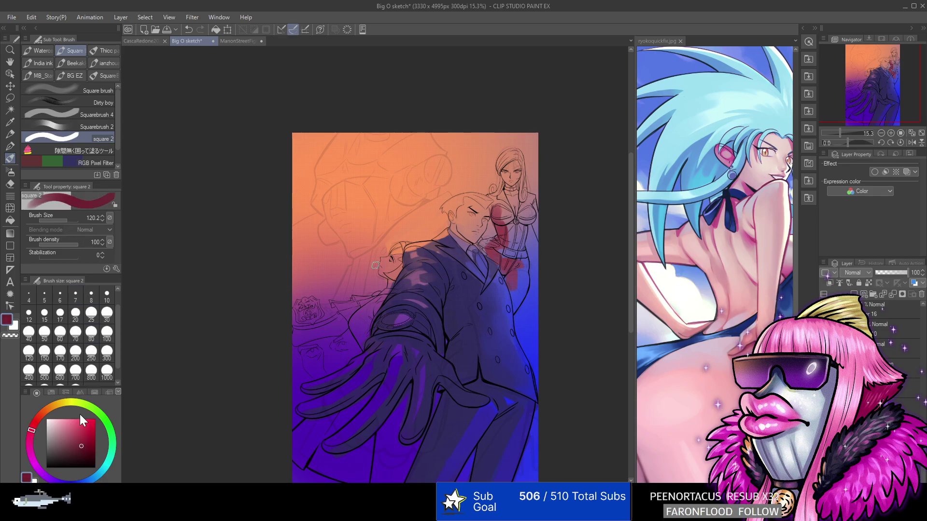
pyautogui.moveTo(493, 252)
pyautogui.mouseDown()
pyautogui.moveTo(483, 244)
pyautogui.moveTo(495, 244)
pyautogui.moveTo(498, 206)
pyautogui.moveTo(521, 214)
pyautogui.mouseUp()
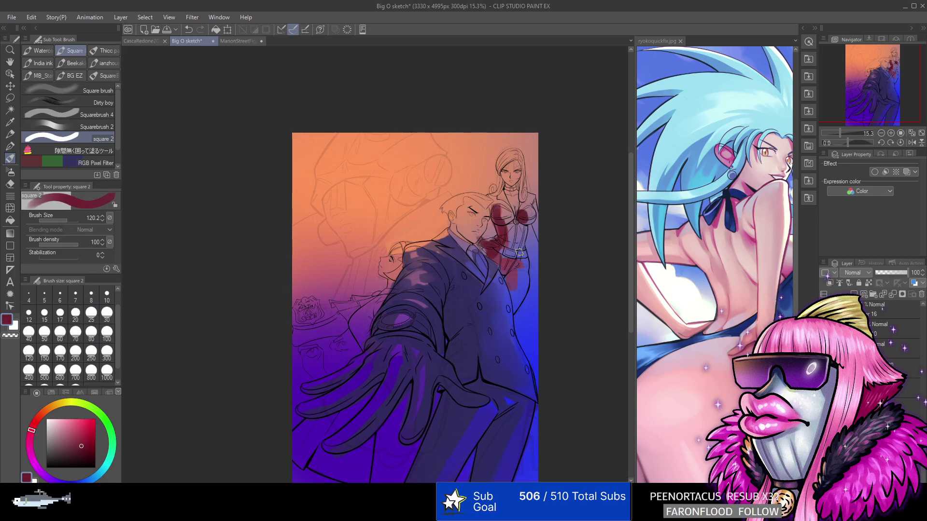
pyautogui.moveTo(494, 252)
pyautogui.mouseDown()
pyautogui.moveTo(518, 283)
pyautogui.moveTo(513, 299)
pyautogui.mouseUp()
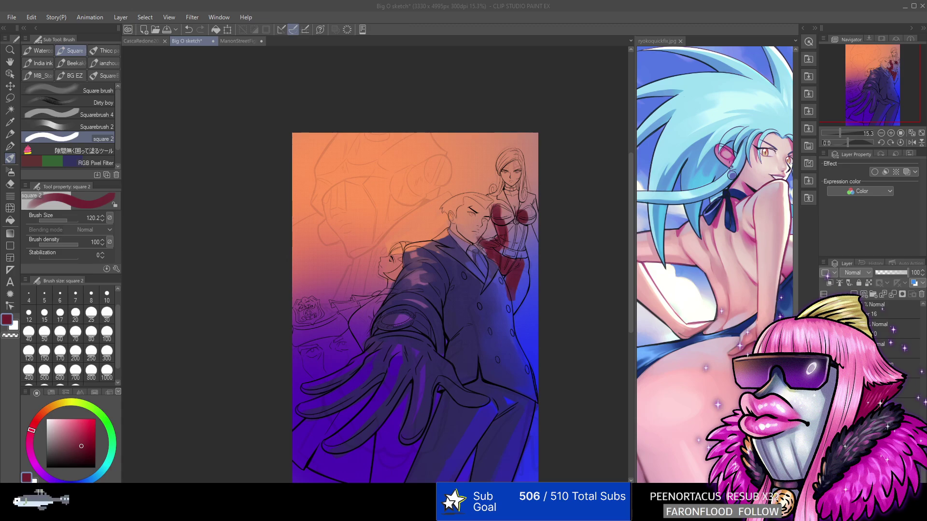
# Undo the three red torso strokes and toggle the reference layers to compare.
pyautogui.click(554, 109)
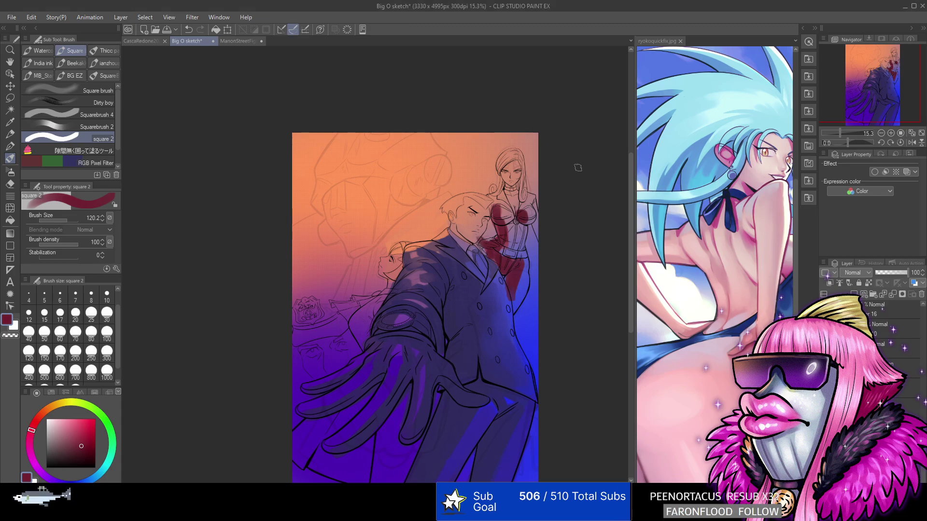
pyautogui.click(188, 30)
pyautogui.click(188, 30)
pyautogui.click(188, 30)
pyautogui.click(824, 329)
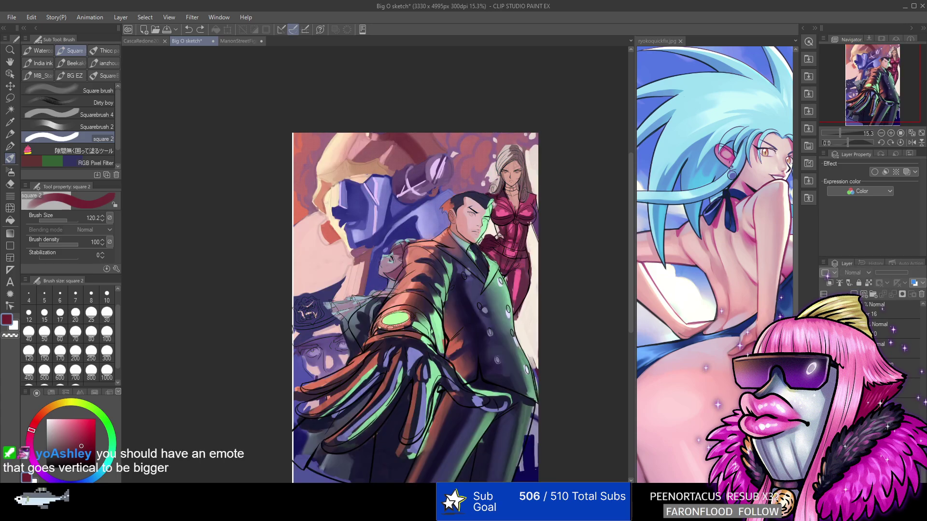
pyautogui.click(823, 310)
pyautogui.click(823, 310)
pyautogui.click(824, 329)
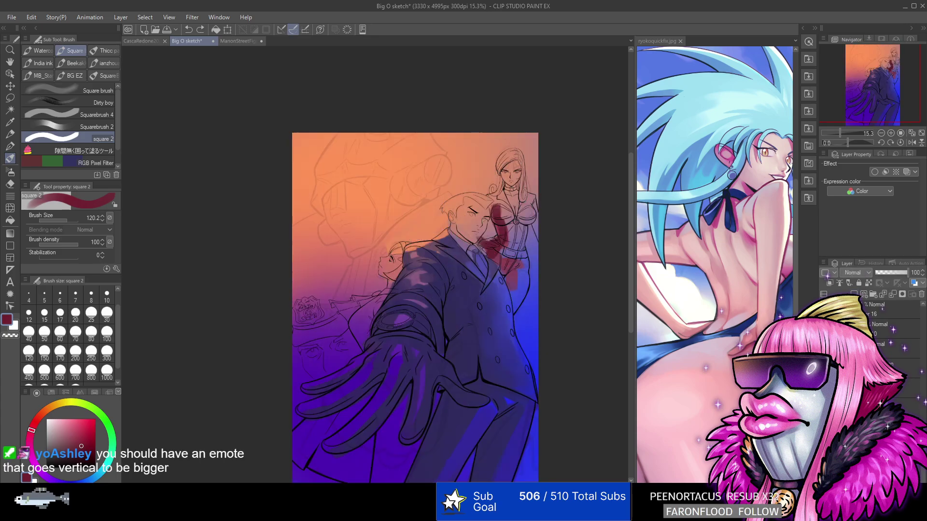
# Repaint crimson over the woman's arm, chest, waist and top of the corset.
pyautogui.keyDown('alt'); pyautogui.click(507, 233); pyautogui.keyUp('alt')
pyautogui.moveTo(501, 255); pyautogui.dragTo(499, 262)
pyautogui.moveTo(525, 221); pyautogui.dragTo(525, 213)
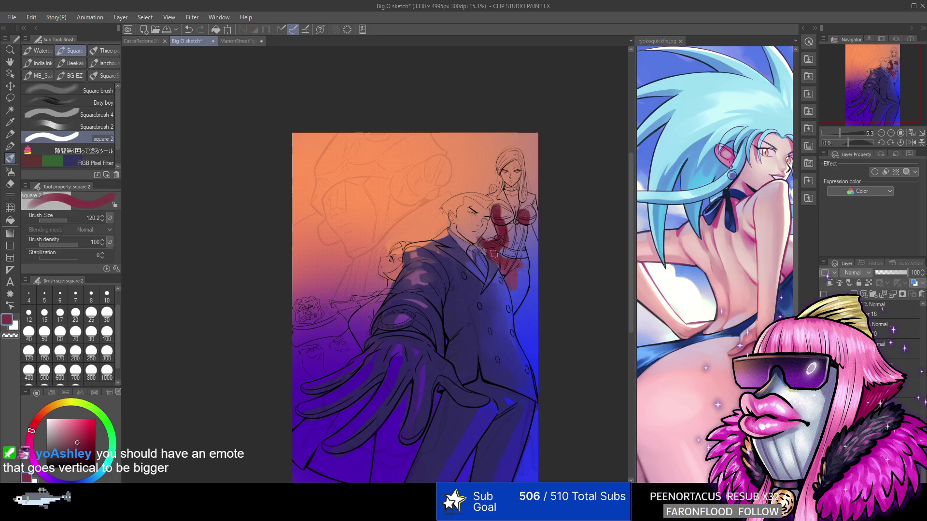
pyautogui.moveTo(493, 253)
pyautogui.mouseDown()
pyautogui.moveTo(513, 264)
pyautogui.moveTo(505, 258)
pyautogui.moveTo(511, 295)
pyautogui.moveTo(521, 290)
pyautogui.mouseUp()
pyautogui.keyDown('alt'); pyautogui.click(530, 284); pyautogui.keyUp('alt')
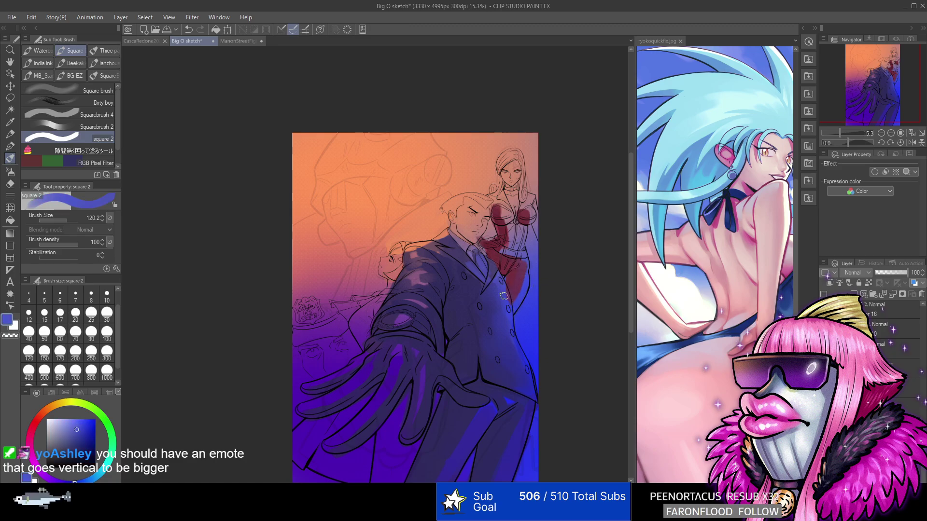
pyautogui.keyDown('alt'); pyautogui.click(518, 282); pyautogui.keyUp('alt')
pyautogui.keyDown('alt'); pyautogui.click(511, 229); pyautogui.keyUp('alt')
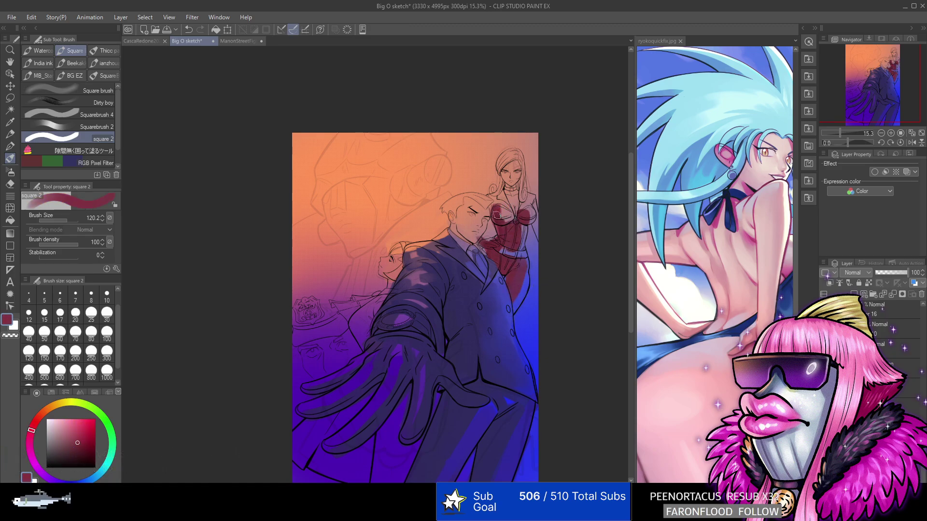
pyautogui.moveTo(497, 215); pyautogui.dragTo(492, 200)
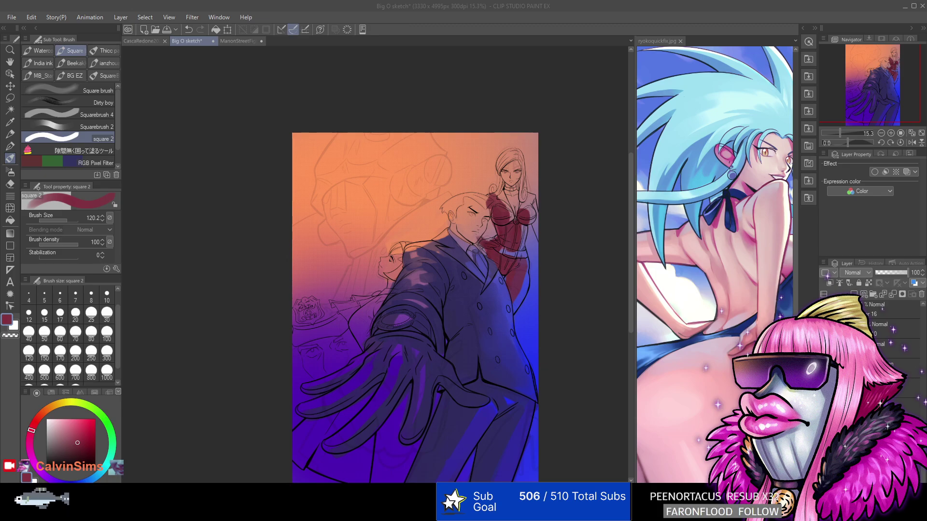
# Paint the dress's dark red over the woman's belt, torso and shoulder.
pyautogui.keyDown('alt'); pyautogui.click(507, 231); pyautogui.keyUp('alt')
pyautogui.moveTo(509, 231)
pyautogui.mouseDown()
pyautogui.moveTo(504, 250)
pyautogui.moveTo(510, 242)
pyautogui.mouseUp()
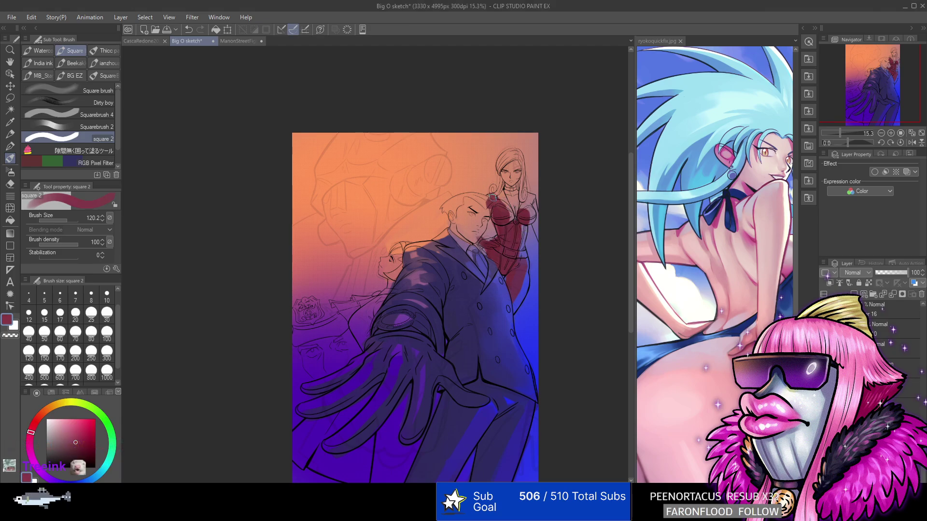
pyautogui.moveTo(492, 197); pyautogui.dragTo(496, 206)
# Shrink the brush to 65.2 and pick a pale pink from the artwork.
pyautogui.keyDown('alt'); pyautogui.click(481, 189); pyautogui.keyUp('alt')
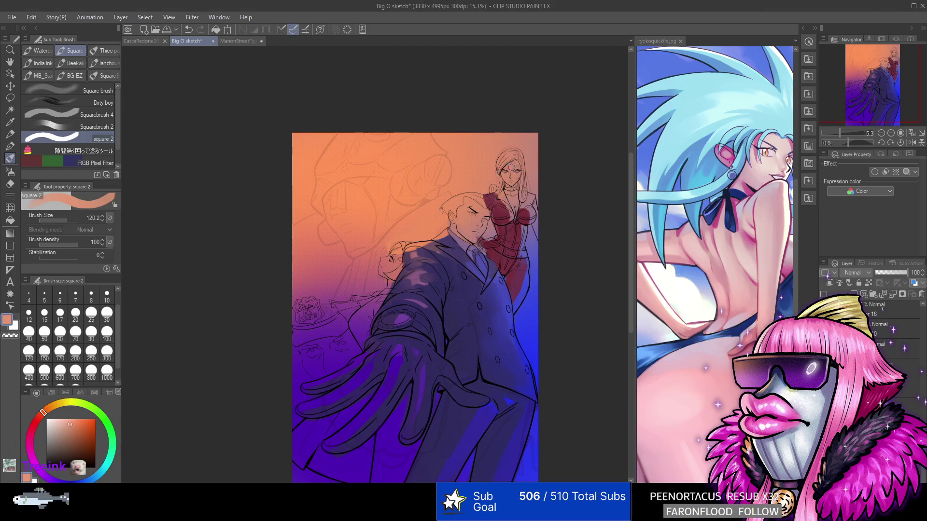
pyautogui.keyDown('alt'); pyautogui.click(504, 214); pyautogui.keyUp('alt')
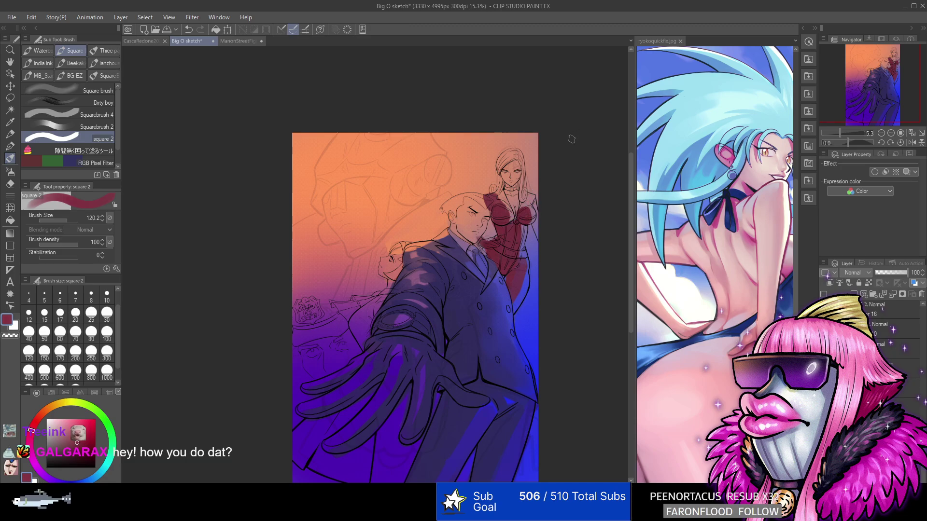
pyautogui.keyDown('alt'); pyautogui.click(519, 278); pyautogui.keyUp('alt')
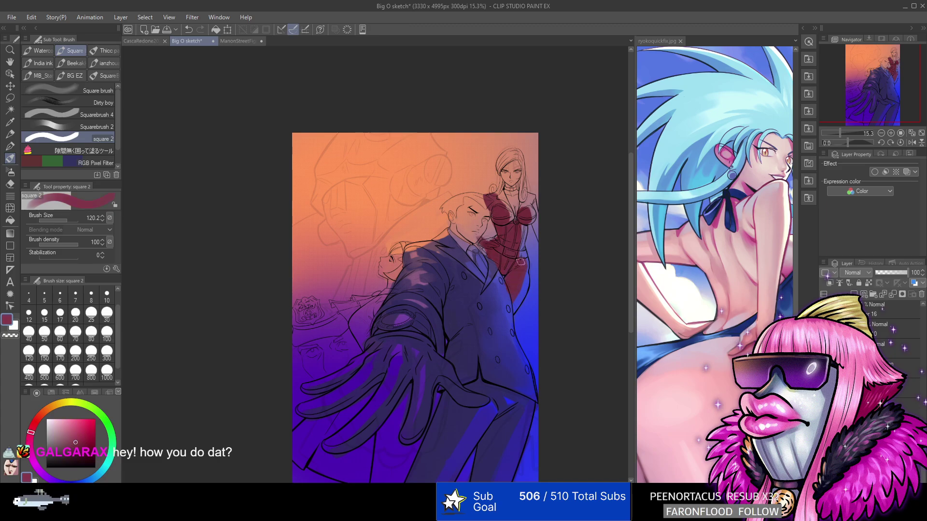
pyautogui.keyDown('alt'); pyautogui.click(501, 282); pyautogui.keyUp('alt')
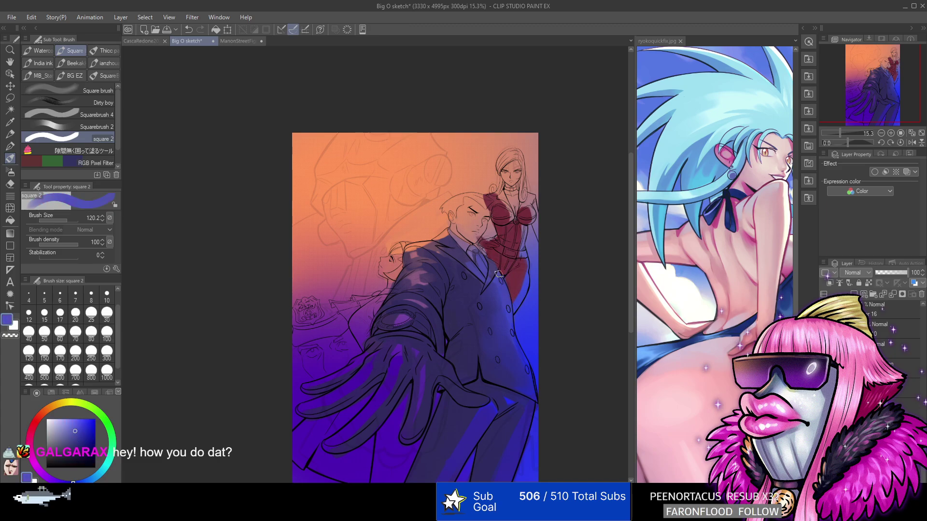
pyautogui.keyDown('alt'); pyautogui.click(516, 237); pyautogui.keyUp('alt')
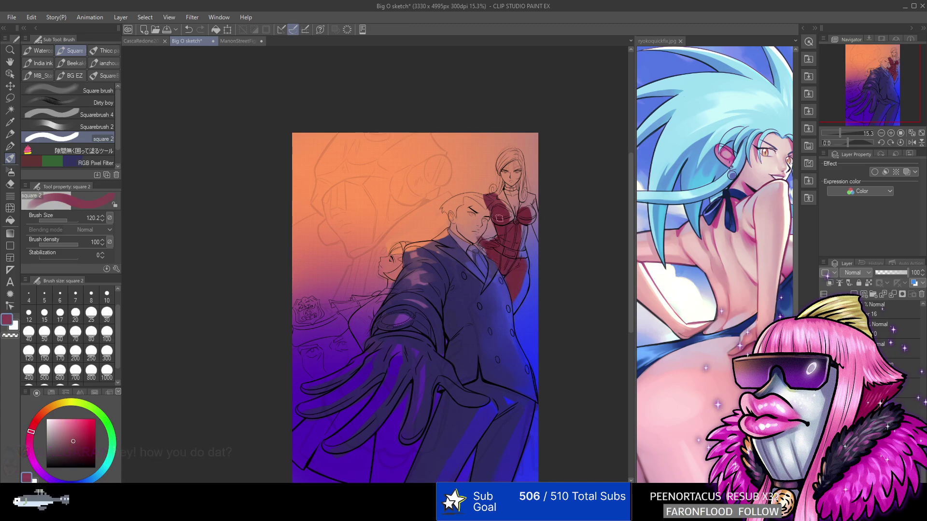
pyautogui.keyDown('alt'); pyautogui.click(503, 213); pyautogui.keyUp('alt')
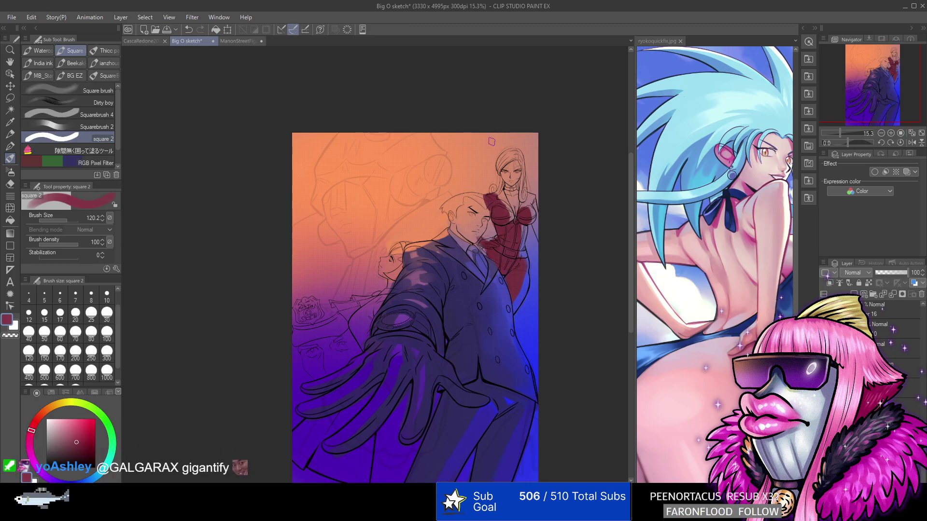
pyautogui.click(65, 221)
pyautogui.keyDown('alt'); pyautogui.click(535, 215); pyautogui.keyUp('alt')
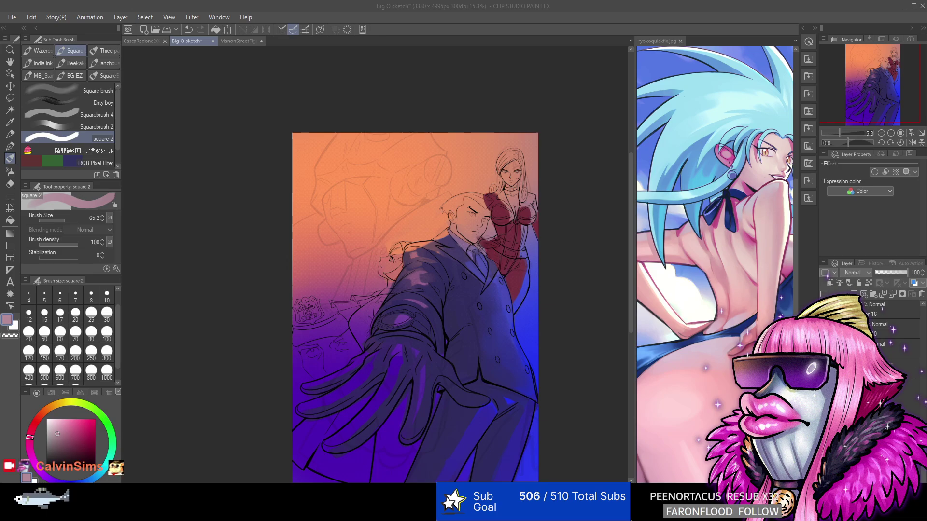
# Sample corset reds, pinks, salmon and skin tones, ending on the suit's dark blue-purple.
pyautogui.keyDown('alt'); pyautogui.click(517, 236); pyautogui.keyUp('alt')
pyautogui.keyDown('alt'); pyautogui.click(510, 212); pyautogui.keyUp('alt')
pyautogui.keyDown('alt'); pyautogui.click(504, 209); pyautogui.keyUp('alt')
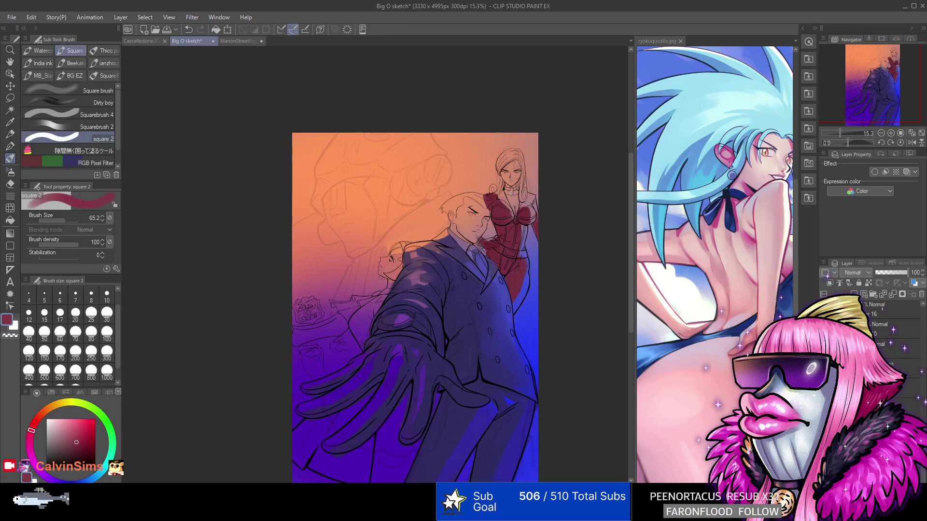
pyautogui.keyDown('alt'); pyautogui.click(535, 207); pyautogui.keyUp('alt')
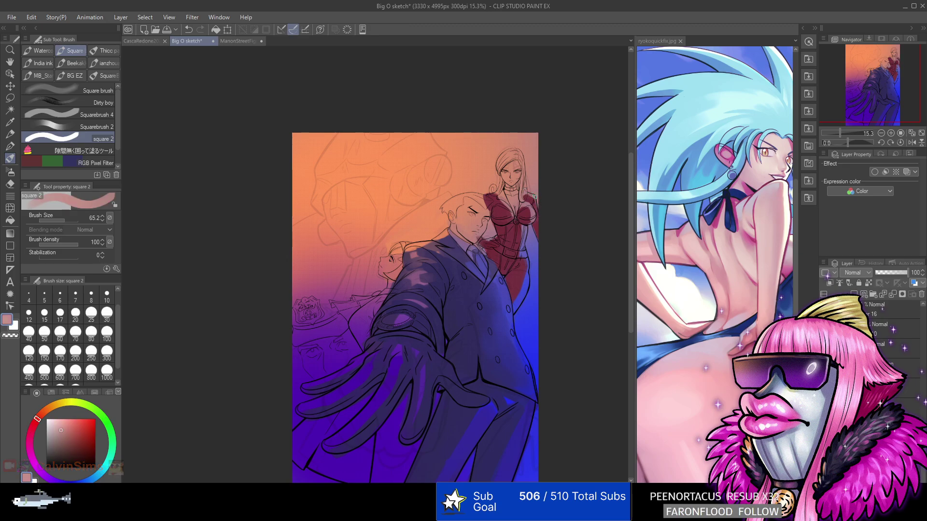
pyautogui.keyDown('alt'); pyautogui.click(485, 193); pyautogui.keyUp('alt')
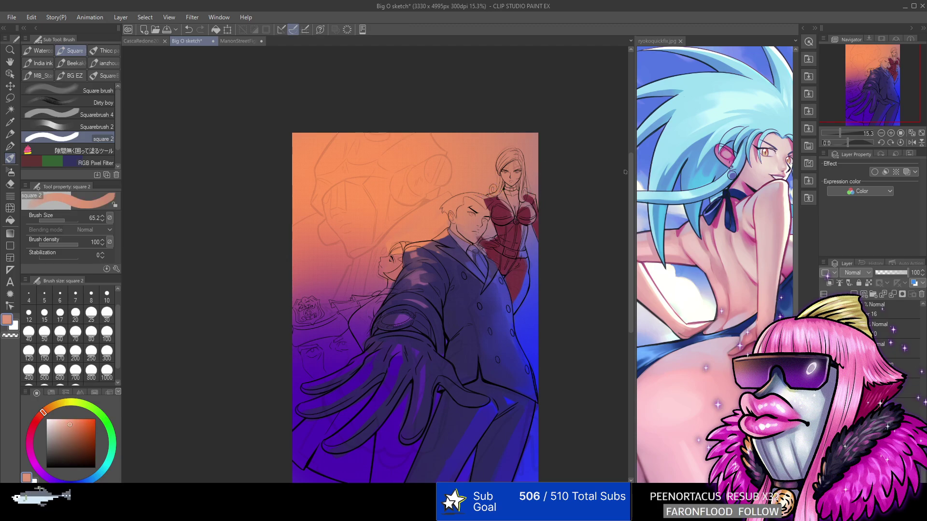
pyautogui.keyDown('alt'); pyautogui.click(514, 274); pyautogui.keyUp('alt')
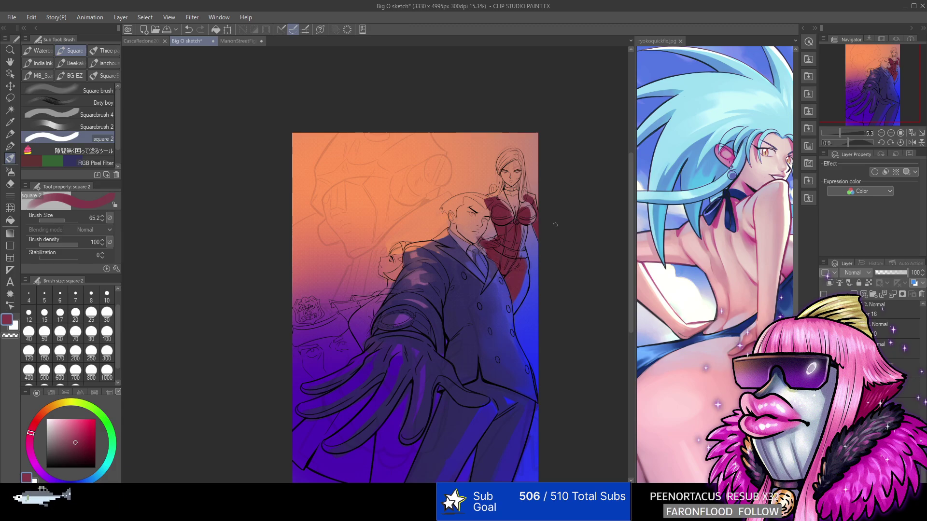
pyautogui.keyDown('alt'); pyautogui.click(475, 231); pyautogui.keyUp('alt')
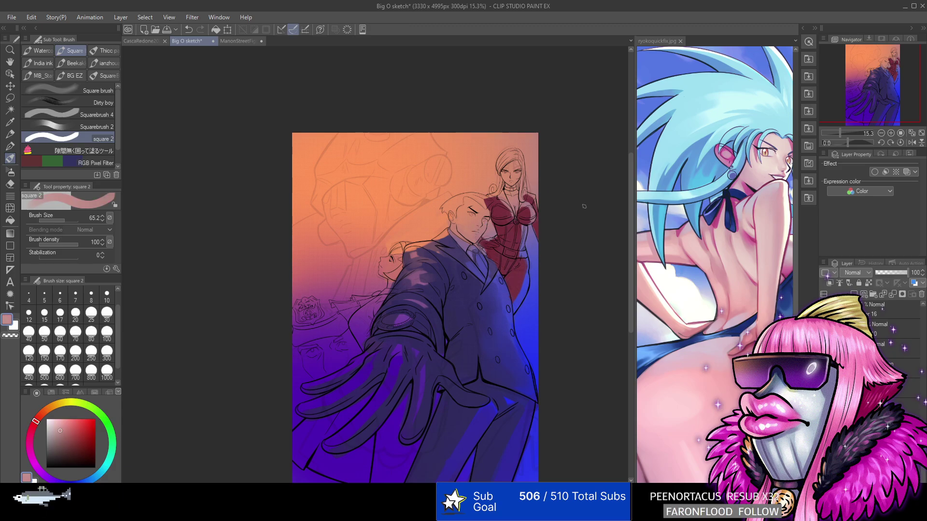
pyautogui.keyDown('alt'); pyautogui.click(442, 396); pyautogui.keyUp('alt')
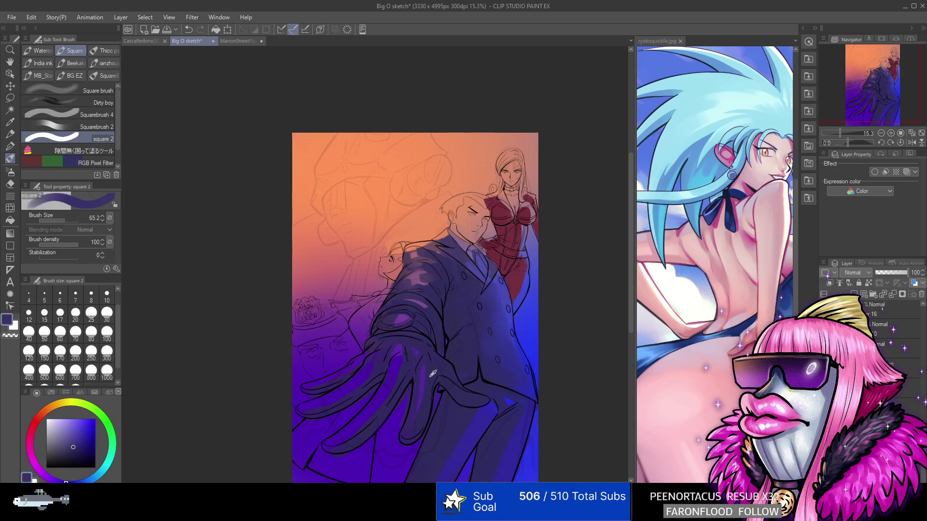
# Paint dark navy shadows along the glove's fingers and knuckle, darkening the fingertips.
pyautogui.keyDown('alt'); pyautogui.click(408, 394); pyautogui.keyUp('alt')
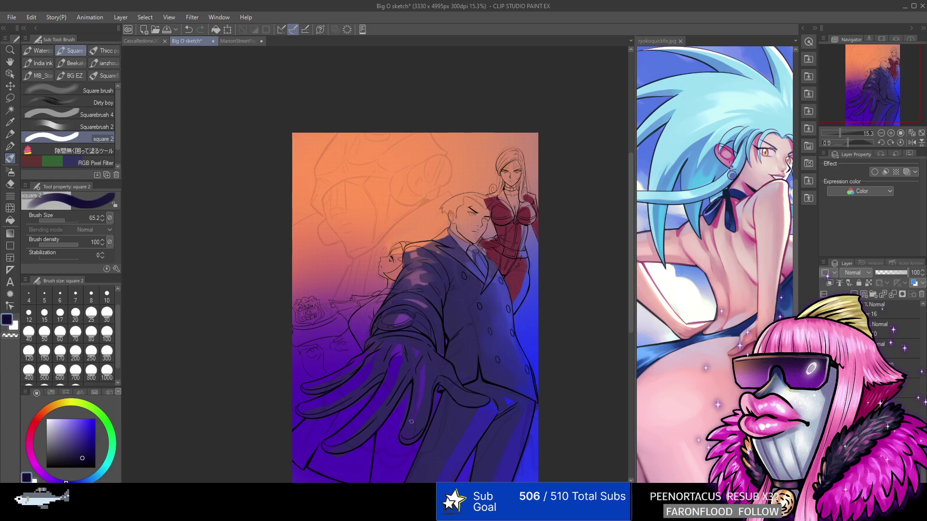
pyautogui.moveTo(411, 424); pyautogui.dragTo(425, 367)
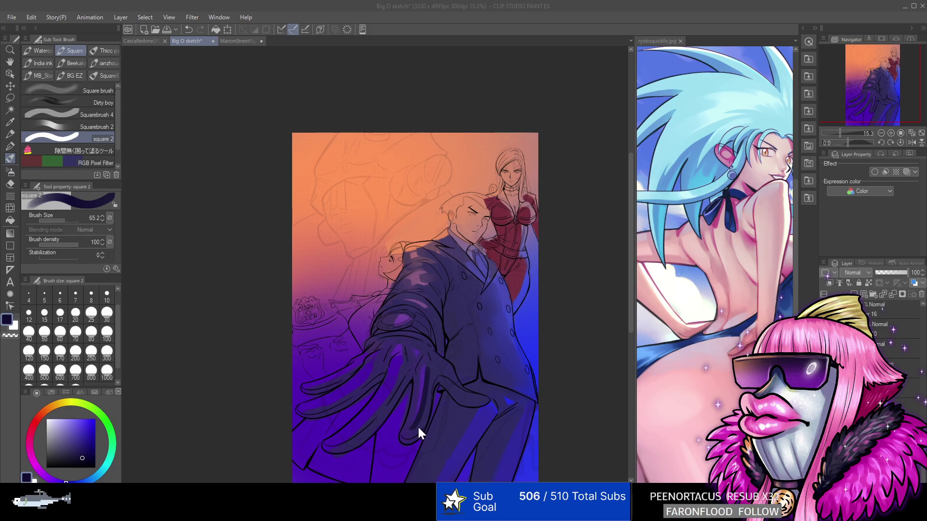
pyautogui.moveTo(416, 427)
pyautogui.mouseDown()
pyautogui.moveTo(431, 367)
pyautogui.moveTo(452, 373)
pyautogui.moveTo(439, 369)
pyautogui.mouseUp()
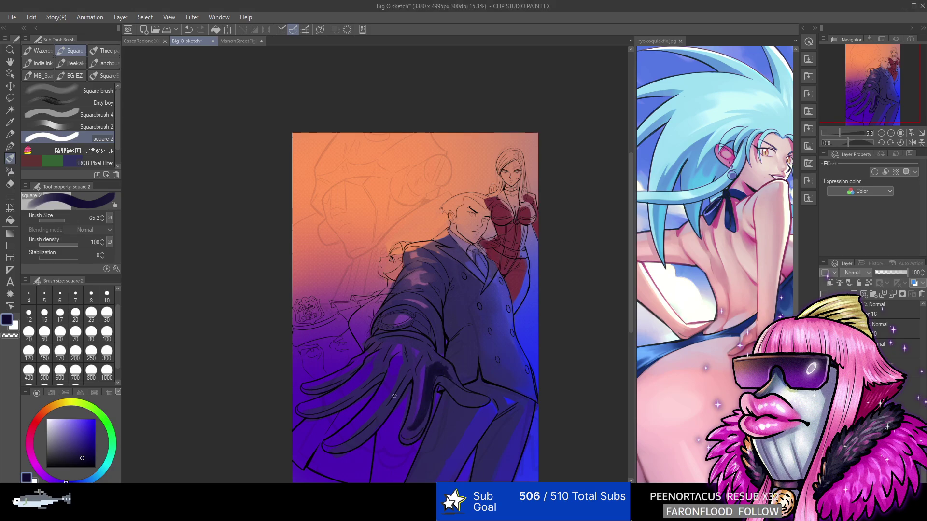
pyautogui.moveTo(344, 445)
pyautogui.mouseDown()
pyautogui.moveTo(403, 386)
pyautogui.moveTo(405, 368)
pyautogui.moveTo(358, 438)
pyautogui.moveTo(337, 448)
pyautogui.mouseUp()
pyautogui.moveTo(387, 412); pyautogui.dragTo(393, 403)
pyautogui.moveTo(313, 413)
pyautogui.mouseDown()
pyautogui.moveTo(377, 371)
pyautogui.moveTo(389, 351)
pyautogui.moveTo(386, 359)
pyautogui.mouseUp()
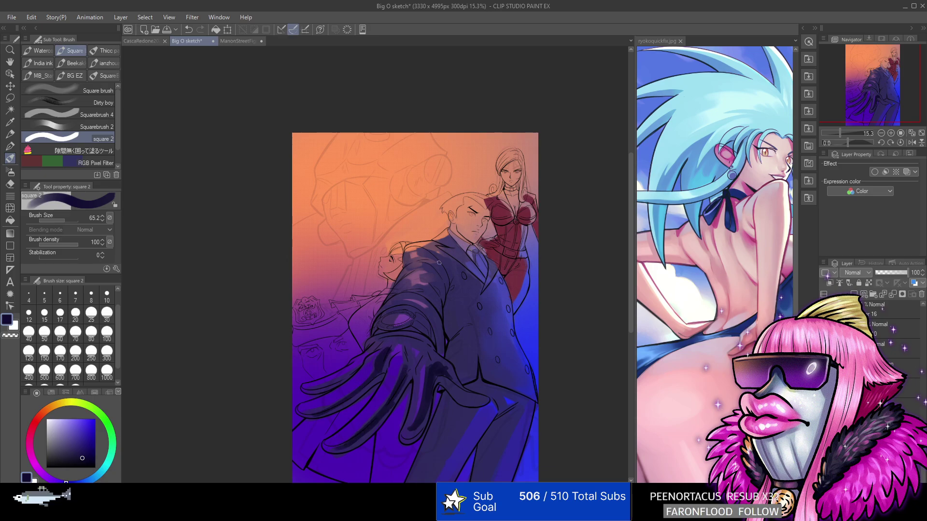
pyautogui.moveTo(314, 391)
pyautogui.mouseDown()
pyautogui.moveTo(391, 338)
pyautogui.moveTo(402, 348)
pyautogui.moveTo(409, 339)
pyautogui.moveTo(418, 360)
pyautogui.moveTo(420, 338)
pyautogui.moveTo(372, 345)
pyautogui.mouseUp()
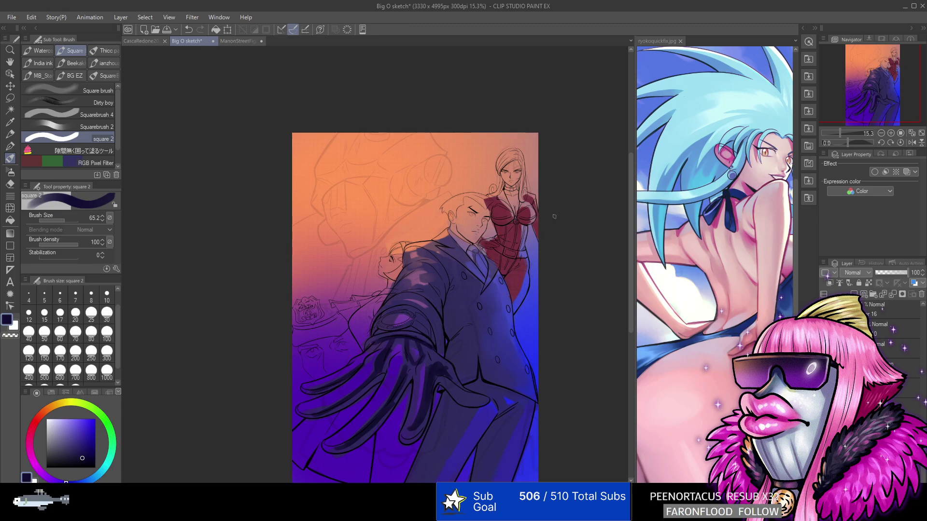
pyautogui.moveTo(438, 381); pyautogui.dragTo(457, 389)
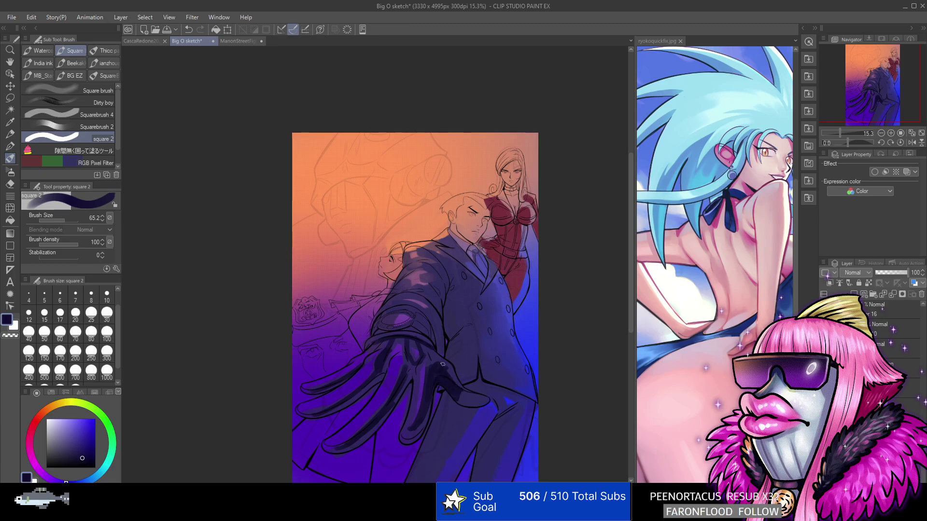
# Shade the glove and forearm further in navy, undoing and repainting the finger shadow.
pyautogui.keyDown('alt'); pyautogui.click(456, 386); pyautogui.keyUp('alt')
pyautogui.keyDown('alt'); pyautogui.click(435, 367); pyautogui.keyUp('alt')
pyautogui.moveTo(445, 378); pyautogui.dragTo(426, 346)
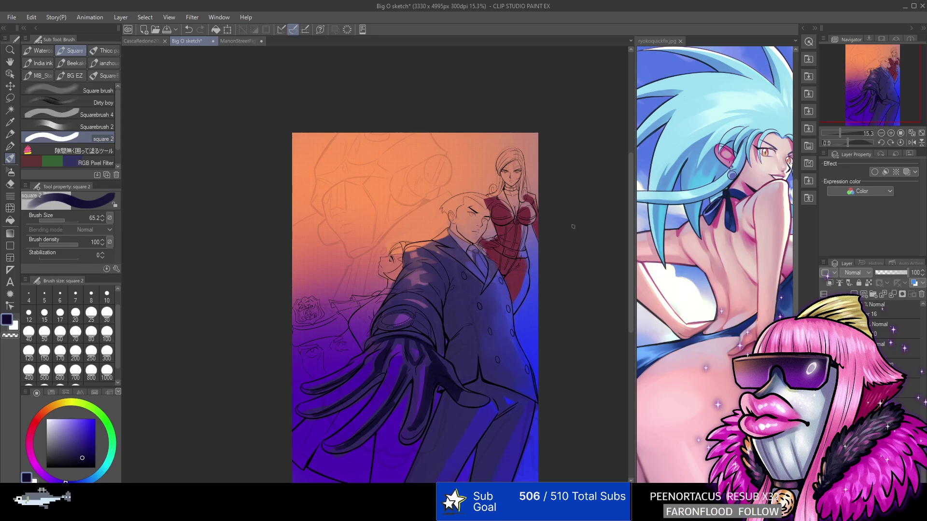
pyautogui.keyDown('alt'); pyautogui.click(405, 435); pyautogui.keyUp('alt')
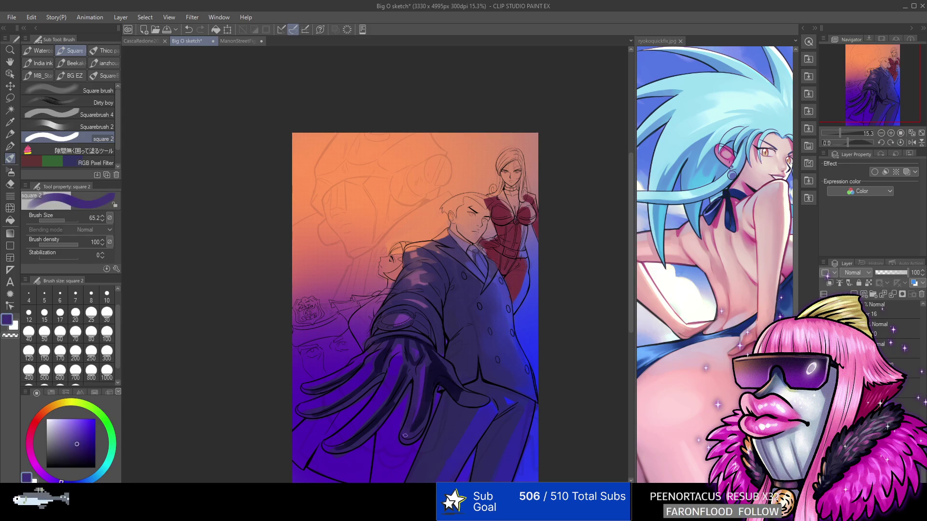
pyautogui.keyDown('alt'); pyautogui.click(446, 366); pyautogui.keyUp('alt')
pyautogui.moveTo(430, 403); pyautogui.dragTo(411, 436)
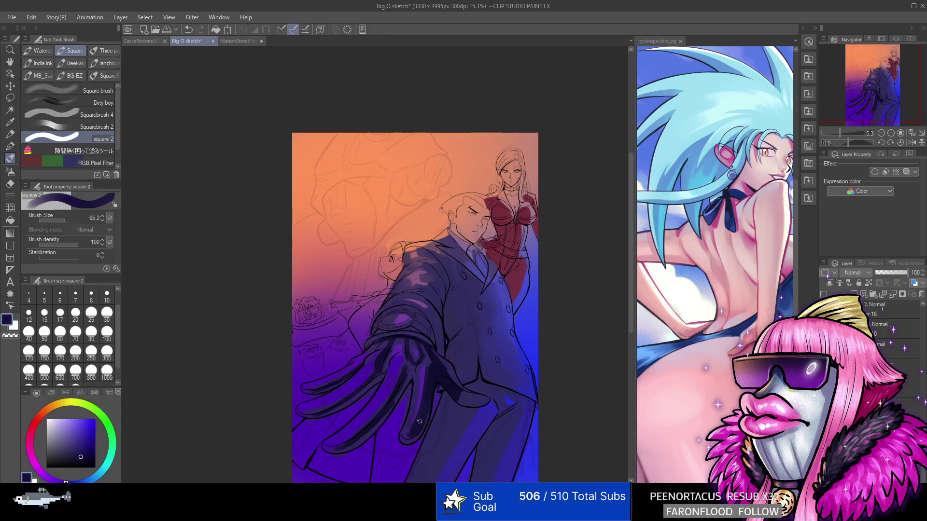
pyautogui.keyDown('alt'); pyautogui.click(422, 372); pyautogui.keyUp('alt')
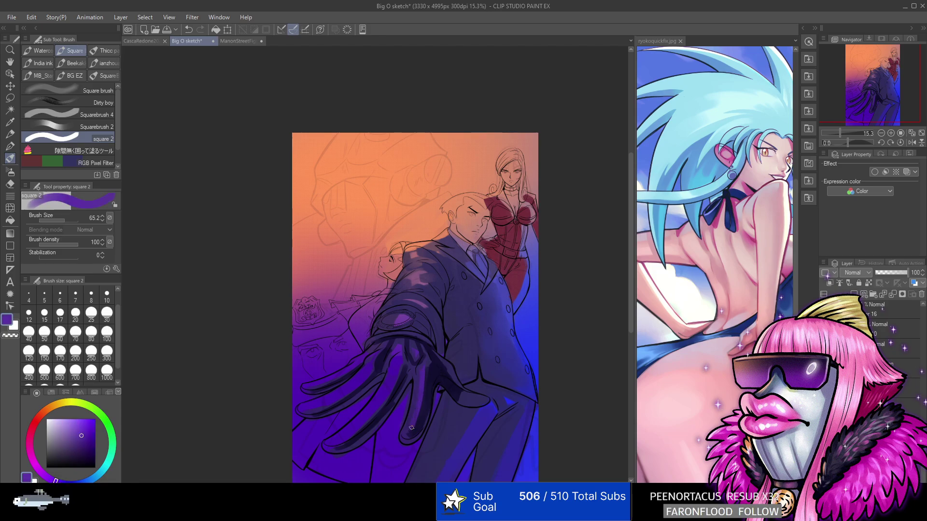
pyautogui.keyDown('alt'); pyautogui.click(403, 371); pyautogui.keyUp('alt')
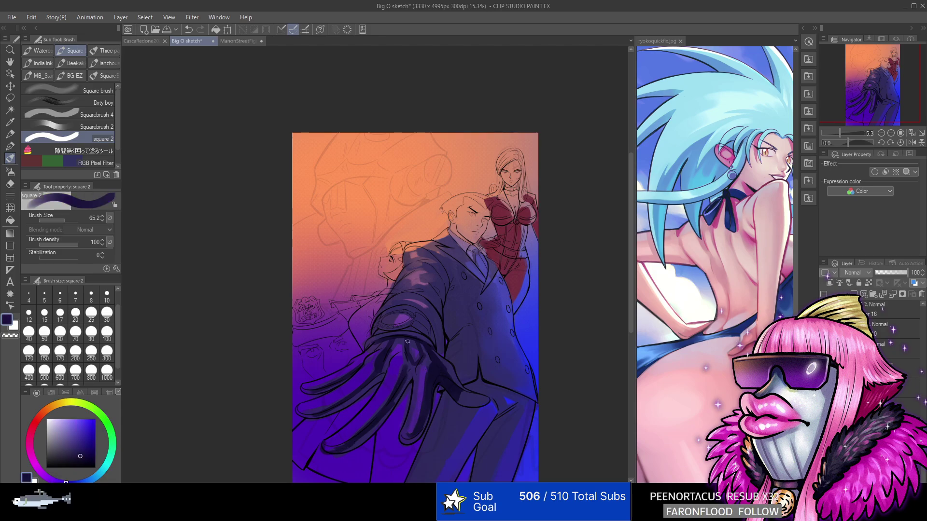
pyautogui.click(192, 31)
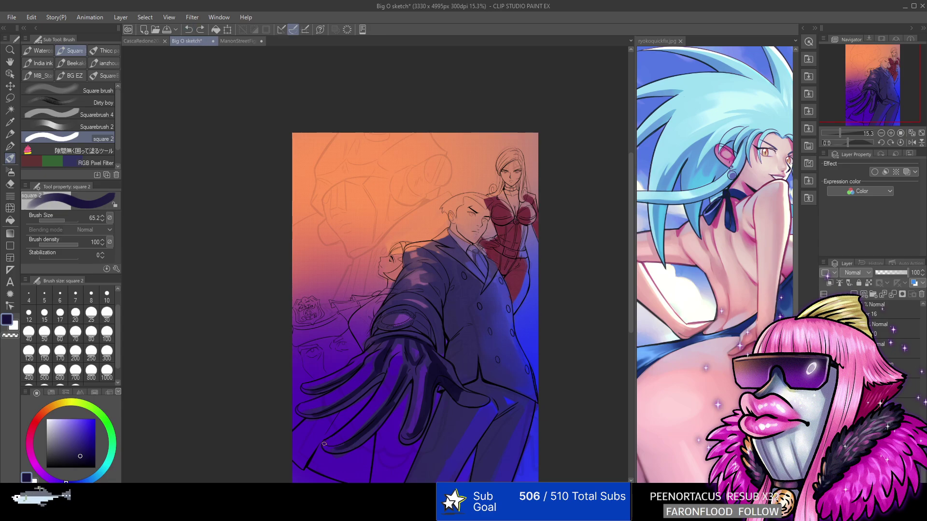
pyautogui.moveTo(323, 444)
pyautogui.mouseDown()
pyautogui.moveTo(337, 449)
pyautogui.moveTo(377, 390)
pyautogui.mouseUp()
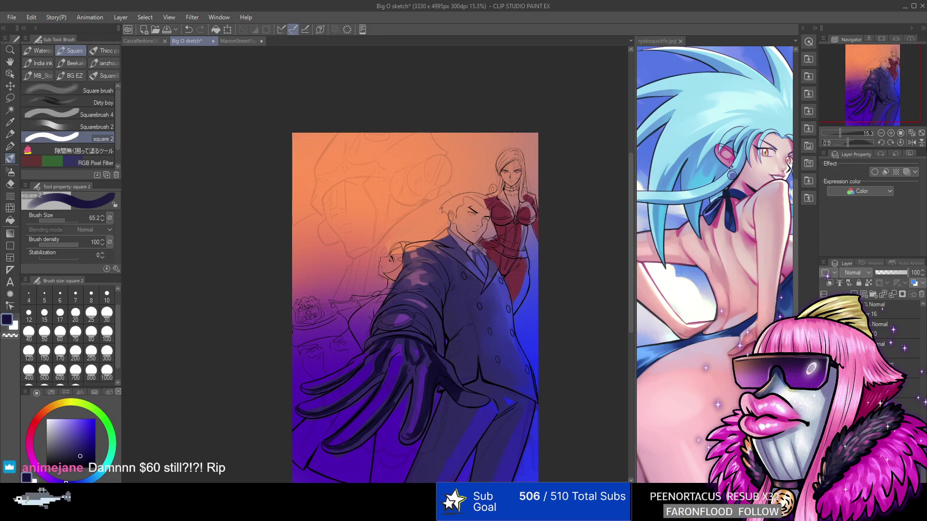
# Sample several purples, magentas and a darker navy from the suit and trousers.
pyautogui.keyDown('alt'); pyautogui.click(424, 293); pyautogui.keyUp('alt')
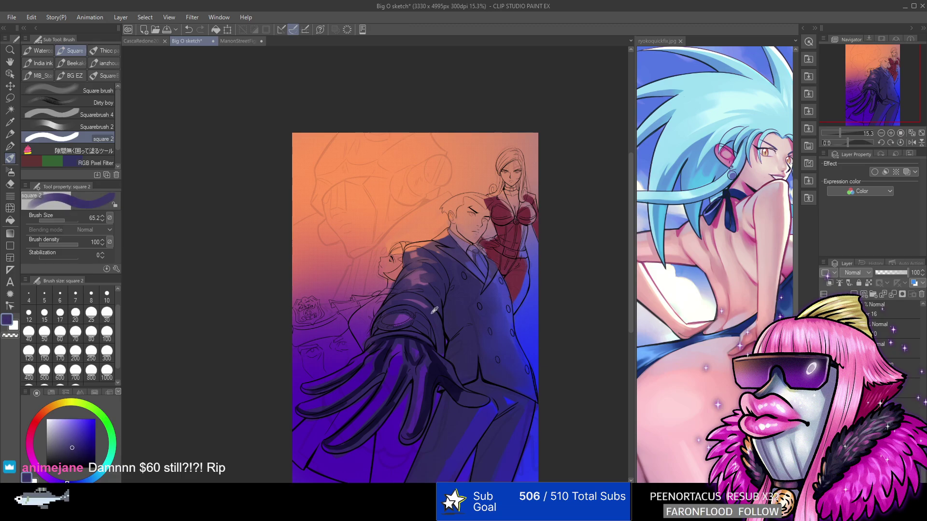
pyautogui.keyDown('alt'); pyautogui.click(412, 290); pyautogui.keyUp('alt')
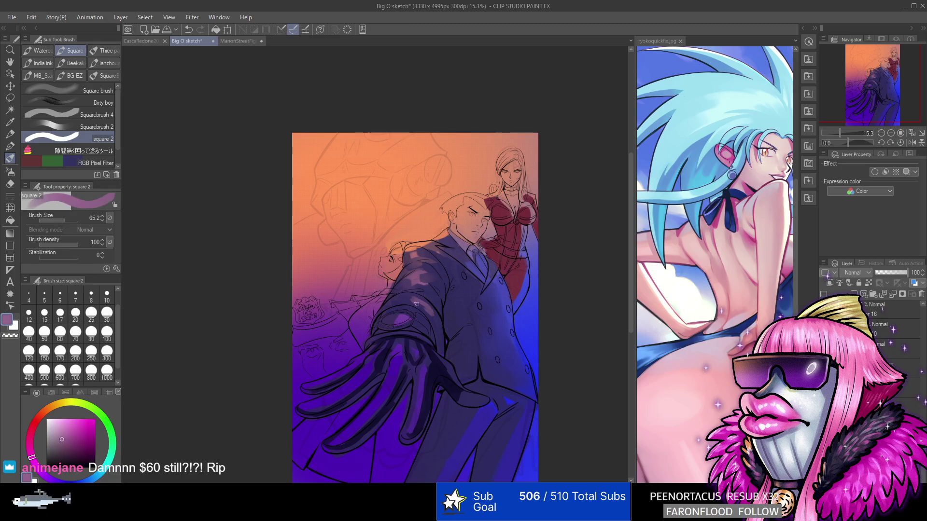
pyautogui.keyDown('alt'); pyautogui.click(408, 295); pyautogui.keyUp('alt')
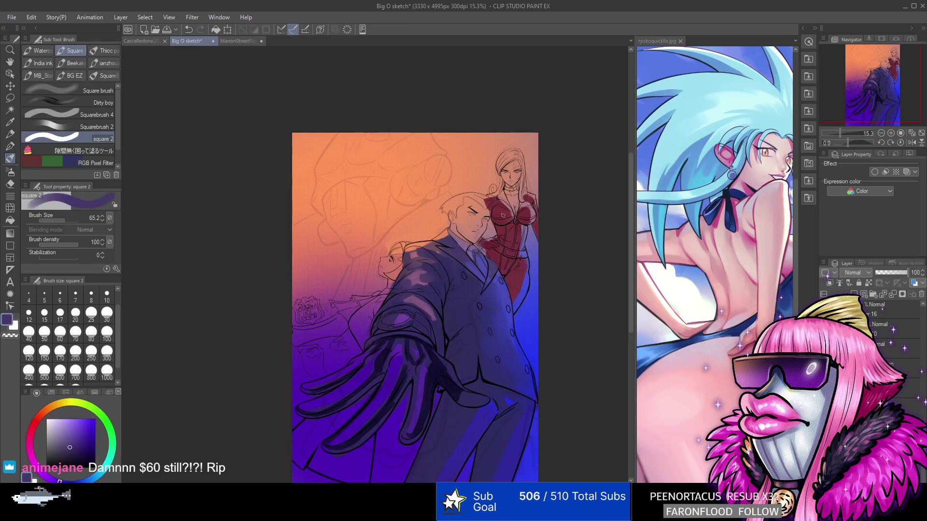
pyautogui.keyDown('alt'); pyautogui.click(393, 277); pyautogui.keyUp('alt')
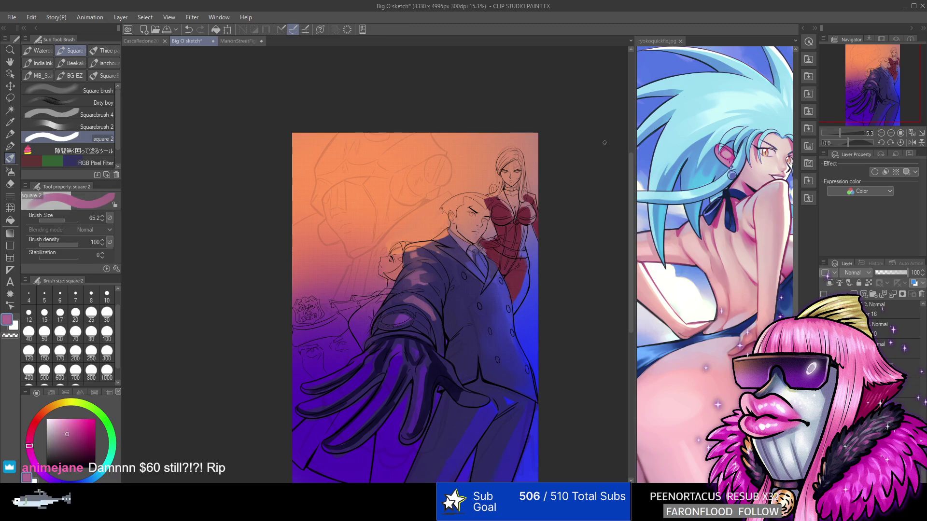
pyautogui.keyDown('alt'); pyautogui.click(467, 419); pyautogui.keyUp('alt')
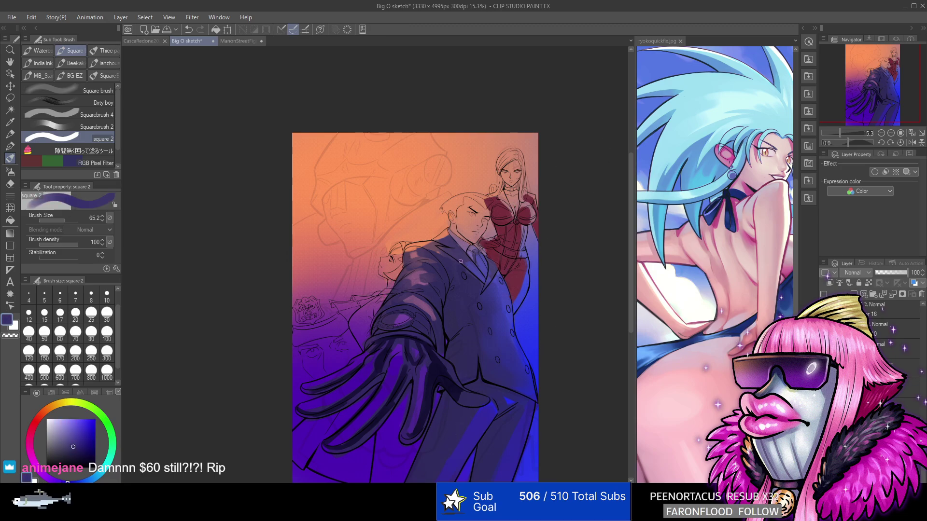
pyautogui.keyDown('alt'); pyautogui.click(450, 263); pyautogui.keyUp('alt')
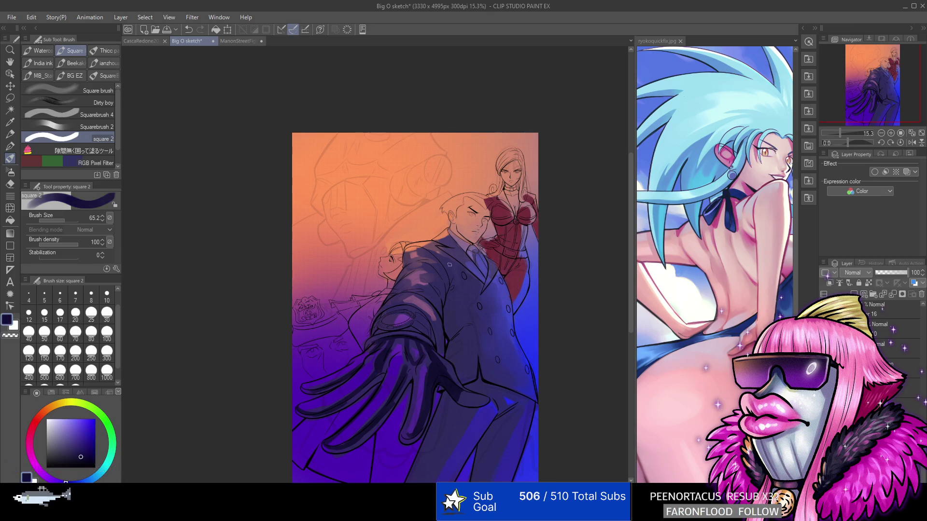
# Shade the lower edge of the lapel, redoing the stroke once after an undo.
pyautogui.moveTo(446, 256); pyautogui.dragTo(485, 289)
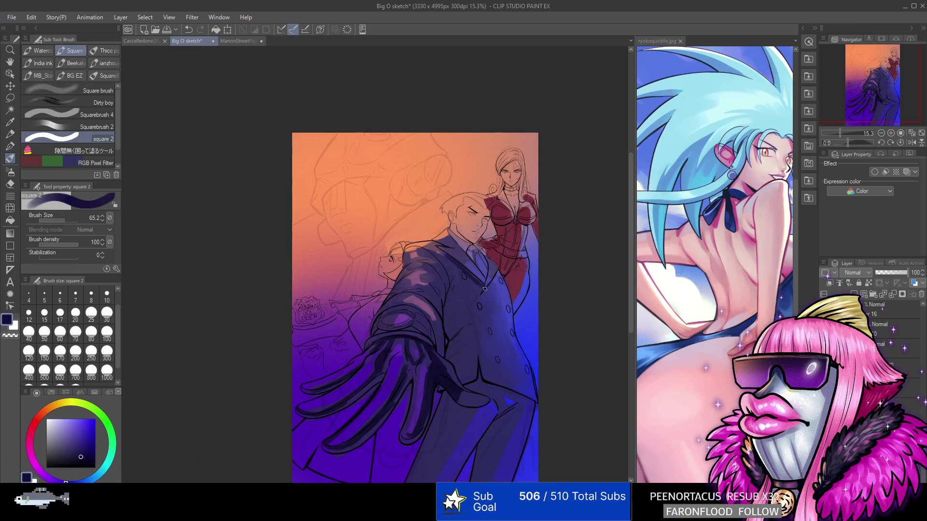
pyautogui.click(192, 31)
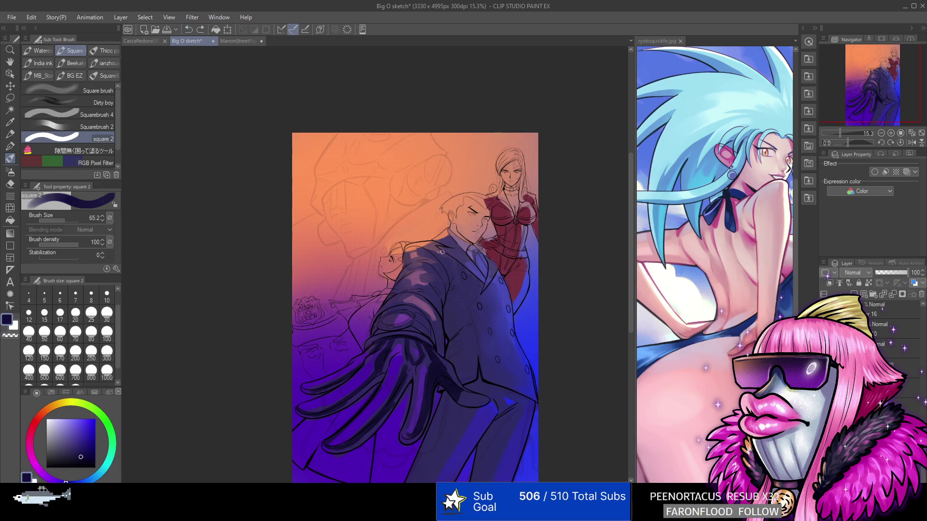
pyautogui.moveTo(443, 251); pyautogui.dragTo(477, 278)
pyautogui.keyDown('alt'); pyautogui.click(447, 265); pyautogui.keyUp('alt')
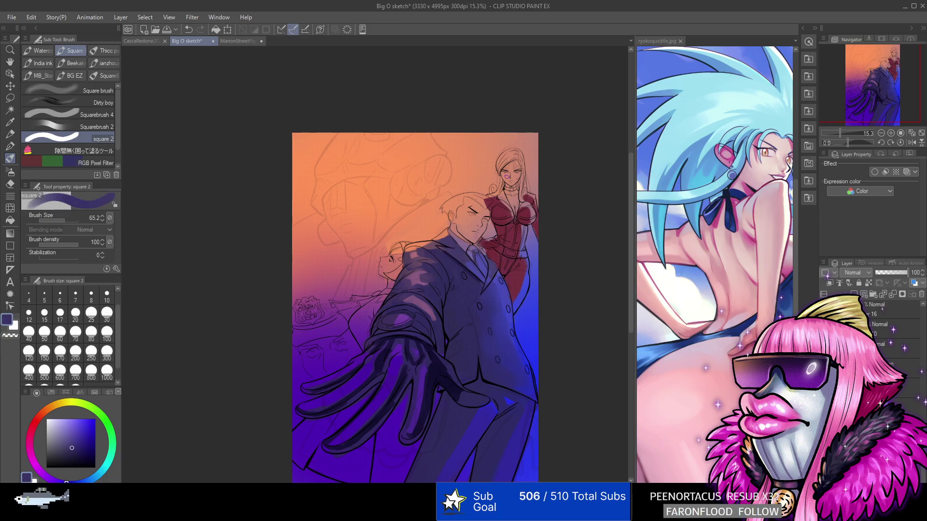
# Choose a darker navy drawing colour and set the brush size to 31.3.
pyautogui.keyDown('alt'); pyautogui.click(437, 364); pyautogui.keyUp('alt')
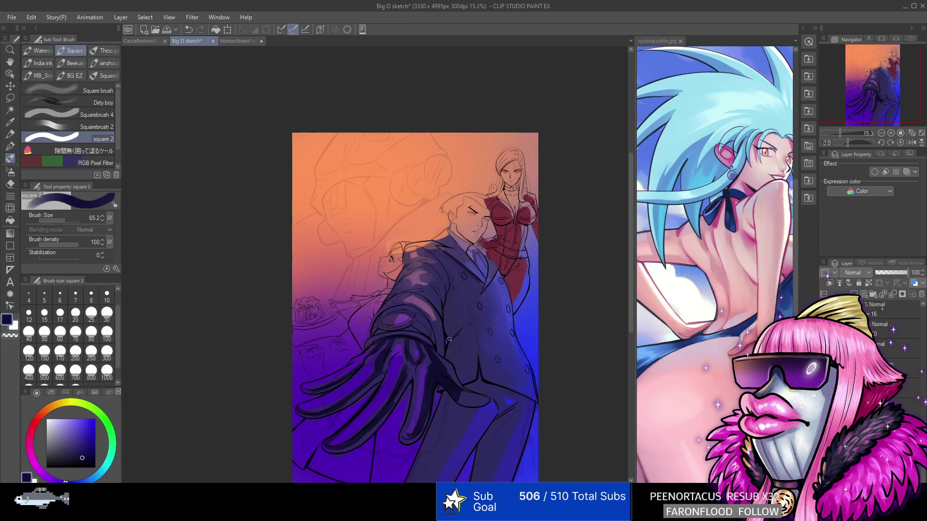
pyautogui.keyDown('alt'); pyautogui.click(469, 319); pyautogui.keyUp('alt')
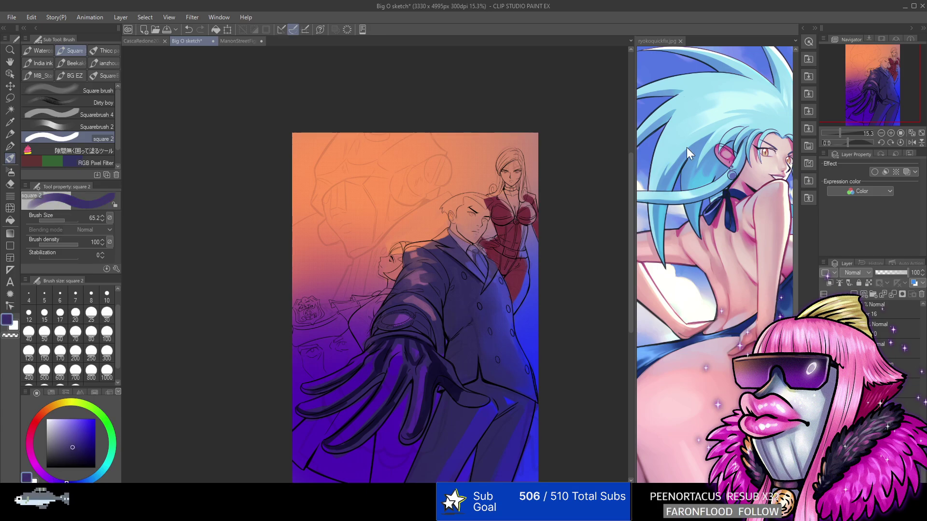
pyautogui.click(44, 313)
pyautogui.keyDown('alt'); pyautogui.click(443, 368); pyautogui.keyUp('alt')
pyautogui.click(62, 222)
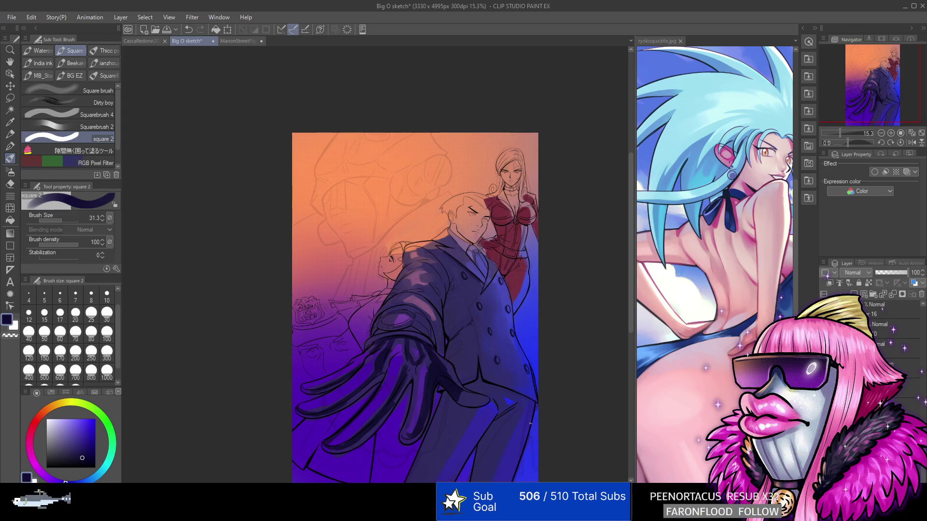
# Sample the glove's dark colour and paint two navy strokes along the finger into the palm.
pyautogui.keyDown('alt'); pyautogui.click(381, 367); pyautogui.keyUp('alt')
pyautogui.moveTo(301, 405); pyautogui.dragTo(365, 365)
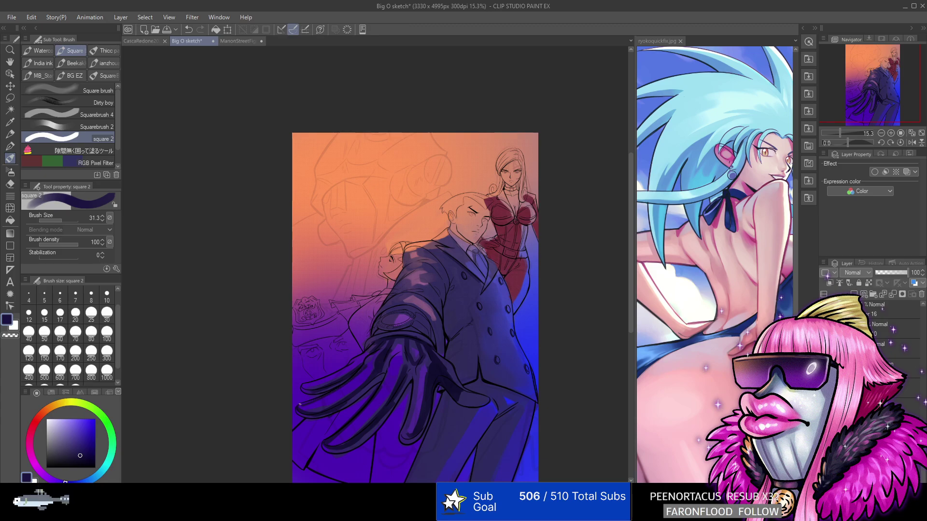
pyautogui.moveTo(335, 439); pyautogui.dragTo(401, 352)
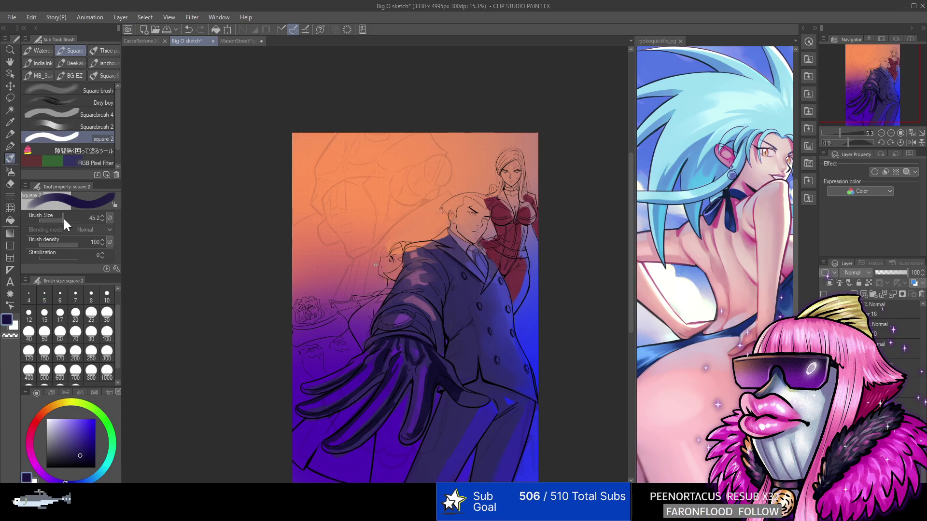
# Add short dark navy strokes along the glove's right edge.
pyautogui.moveTo(459, 387)
pyautogui.mouseDown()
pyautogui.moveTo(487, 401)
pyautogui.moveTo(458, 405)
pyautogui.moveTo(441, 360)
pyautogui.mouseUp()
pyautogui.keyDown('alt'); pyautogui.click(457, 409); pyautogui.keyUp('alt')
pyautogui.keyDown('alt'); pyautogui.click(452, 382); pyautogui.keyUp('alt')
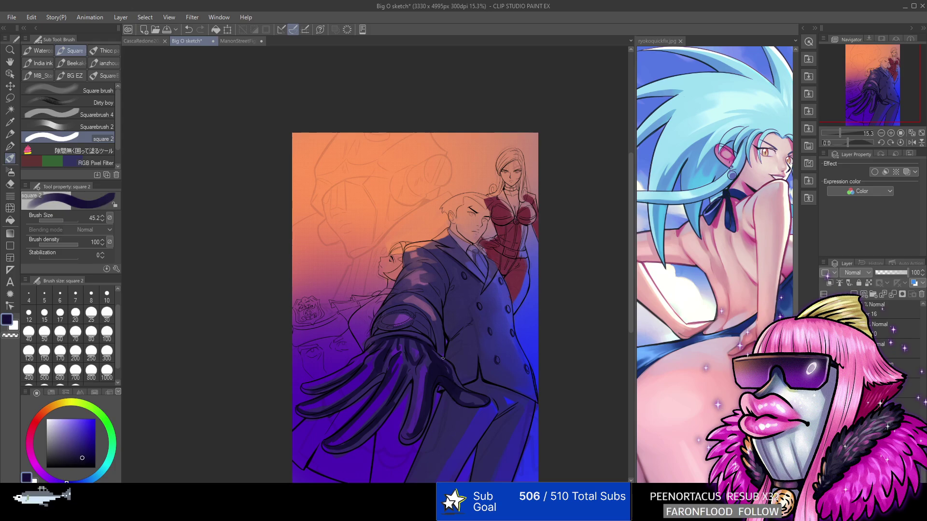
# Brighten the glove cuff with a sampled violet, then darken it with navy.
pyautogui.keyDown('alt'); pyautogui.click(418, 342); pyautogui.keyUp('alt')
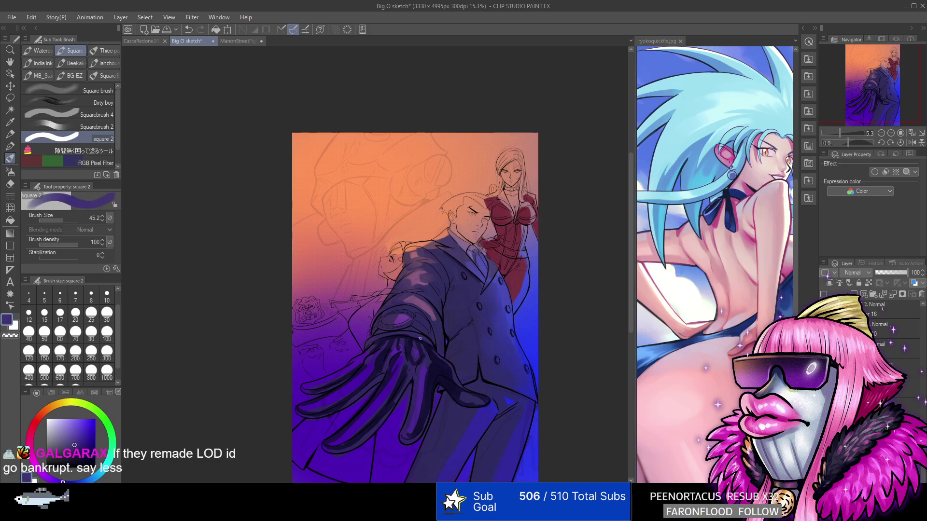
pyautogui.keyDown('alt'); pyautogui.click(419, 338); pyautogui.keyUp('alt')
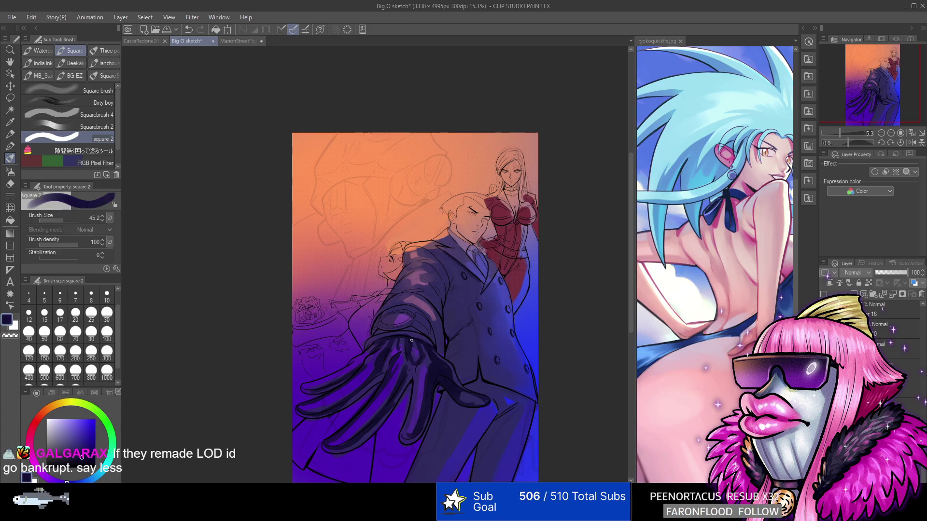
pyautogui.keyDown('alt'); pyautogui.click(427, 373); pyautogui.keyUp('alt')
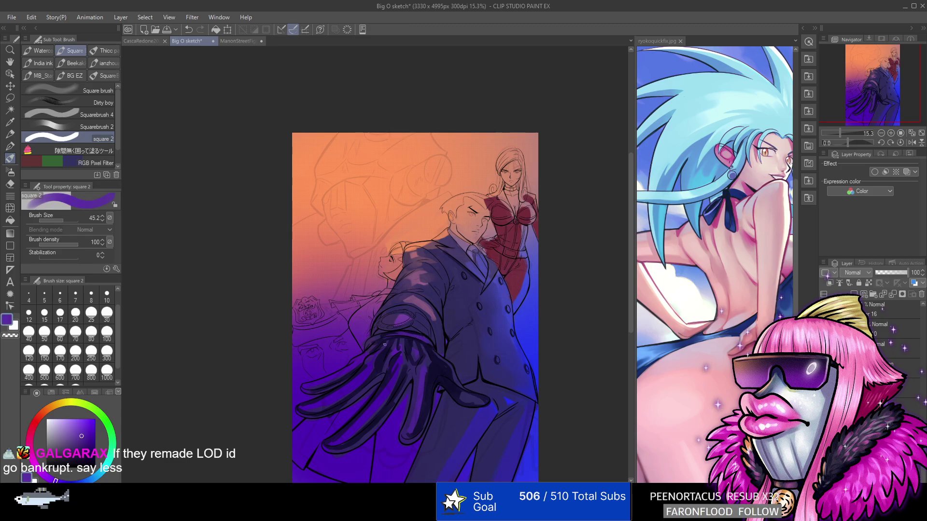
pyautogui.keyDown('alt'); pyautogui.click(404, 333); pyautogui.keyUp('alt')
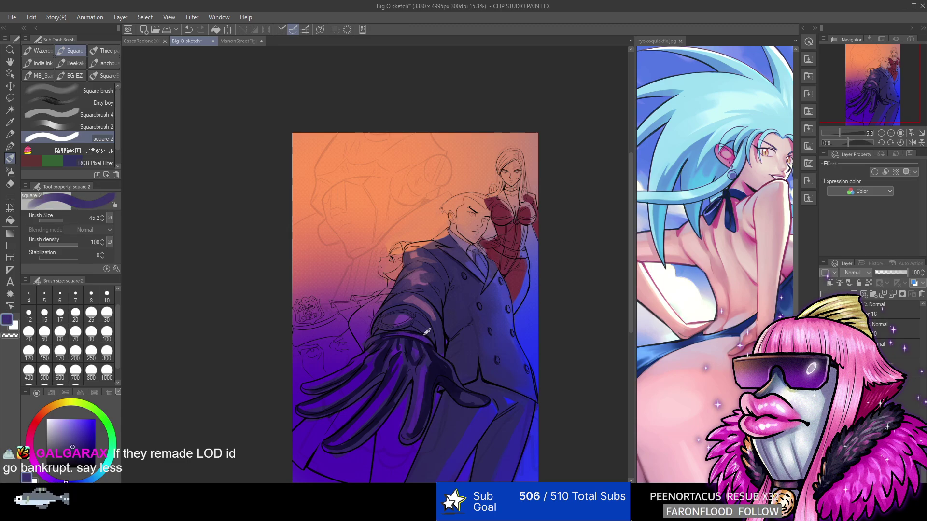
pyautogui.keyDown('alt'); pyautogui.click(424, 334); pyautogui.keyUp('alt')
pyautogui.moveTo(421, 334); pyautogui.dragTo(384, 333)
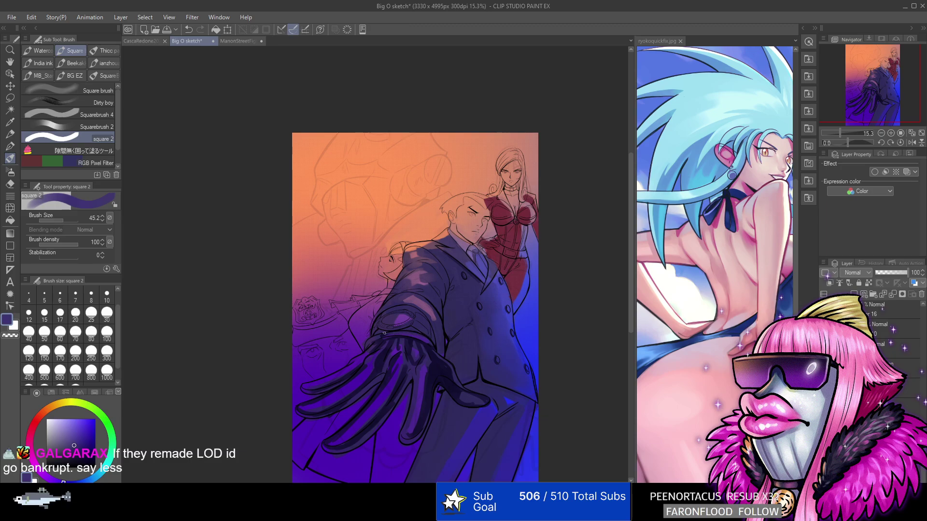
pyautogui.keyDown('alt'); pyautogui.click(434, 350); pyautogui.keyUp('alt')
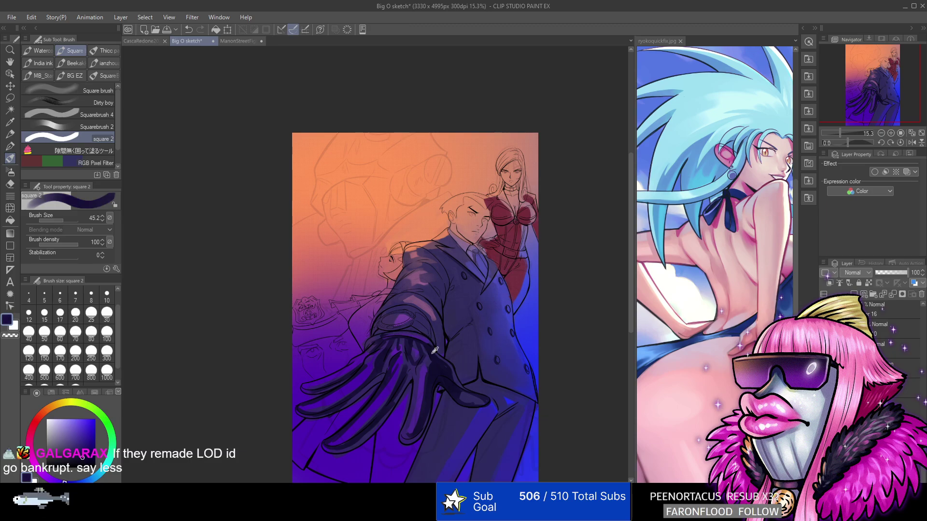
pyautogui.moveTo(376, 338); pyautogui.dragTo(427, 343)
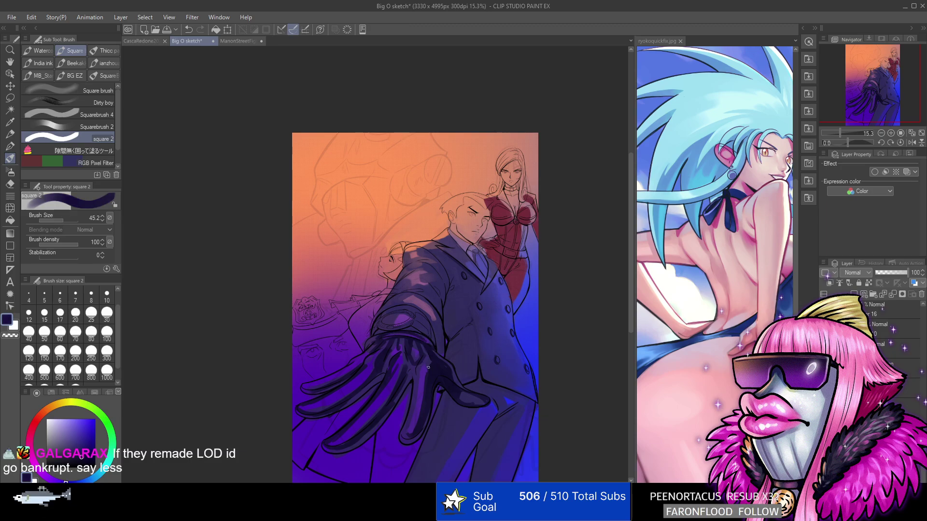
# Compare purple and navy tones around the glove, then darken the cuff with dark navy.
pyautogui.keyDown('alt'); pyautogui.click(367, 345); pyautogui.keyUp('alt')
pyautogui.keyDown('alt'); pyautogui.click(373, 340); pyautogui.keyUp('alt')
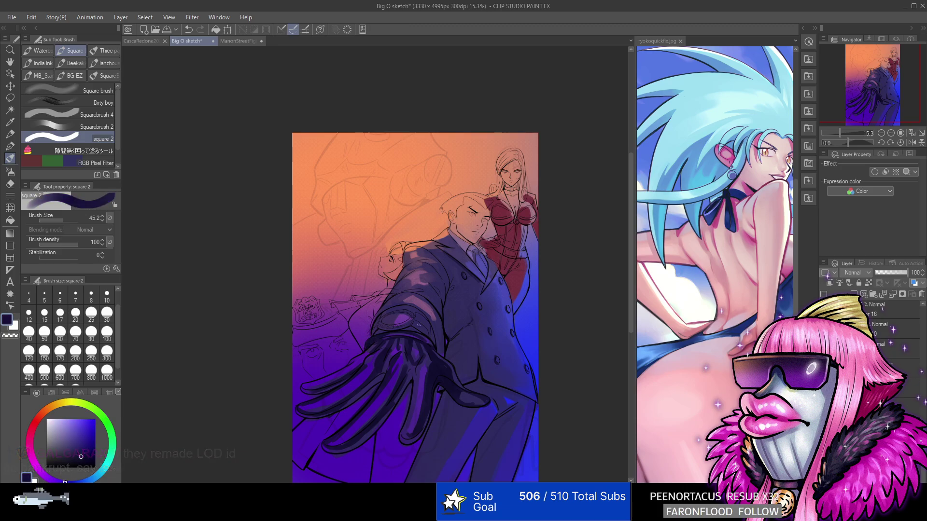
pyautogui.keyDown('alt'); pyautogui.click(389, 339); pyautogui.keyUp('alt')
pyautogui.keyDown('alt'); pyautogui.click(382, 341); pyautogui.keyUp('alt')
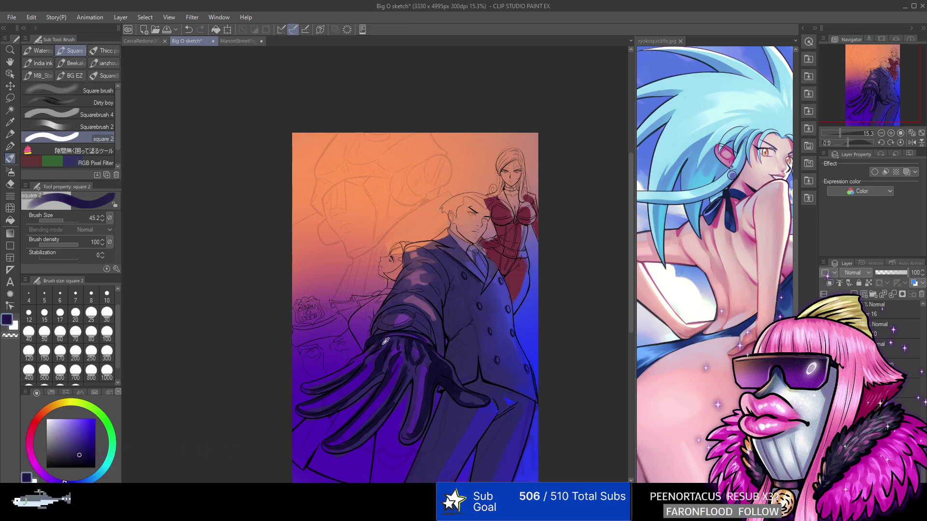
pyautogui.keyDown('alt'); pyautogui.click(375, 355); pyautogui.keyUp('alt')
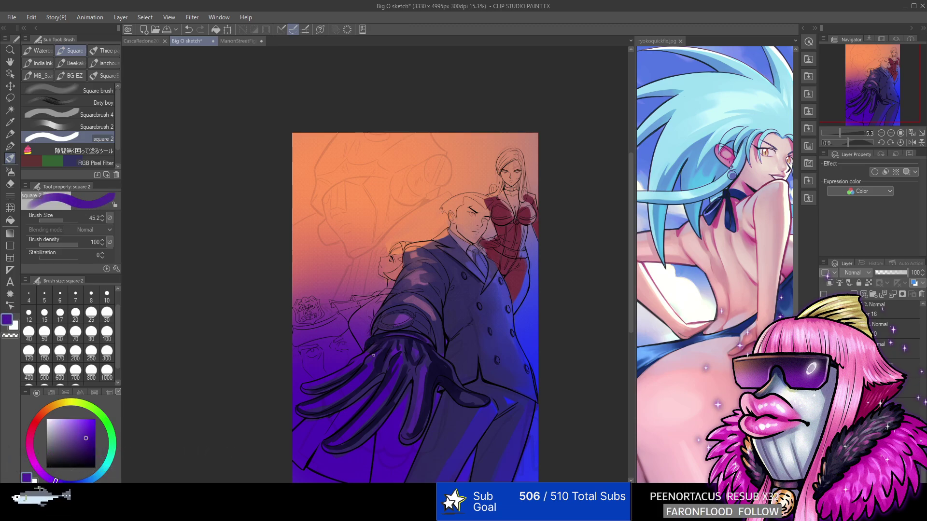
pyautogui.keyDown('alt'); pyautogui.click(384, 348); pyautogui.keyUp('alt')
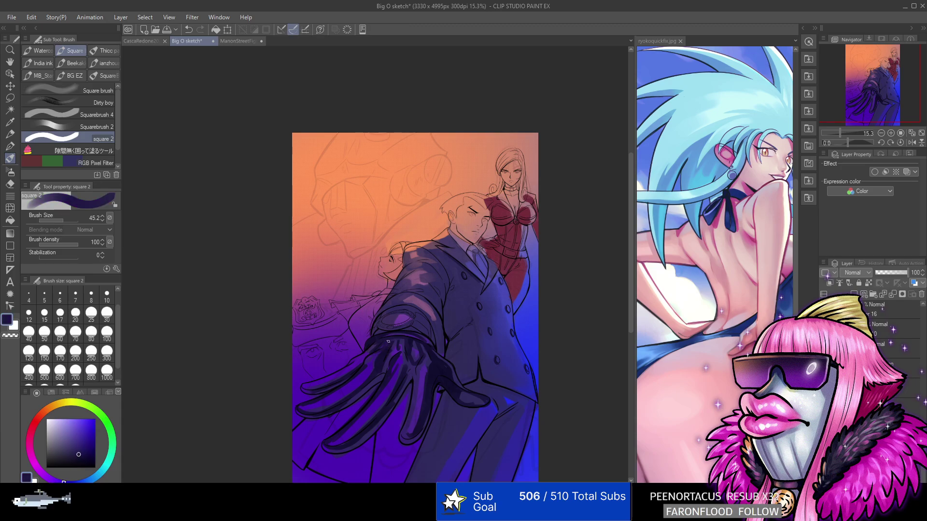
pyautogui.keyDown('alt'); pyautogui.click(370, 353); pyautogui.keyUp('alt')
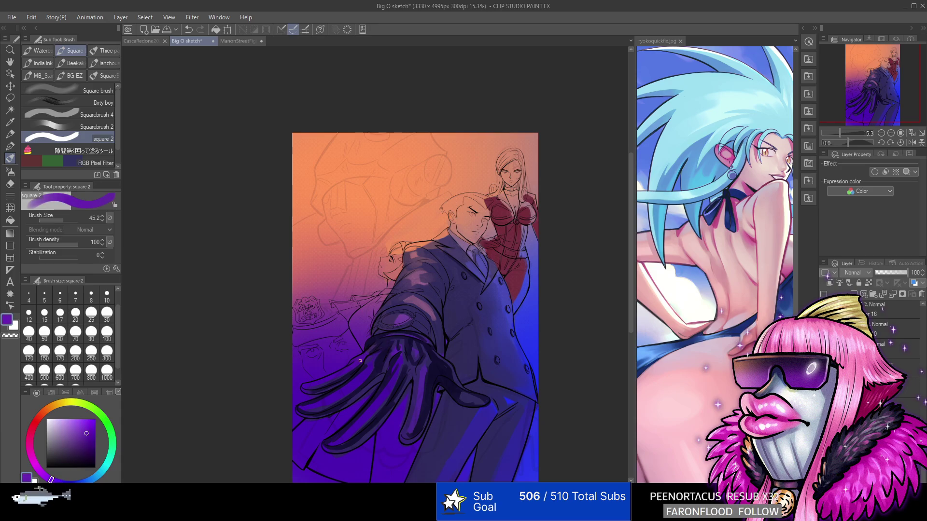
pyautogui.keyDown('alt'); pyautogui.click(382, 351); pyautogui.keyUp('alt')
pyautogui.keyDown('alt'); pyautogui.click(378, 352); pyautogui.keyUp('alt')
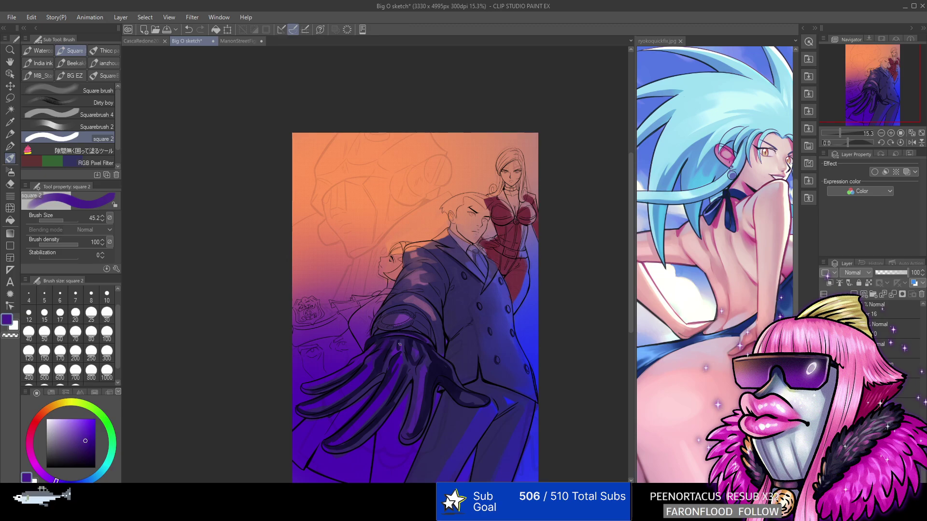
pyautogui.keyDown('alt'); pyautogui.click(373, 365); pyautogui.keyUp('alt')
pyautogui.keyDown('alt'); pyautogui.click(371, 367); pyautogui.keyUp('alt')
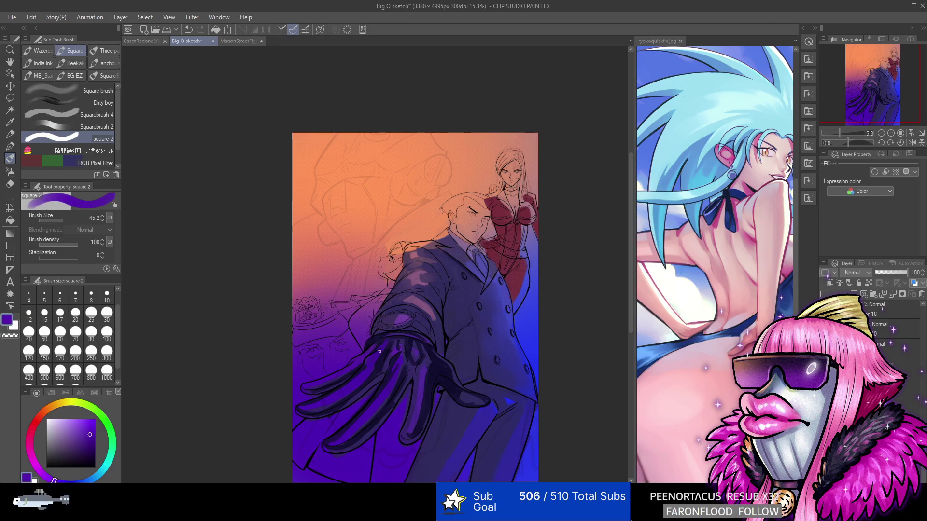
pyautogui.keyDown('alt'); pyautogui.click(395, 354); pyautogui.keyUp('alt')
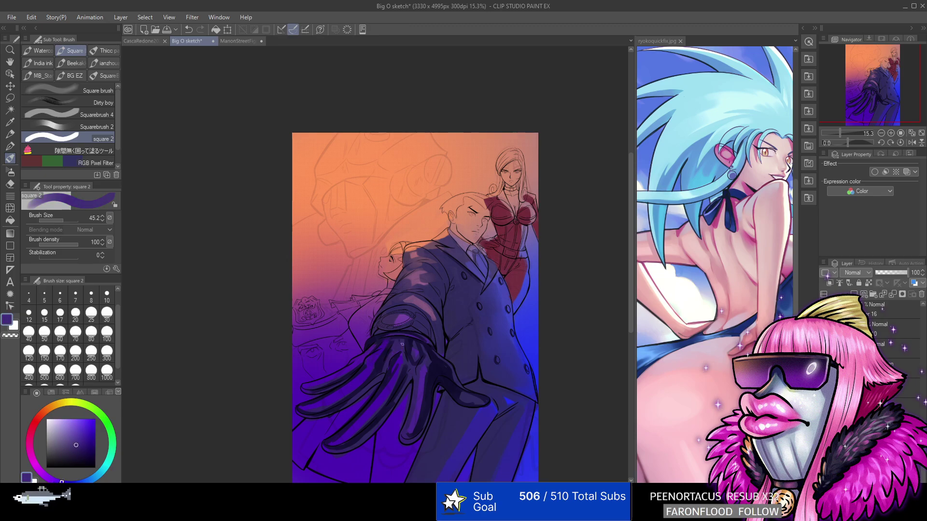
pyautogui.keyDown('alt'); pyautogui.click(402, 363); pyautogui.keyUp('alt')
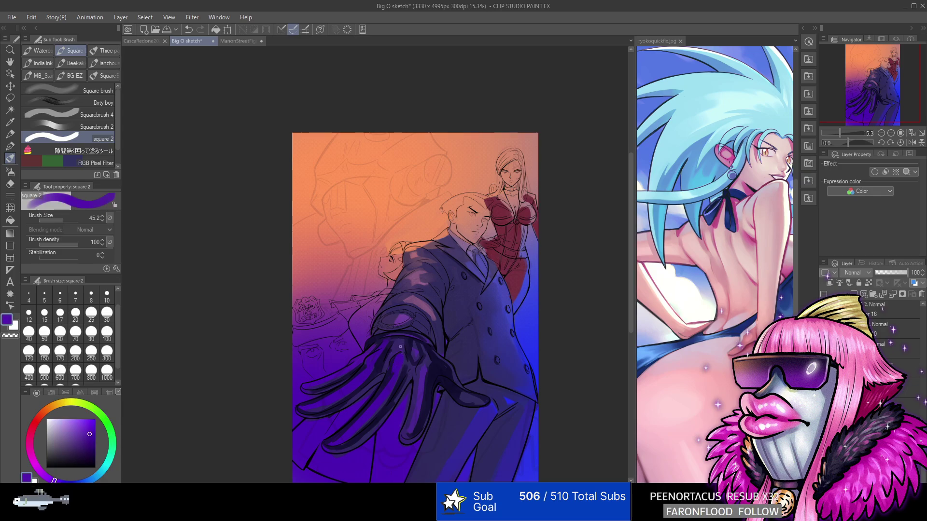
pyautogui.keyDown('alt'); pyautogui.click(381, 338); pyautogui.keyUp('alt')
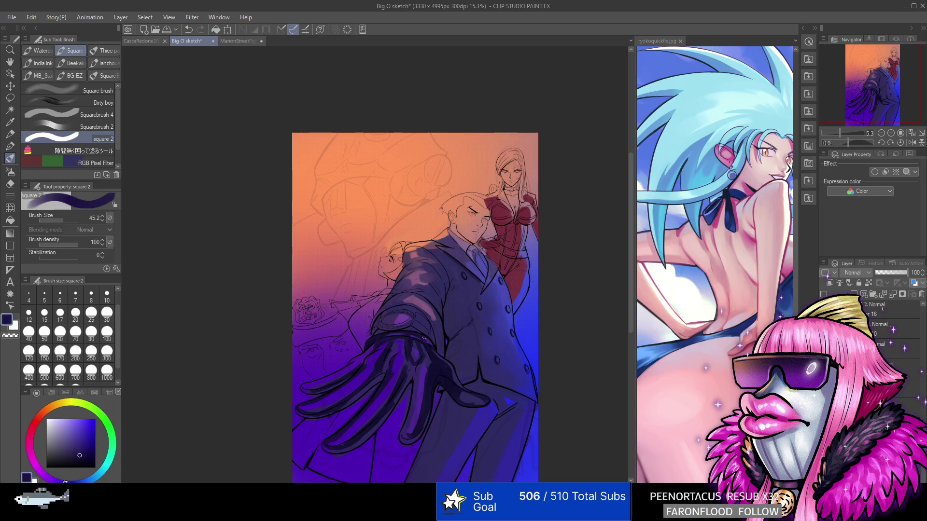
pyautogui.keyDown('alt'); pyautogui.click(403, 357); pyautogui.keyUp('alt')
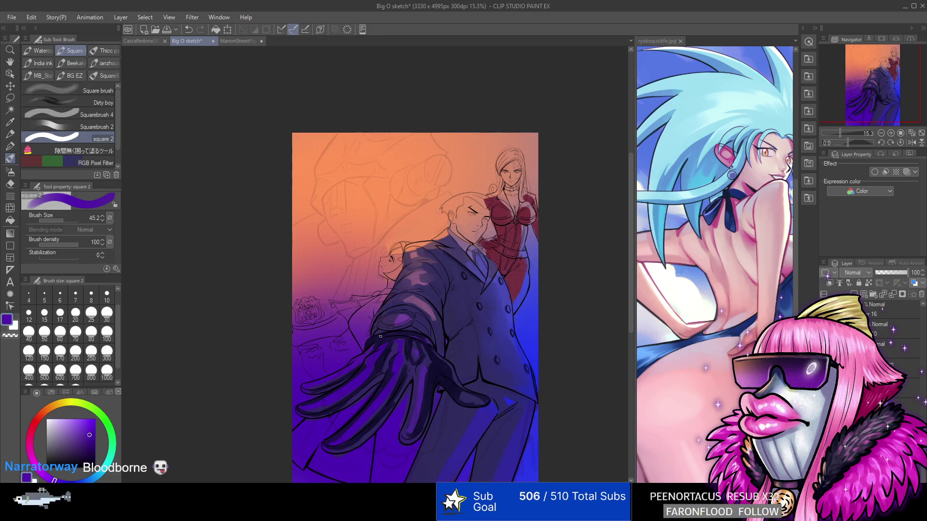
pyautogui.keyDown('alt'); pyautogui.click(425, 331); pyautogui.keyUp('alt')
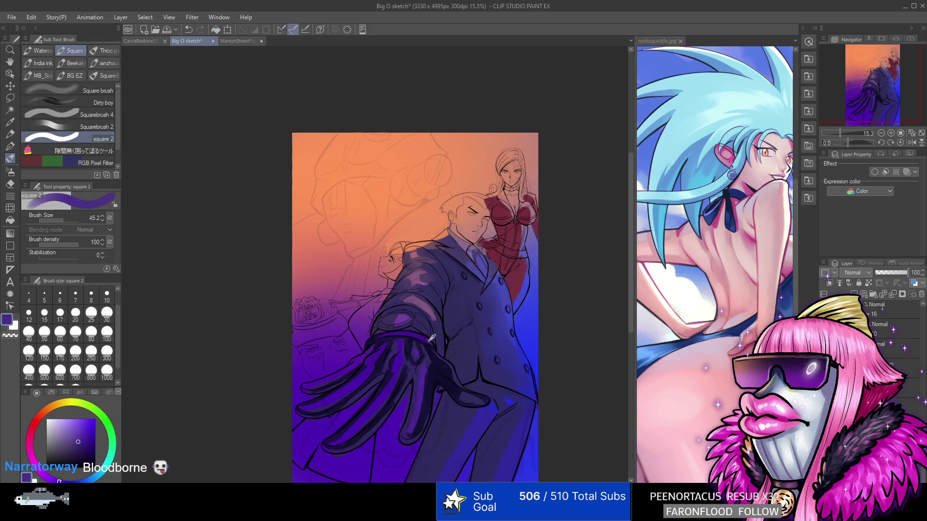
pyautogui.keyDown('alt'); pyautogui.click(431, 339); pyautogui.keyUp('alt')
pyautogui.keyDown('alt'); pyautogui.click(427, 337); pyautogui.keyUp('alt')
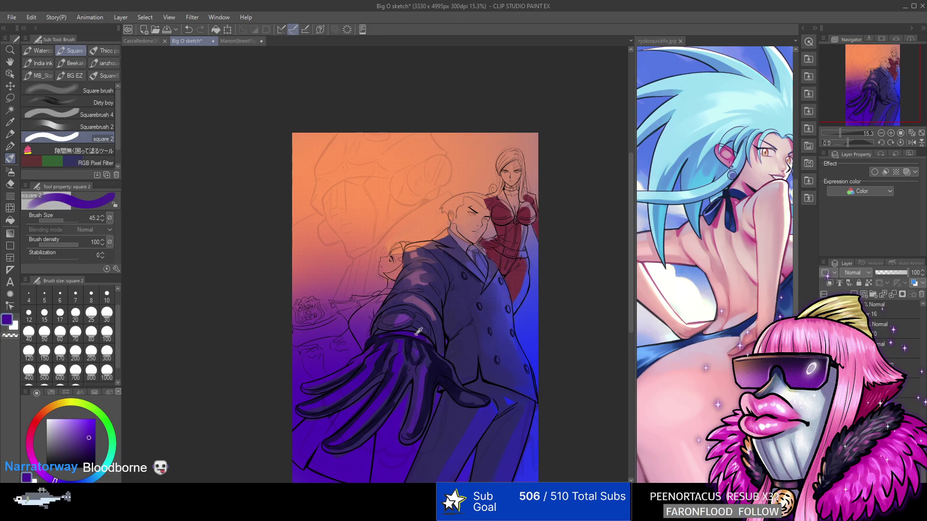
pyautogui.keyDown('alt'); pyautogui.click(431, 344); pyautogui.keyUp('alt')
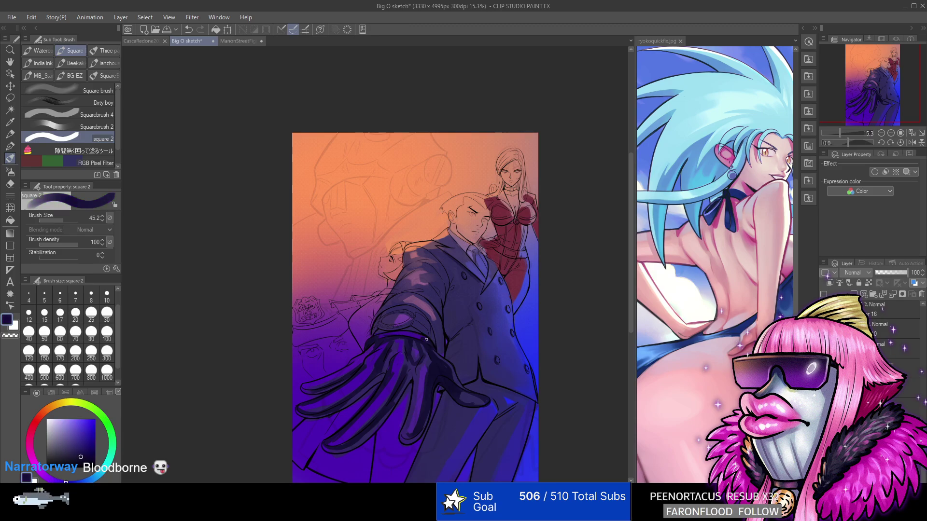
pyautogui.moveTo(434, 345); pyautogui.dragTo(434, 338)
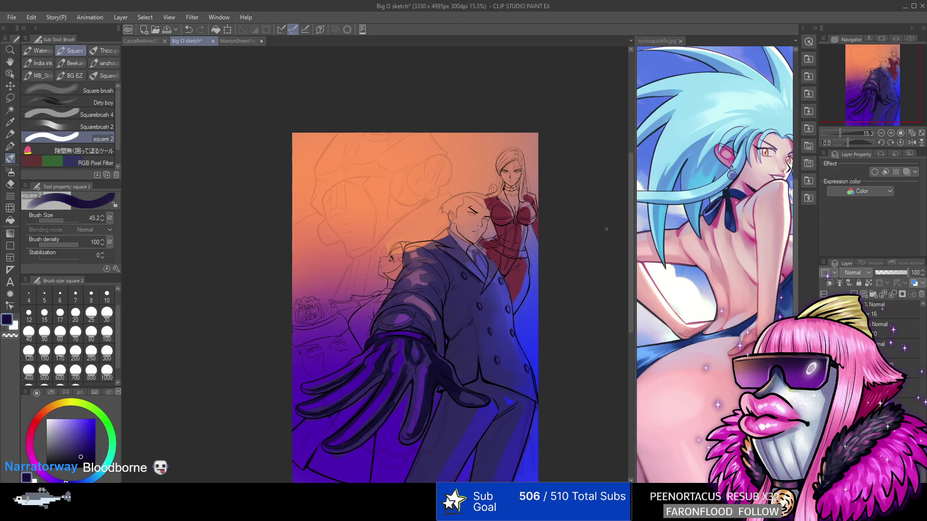
# Sample orange from the gradient background and paint a small rim light near the hand.
pyautogui.keyDown('alt'); pyautogui.click(449, 347); pyautogui.keyUp('alt')
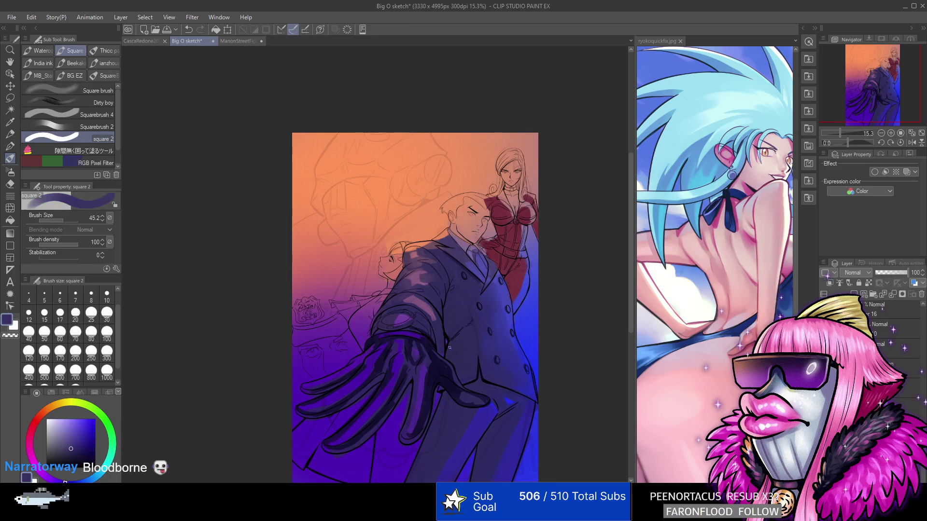
pyautogui.keyDown('alt'); pyautogui.click(463, 314); pyautogui.keyUp('alt')
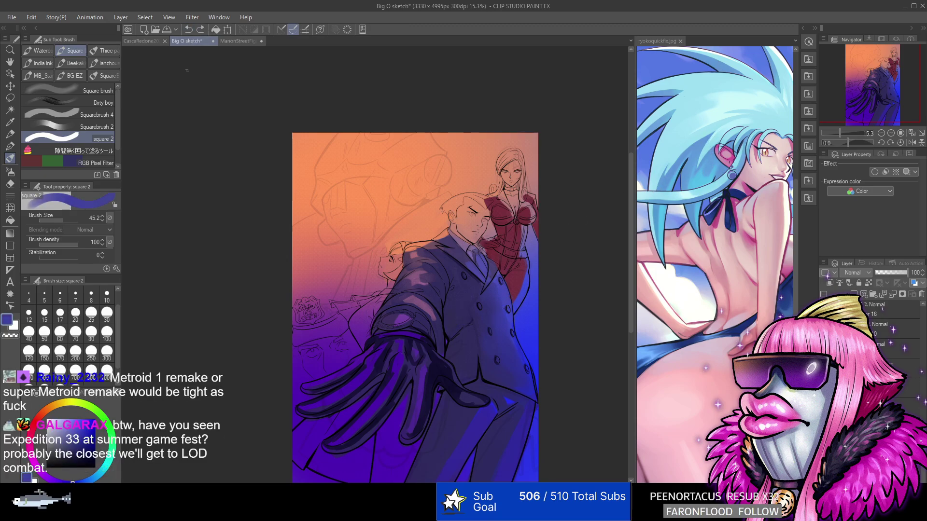
pyautogui.keyDown('alt'); pyautogui.click(431, 204); pyautogui.keyUp('alt')
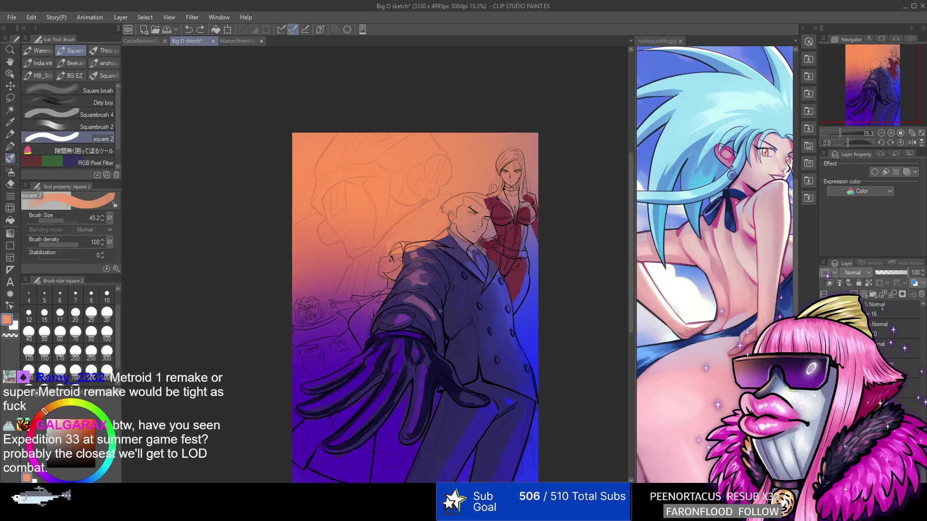
pyautogui.moveTo(445, 321); pyautogui.dragTo(446, 357)
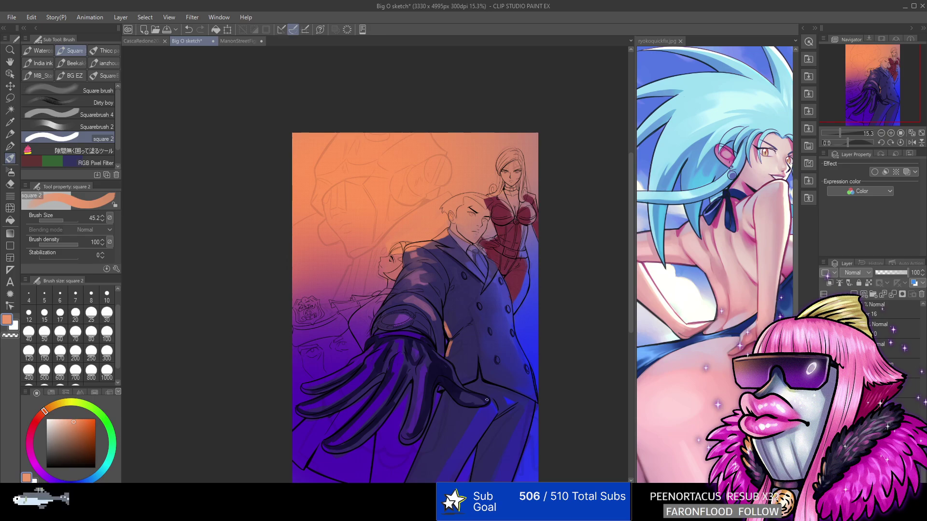
# Resample dark navy and brighter purple tones from the glove.
pyautogui.keyDown('alt'); pyautogui.click(415, 370); pyautogui.keyUp('alt')
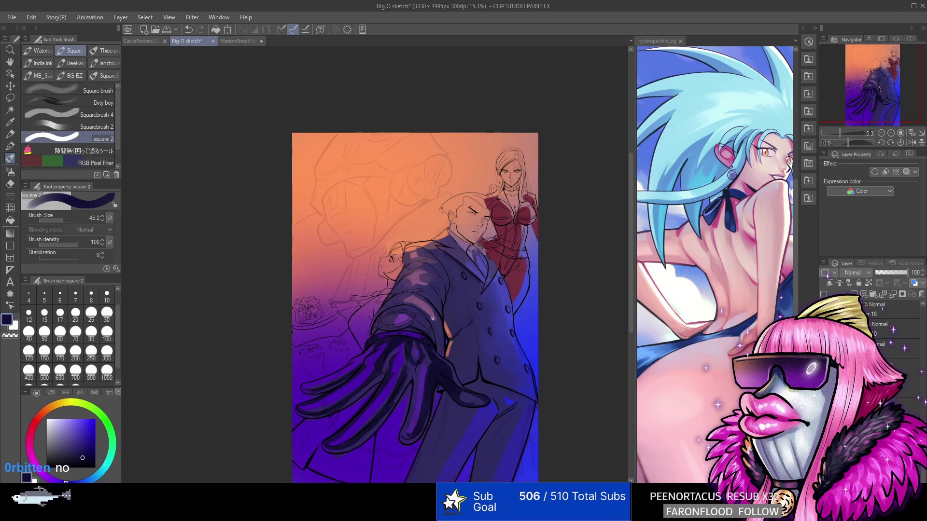
pyautogui.keyDown('alt'); pyautogui.click(416, 331); pyautogui.keyUp('alt')
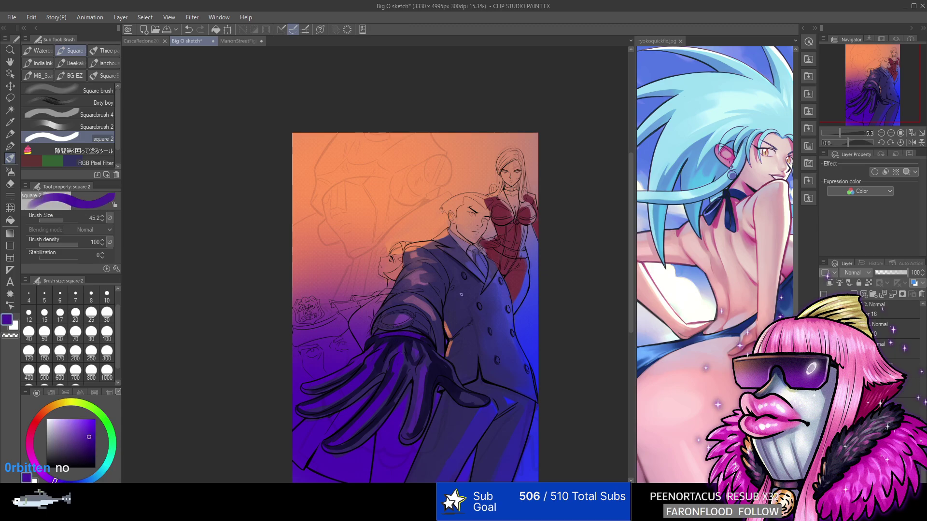
pyautogui.keyDown('alt'); pyautogui.click(411, 341); pyautogui.keyUp('alt')
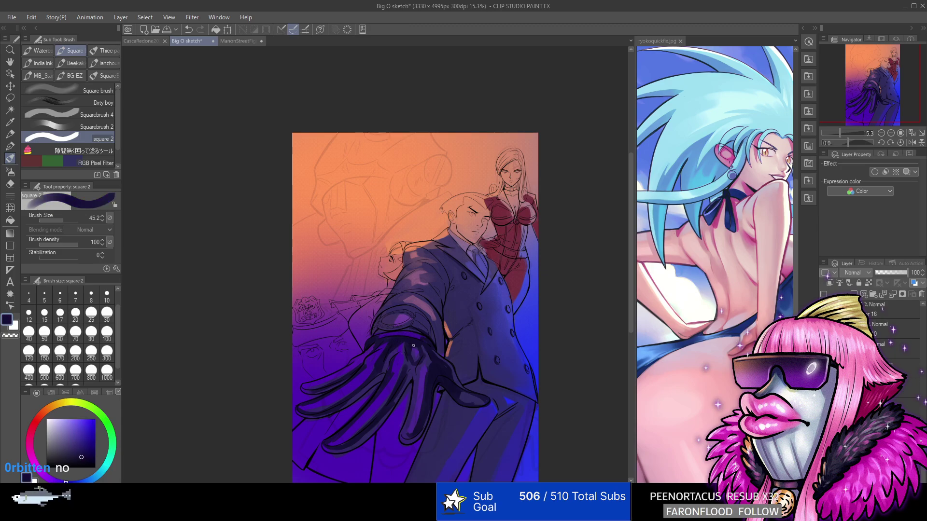
pyautogui.keyDown('alt'); pyautogui.click(416, 355); pyautogui.keyUp('alt')
pyautogui.keyDown('alt'); pyautogui.click(417, 366); pyautogui.keyUp('alt')
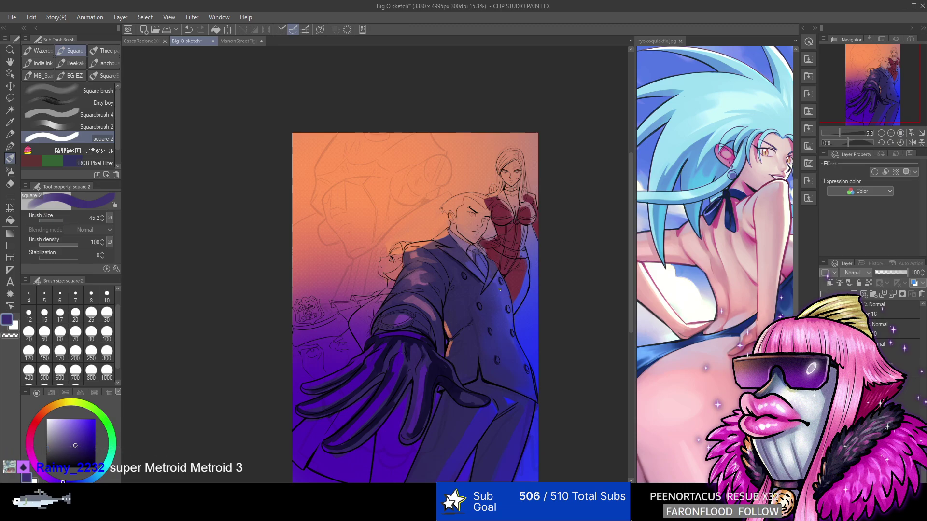
# Undo the last glove stroke and repaint a dark navy stroke up the finger.
pyautogui.keyDown('alt'); pyautogui.click(420, 326); pyautogui.keyUp('alt')
pyautogui.keyDown('alt'); pyautogui.click(375, 336); pyautogui.keyUp('alt')
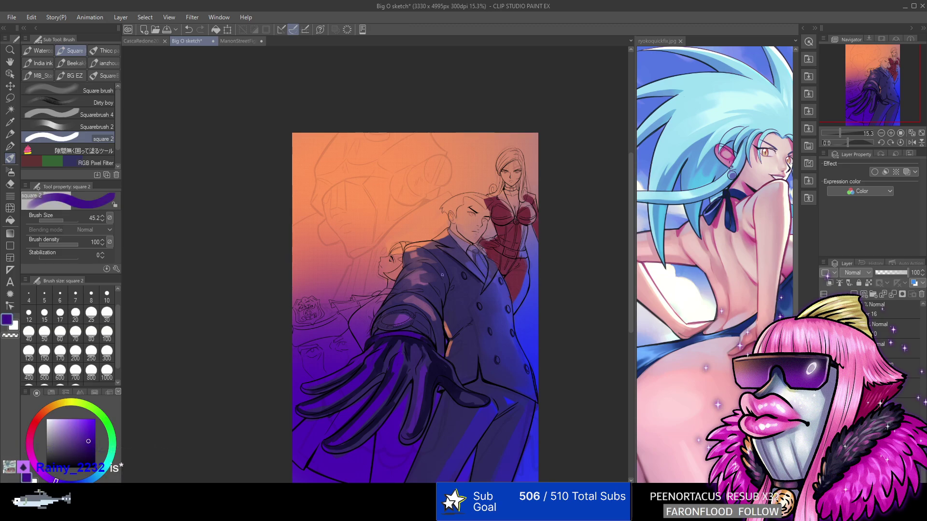
pyautogui.keyDown('alt'); pyautogui.click(424, 399); pyautogui.keyUp('alt')
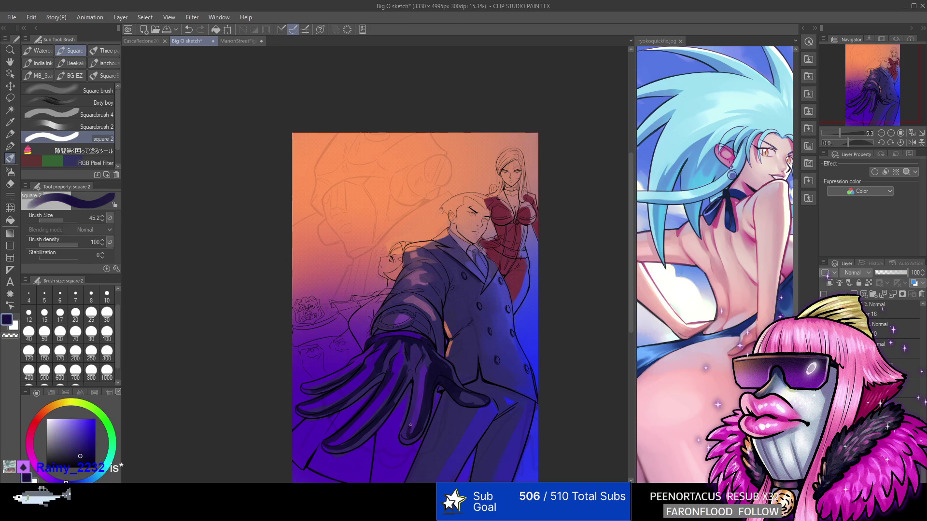
pyautogui.click(187, 30)
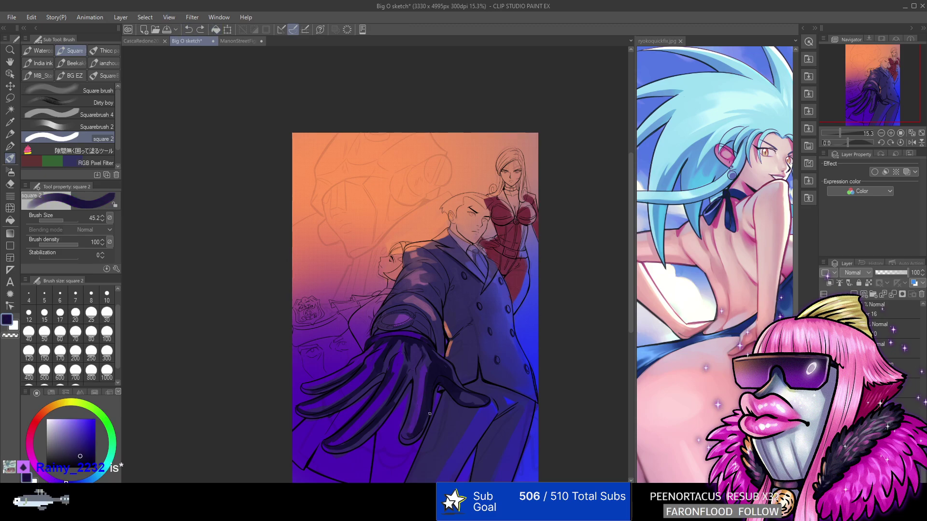
pyautogui.keyDown('alt'); pyautogui.click(423, 419); pyautogui.keyUp('alt')
pyautogui.moveTo(407, 433); pyautogui.dragTo(417, 358)
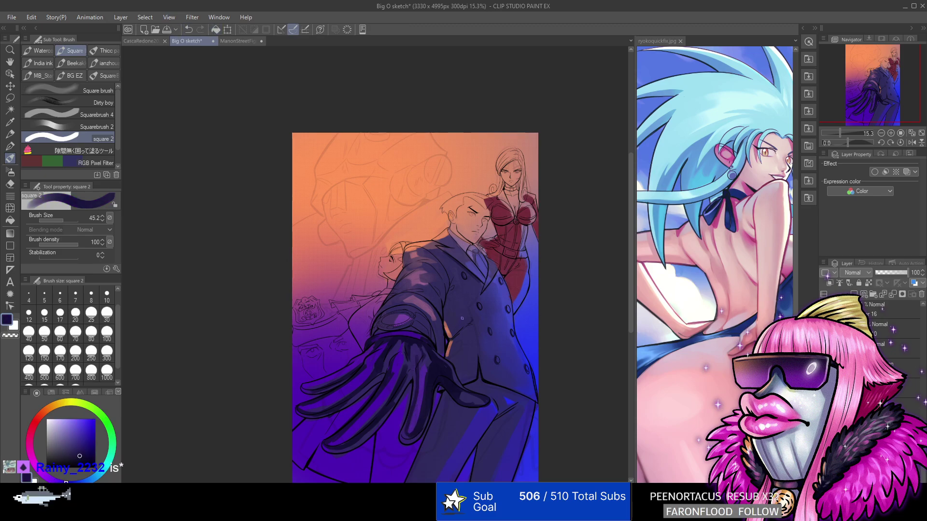
# Sample purples and navy across the glove, then paint a dark stroke on the finger.
pyautogui.keyDown('alt'); pyautogui.click(419, 348); pyautogui.keyUp('alt')
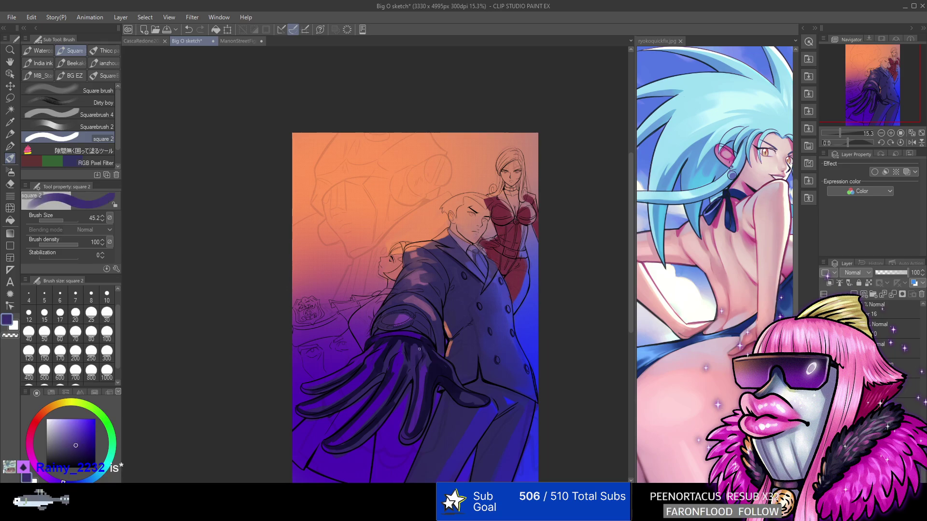
pyautogui.keyDown('alt'); pyautogui.click(420, 360); pyautogui.keyUp('alt')
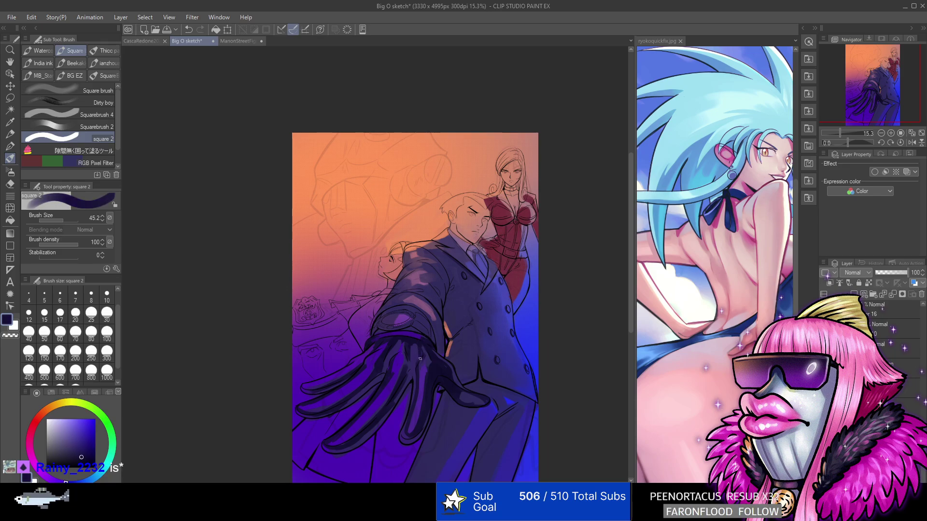
pyautogui.keyDown('alt'); pyautogui.click(411, 366); pyautogui.keyUp('alt')
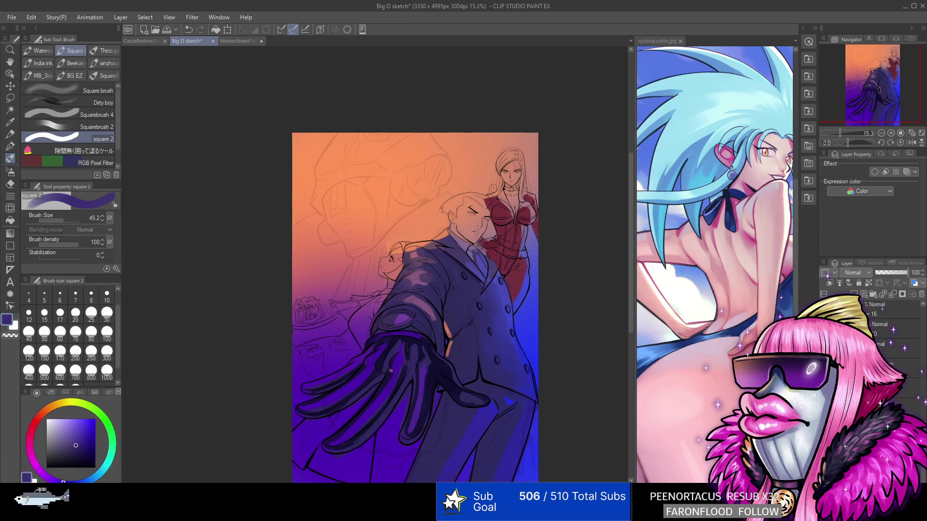
pyautogui.keyDown('alt'); pyautogui.click(389, 371); pyautogui.keyUp('alt')
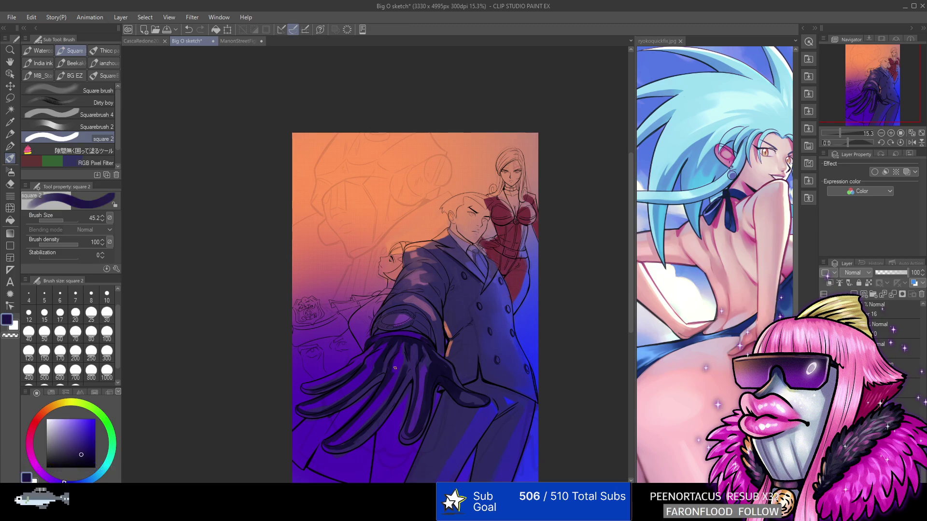
pyautogui.keyDown('alt'); pyautogui.click(396, 368); pyautogui.keyUp('alt')
pyautogui.keyDown('alt'); pyautogui.click(404, 381); pyautogui.keyUp('alt')
pyautogui.keyDown('alt'); pyautogui.click(388, 398); pyautogui.keyUp('alt')
pyautogui.keyDown('alt'); pyautogui.click(333, 443); pyautogui.keyUp('alt')
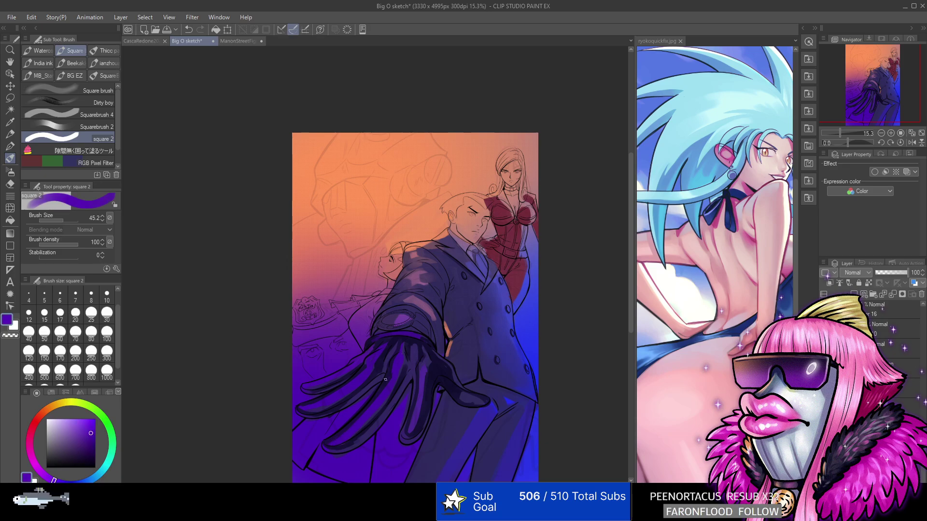
pyautogui.keyDown('alt'); pyautogui.click(343, 431); pyautogui.keyUp('alt')
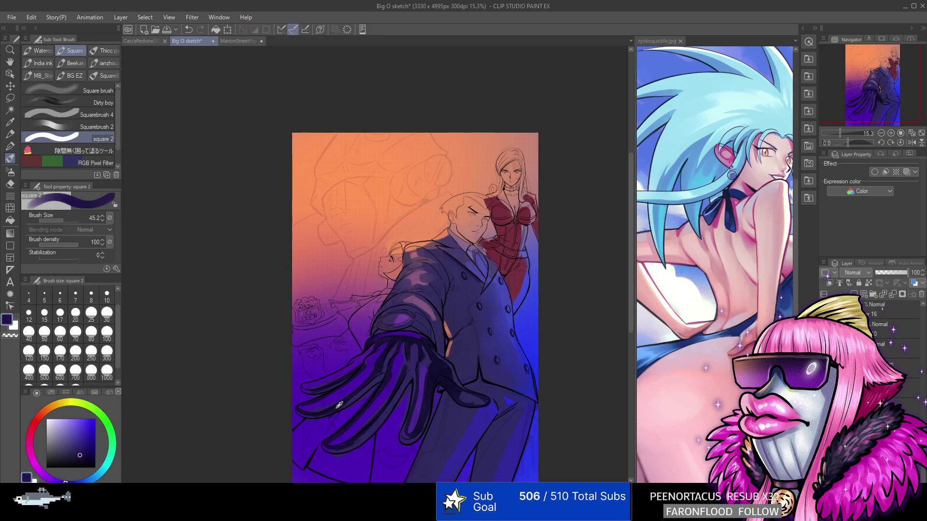
pyautogui.keyDown('alt'); pyautogui.click(319, 421); pyautogui.keyUp('alt')
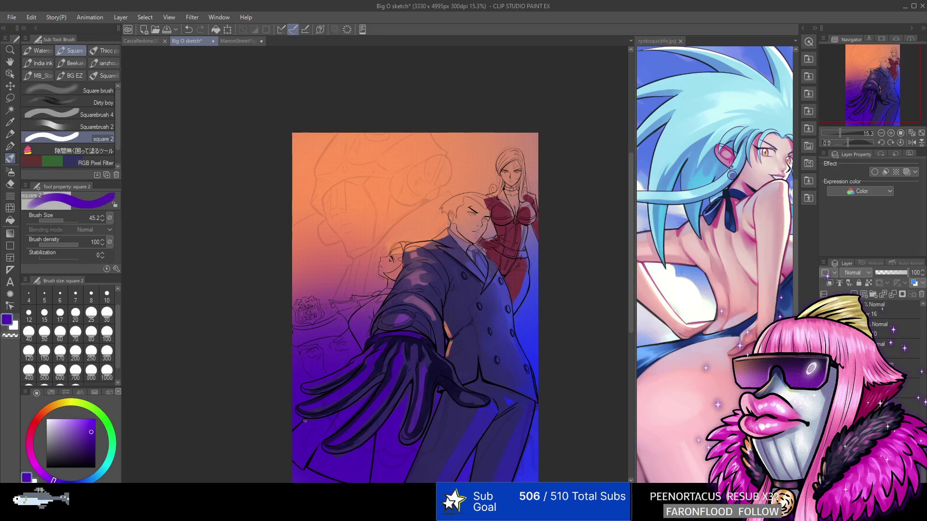
pyautogui.keyDown('alt'); pyautogui.click(322, 410); pyautogui.keyUp('alt')
pyautogui.keyDown('alt'); pyautogui.click(351, 400); pyautogui.keyUp('alt')
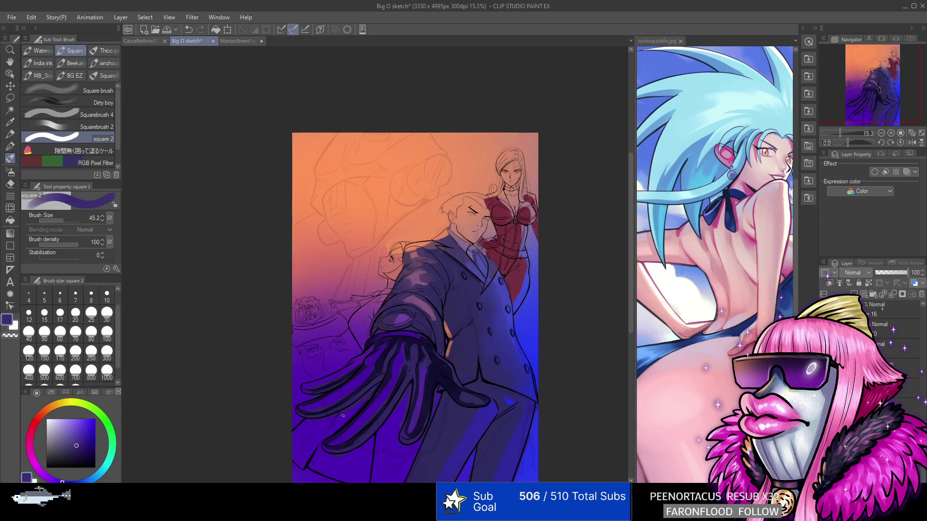
pyautogui.keyDown('alt'); pyautogui.click(373, 390); pyautogui.keyUp('alt')
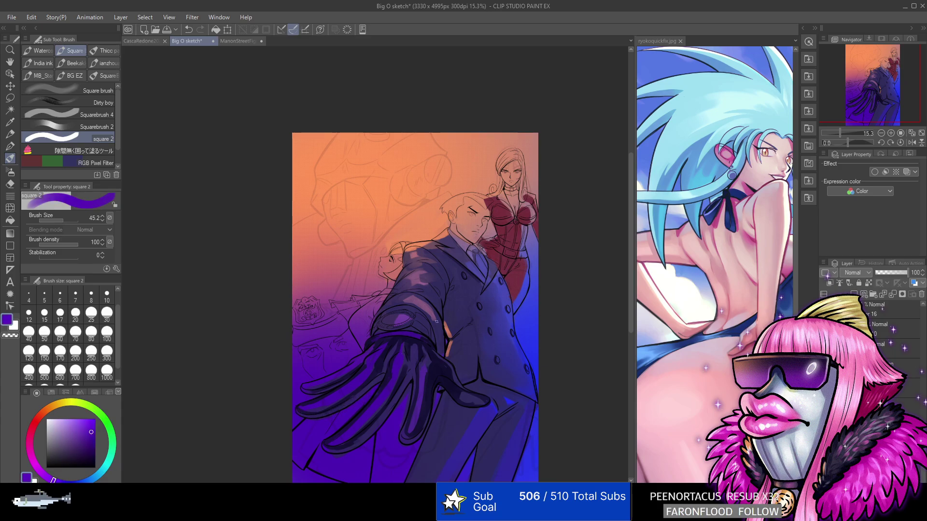
pyautogui.keyDown('alt'); pyautogui.click(380, 370); pyautogui.keyUp('alt')
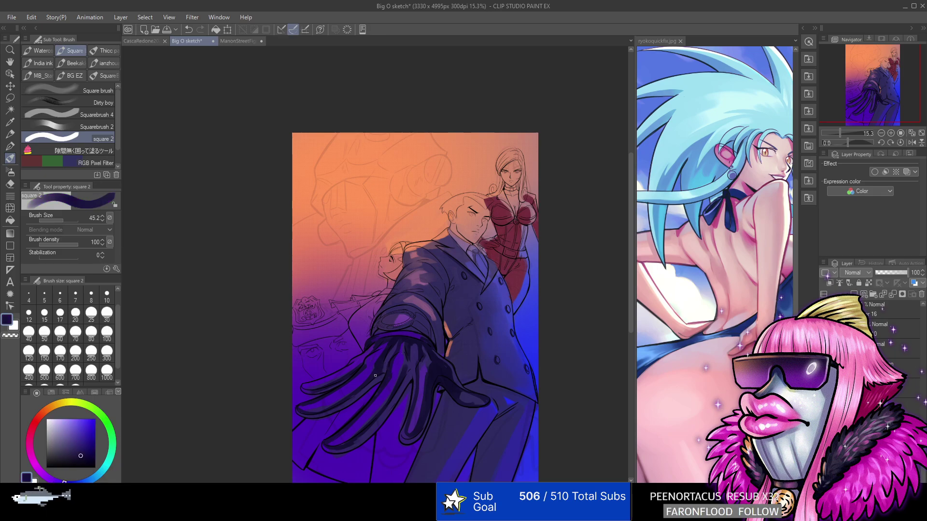
pyautogui.moveTo(387, 373); pyautogui.dragTo(326, 413)
# Paint a brighter purple highlight along the finger edge.
pyautogui.keyDown('alt'); pyautogui.click(367, 388); pyautogui.keyUp('alt')
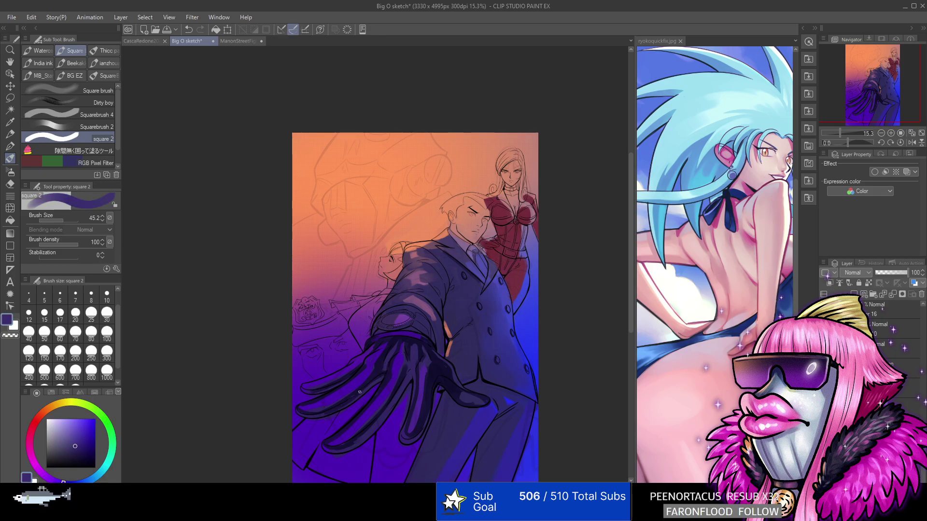
pyautogui.keyDown('alt'); pyautogui.click(317, 410); pyautogui.keyUp('alt')
pyautogui.keyDown('alt'); pyautogui.click(362, 396); pyautogui.keyUp('alt')
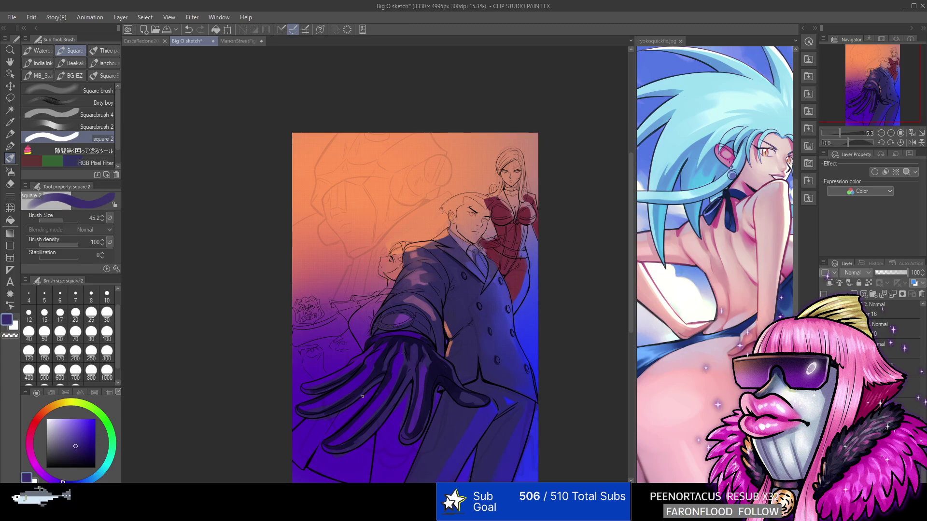
pyautogui.keyDown('alt'); pyautogui.click(393, 369); pyautogui.keyUp('alt')
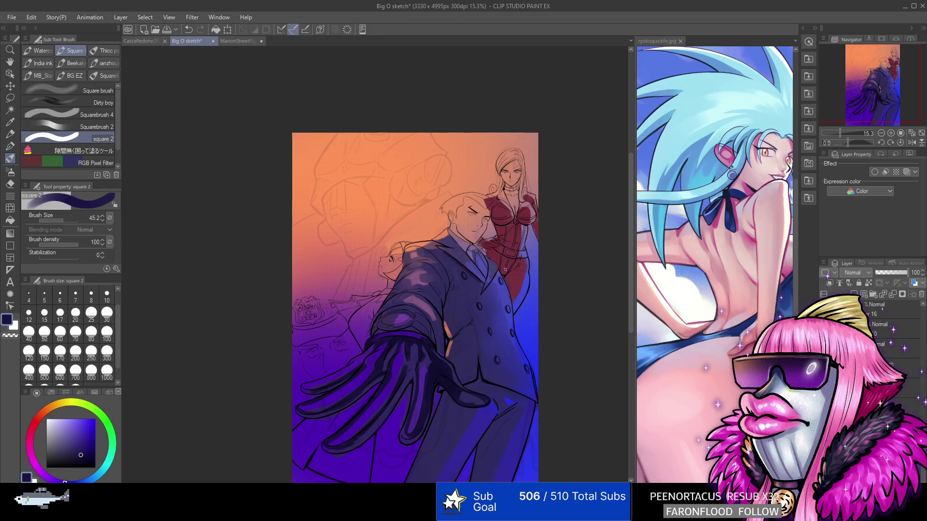
pyautogui.keyDown('alt'); pyautogui.click(441, 351); pyautogui.keyUp('alt')
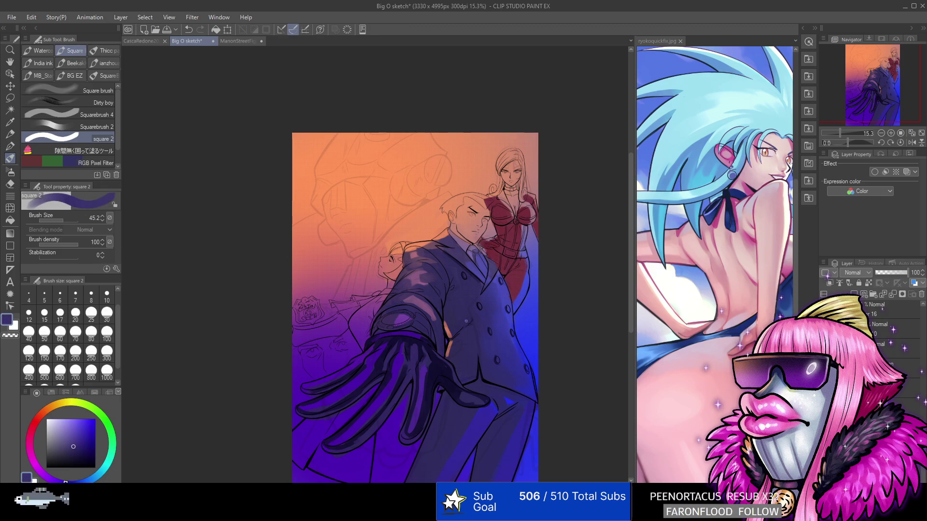
pyautogui.keyDown('alt'); pyautogui.click(386, 346); pyautogui.keyUp('alt')
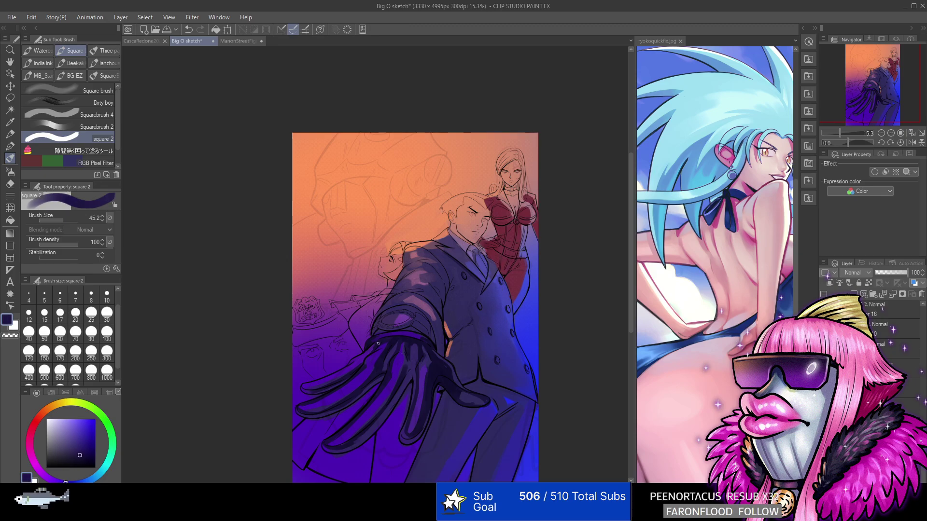
pyautogui.keyDown('alt'); pyautogui.click(300, 384); pyautogui.keyUp('alt')
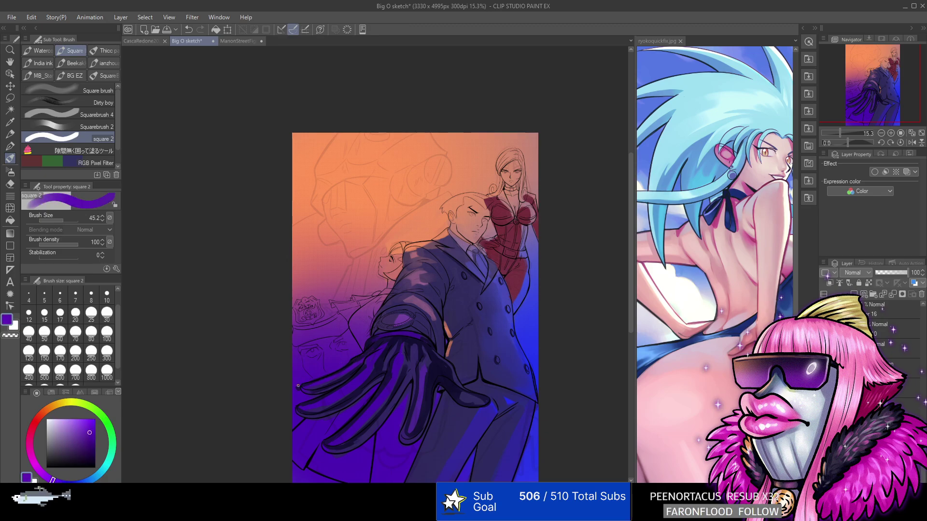
pyautogui.keyDown('alt'); pyautogui.click(362, 358); pyautogui.keyUp('alt')
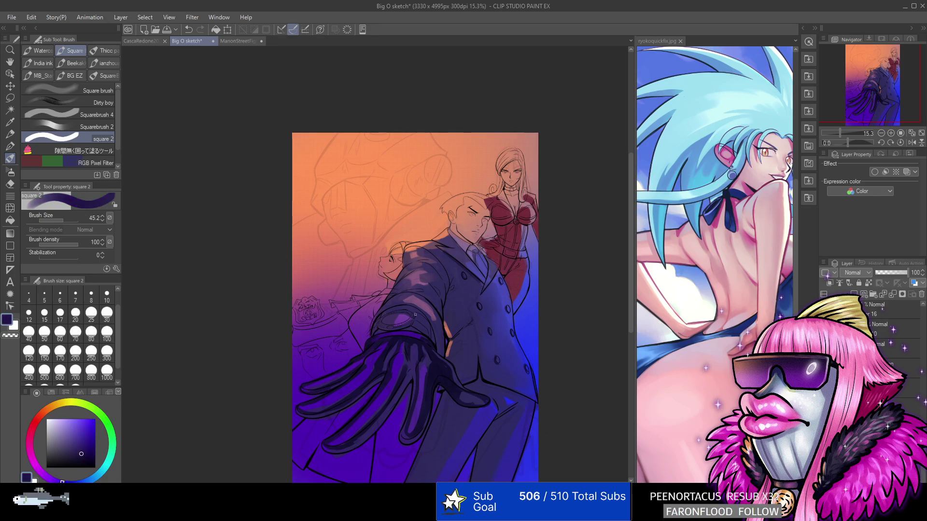
pyautogui.keyDown('alt'); pyautogui.click(352, 385); pyautogui.keyUp('alt')
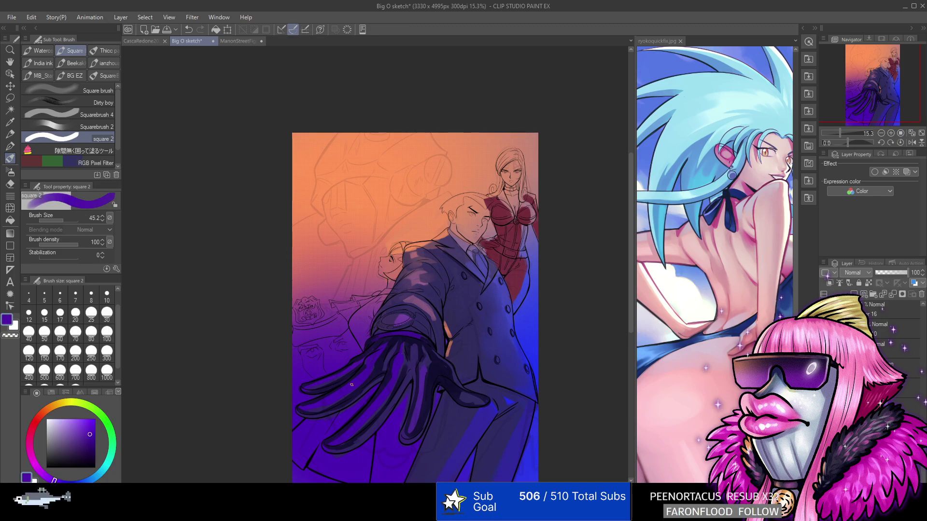
pyautogui.keyDown('alt'); pyautogui.click(323, 380); pyautogui.keyUp('alt')
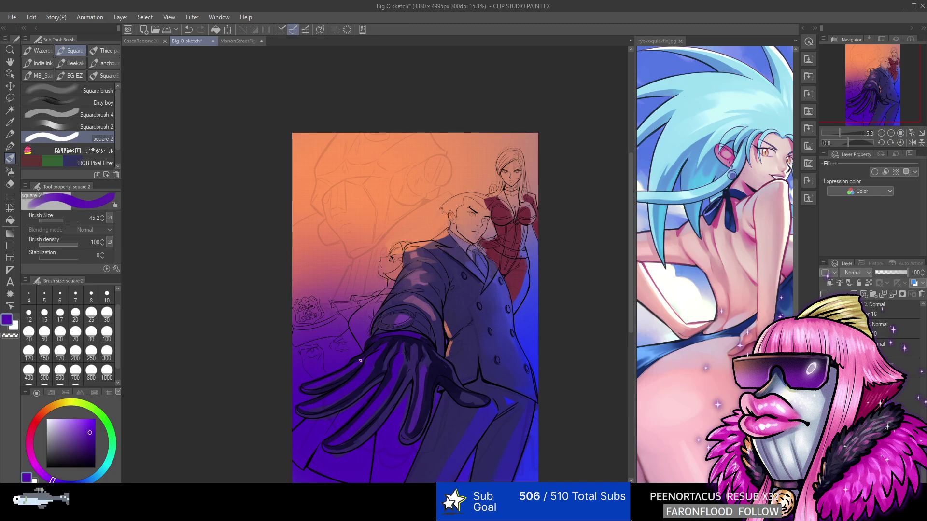
pyautogui.moveTo(341, 379); pyautogui.dragTo(363, 360)
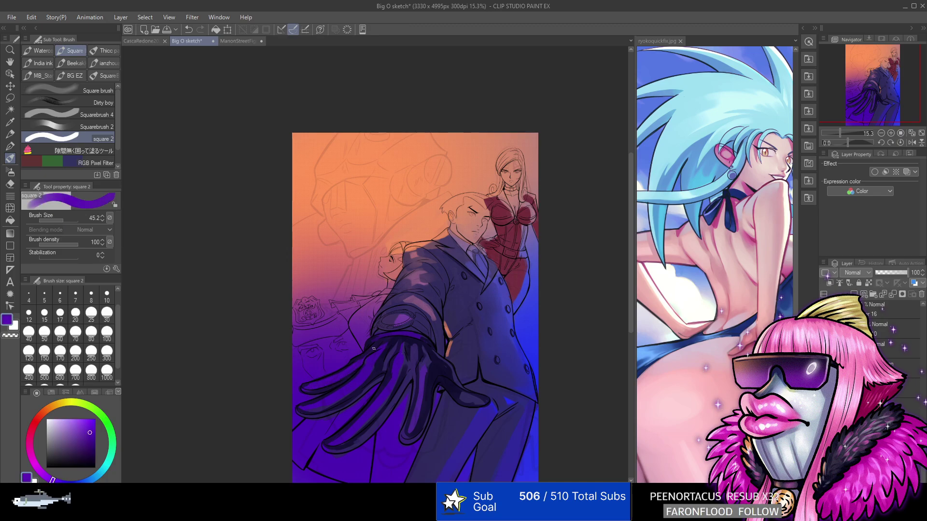
# Resample dark navy and bright purple from the glove.
pyautogui.keyDown('alt'); pyautogui.click(364, 359); pyautogui.keyUp('alt')
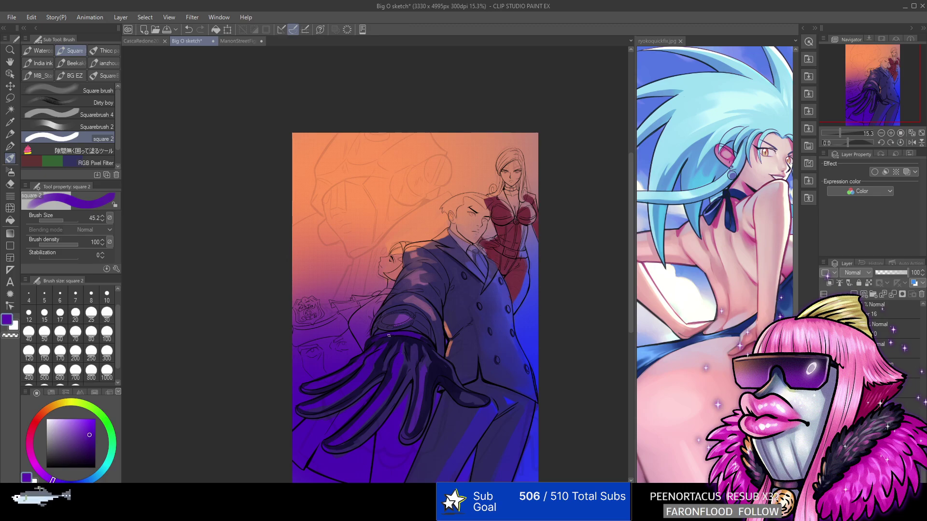
pyautogui.keyDown('alt'); pyautogui.click(361, 354); pyautogui.keyUp('alt')
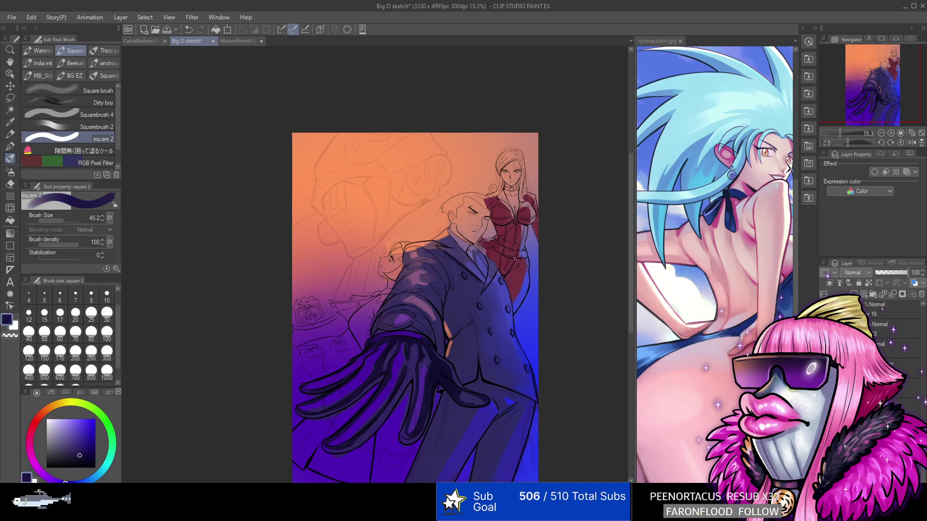
pyautogui.keyDown('alt'); pyautogui.click(380, 398); pyautogui.keyUp('alt')
# Add a small dark navy stroke on the lower finger and resample glove colours.
pyautogui.keyDown('alt'); pyautogui.click(359, 436); pyautogui.keyUp('alt')
pyautogui.moveTo(358, 435); pyautogui.dragTo(349, 446)
pyautogui.keyDown('alt'); pyautogui.click(406, 368); pyautogui.keyUp('alt')
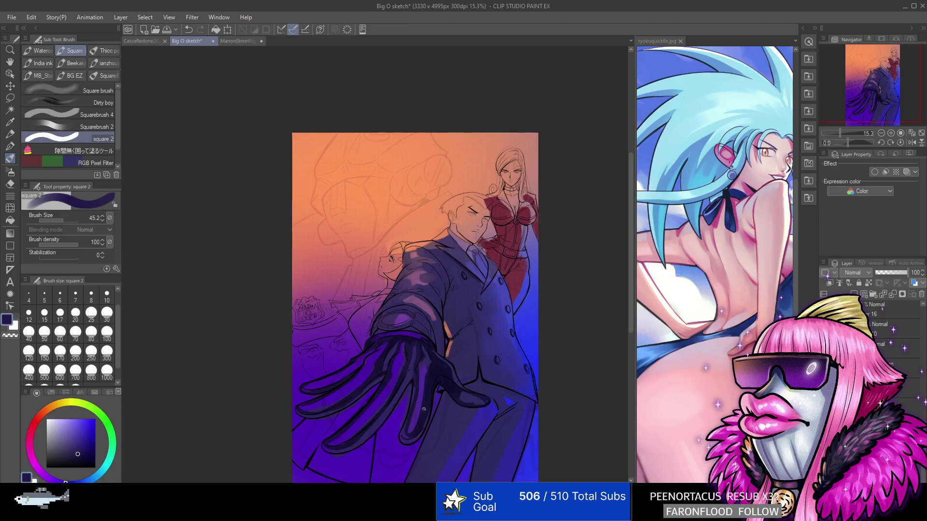
pyautogui.keyDown('alt'); pyautogui.click(418, 394); pyautogui.keyUp('alt')
pyautogui.keyDown('alt'); pyautogui.click(427, 380); pyautogui.keyUp('alt')
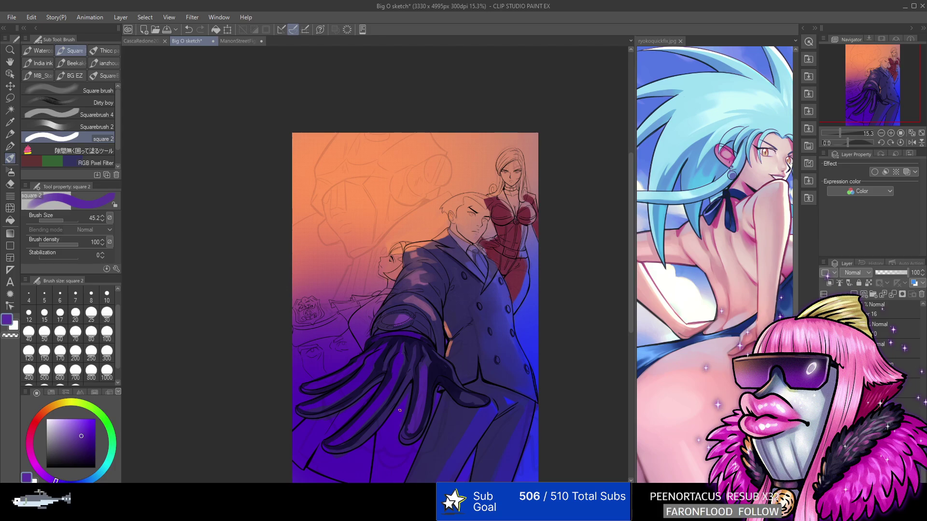
# Test several darker and brighter suit purples with the eyedropper.
pyautogui.keyDown('alt'); pyautogui.click(425, 333); pyautogui.keyUp('alt')
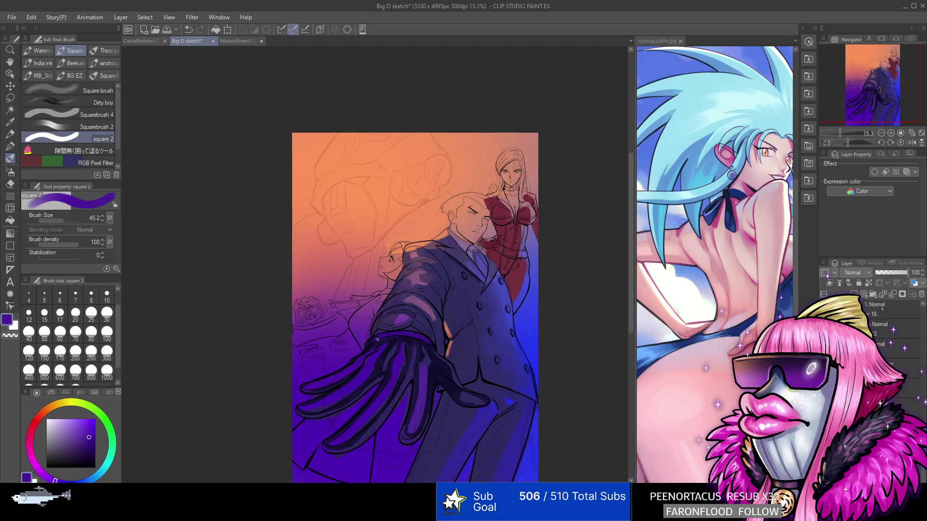
pyautogui.keyDown('alt'); pyautogui.click(394, 338); pyautogui.keyUp('alt')
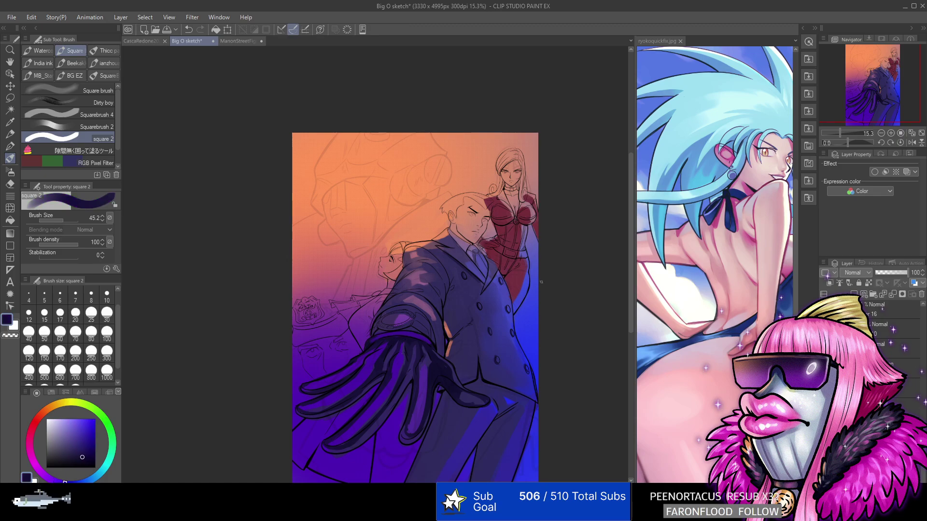
pyautogui.keyDown('alt'); pyautogui.click(434, 343); pyautogui.keyUp('alt')
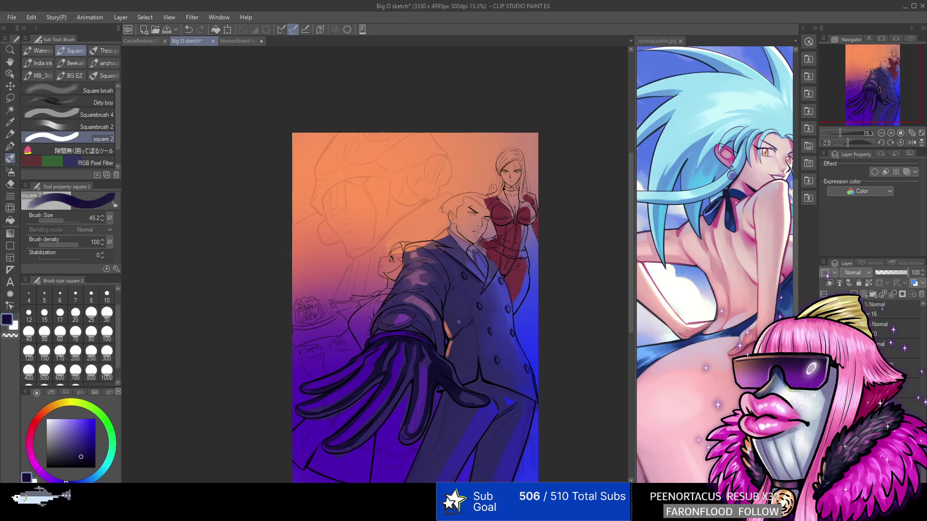
pyautogui.keyDown('alt'); pyautogui.click(396, 333); pyautogui.keyUp('alt')
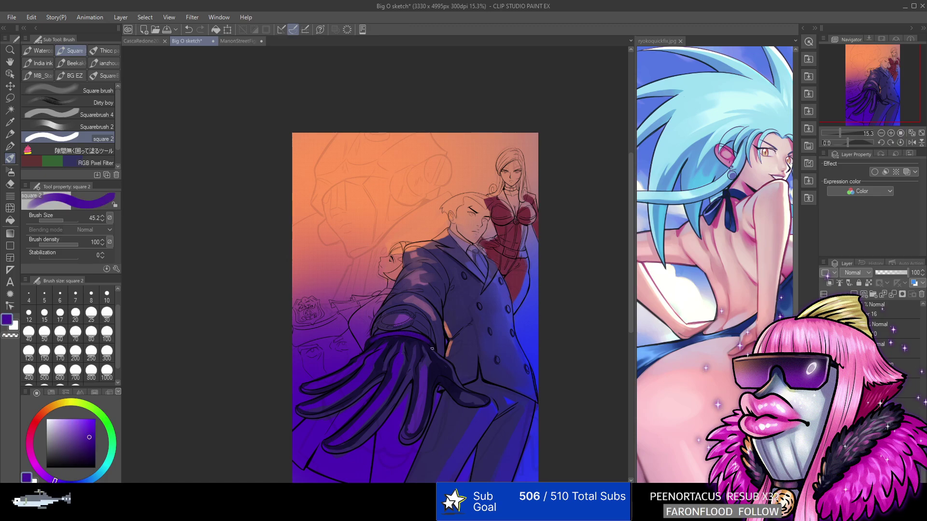
pyautogui.keyDown('alt'); pyautogui.click(432, 348); pyautogui.keyUp('alt')
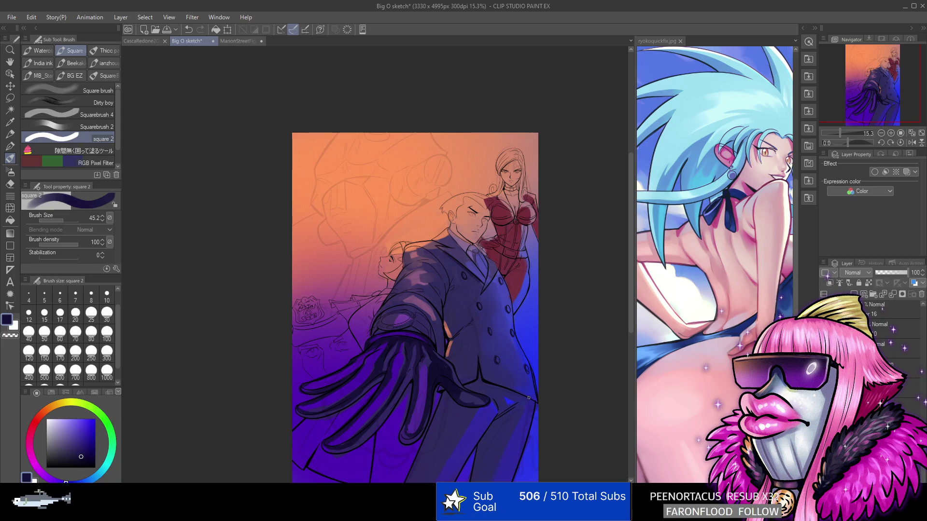
# Paint orange rim-light strokes beside the sleeve, trimming the right edge with navy.
pyautogui.keyDown('alt'); pyautogui.click(416, 252); pyautogui.keyUp('alt')
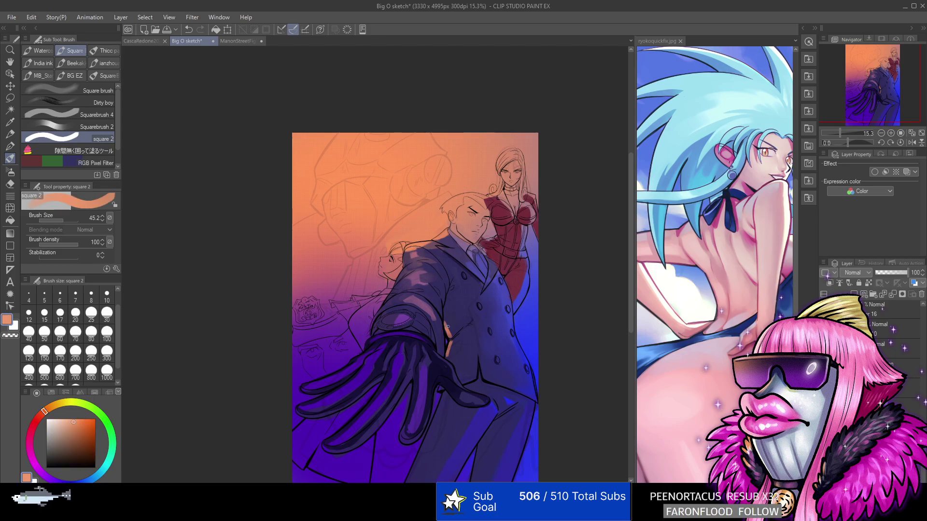
pyautogui.moveTo(447, 326)
pyautogui.mouseDown()
pyautogui.moveTo(445, 310)
pyautogui.moveTo(451, 354)
pyautogui.moveTo(459, 326)
pyautogui.mouseUp()
pyautogui.keyDown('alt'); pyautogui.click(455, 315); pyautogui.keyUp('alt')
pyautogui.keyDown('alt'); pyautogui.click(448, 330); pyautogui.keyUp('alt')
pyautogui.keyDown('alt'); pyautogui.click(463, 317); pyautogui.keyUp('alt')
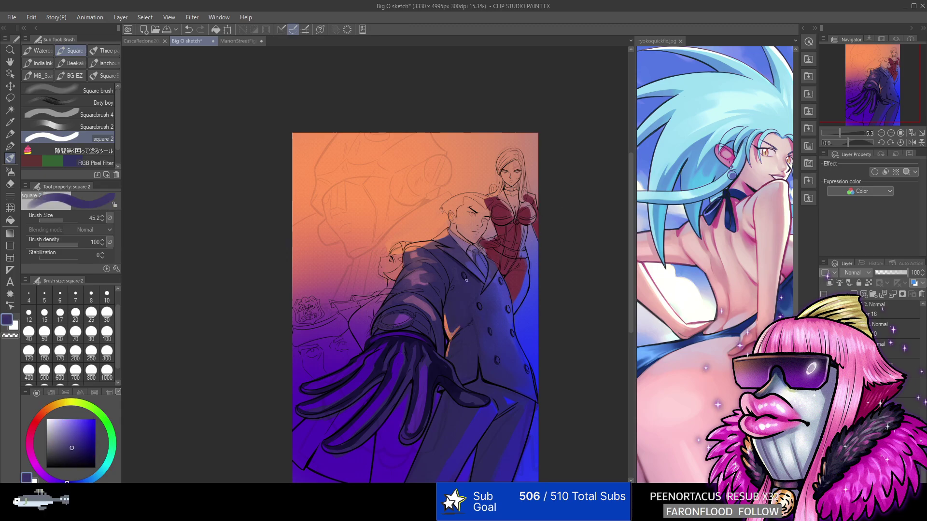
# Extend peach rim-light strokes up the coat edge, trimming them with navy.
pyautogui.keyDown('alt'); pyautogui.click(444, 321); pyautogui.keyUp('alt')
pyautogui.moveTo(444, 326); pyautogui.dragTo(442, 306)
pyautogui.keyDown('alt'); pyautogui.click(438, 307); pyautogui.keyUp('alt')
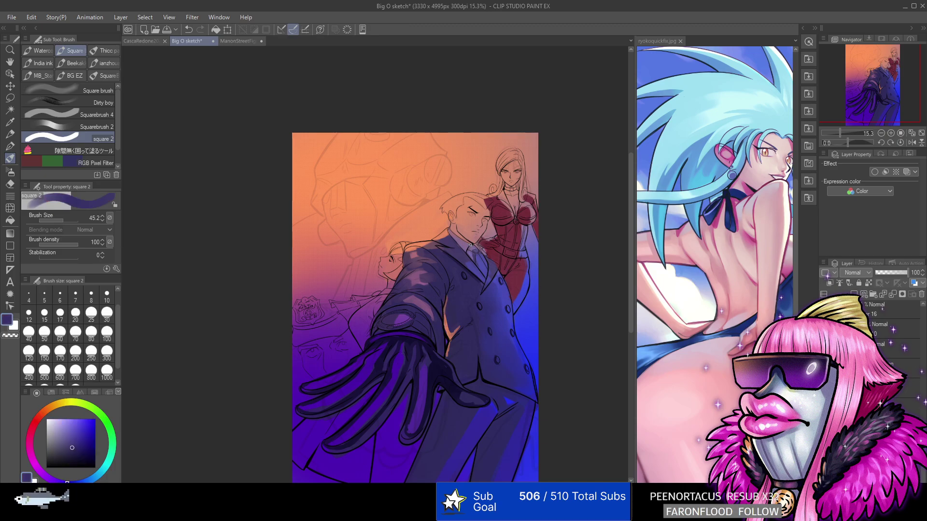
pyautogui.keyDown('alt'); pyautogui.click(446, 297); pyautogui.keyUp('alt')
pyautogui.moveTo(447, 305)
pyautogui.mouseDown()
pyautogui.moveTo(451, 286)
pyautogui.moveTo(450, 331)
pyautogui.moveTo(446, 298)
pyautogui.mouseUp()
pyautogui.keyDown('alt'); pyautogui.click(452, 299); pyautogui.keyUp('alt')
# Try a thin peach stroke on the coat edge, then undo it and the navy strokes.
pyautogui.keyDown('alt'); pyautogui.click(446, 302); pyautogui.keyUp('alt')
pyautogui.keyDown('alt'); pyautogui.click(449, 304); pyautogui.keyUp('alt')
pyautogui.keyDown('alt'); pyautogui.click(446, 309); pyautogui.keyUp('alt')
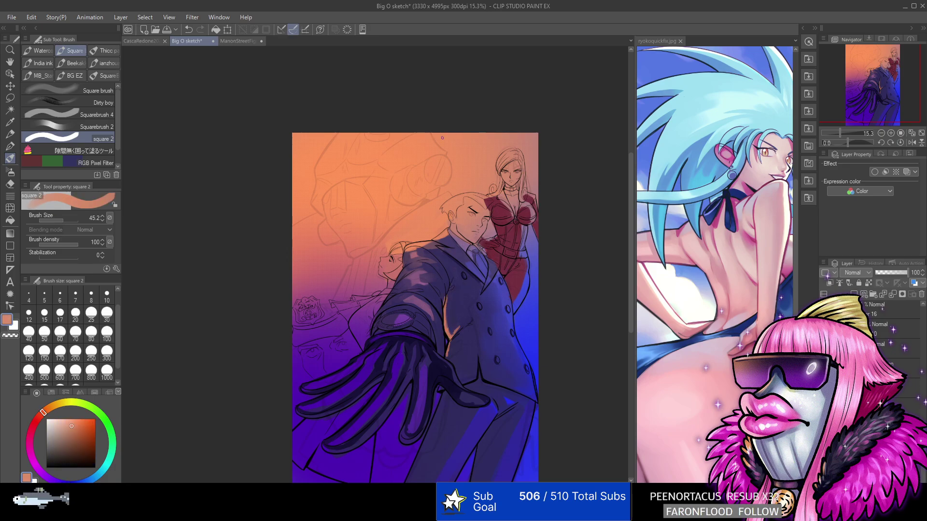
pyautogui.click(191, 31)
pyautogui.click(192, 31)
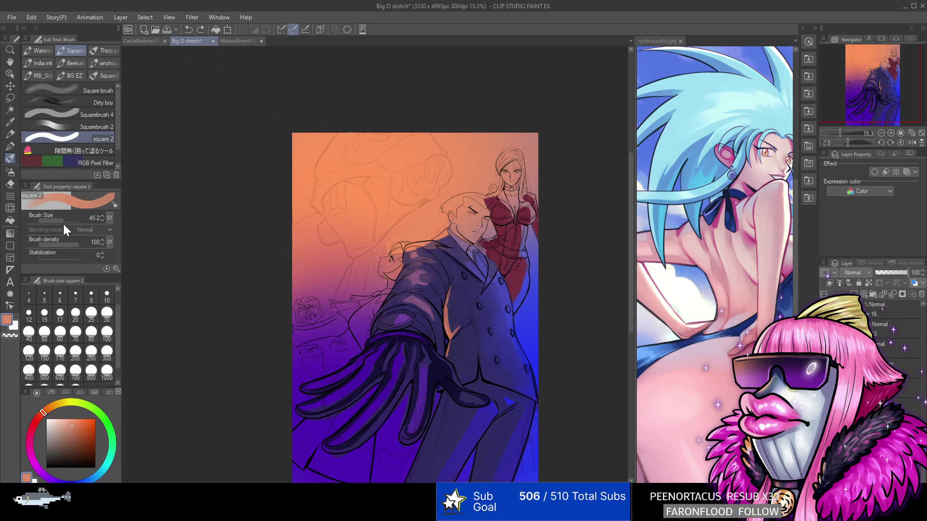
# Trim the peach coat-edge strip with dark navy, then extend the salmon strip down the coat edge.
pyautogui.keyDown('alt'); pyautogui.click(466, 322); pyautogui.keyUp('alt')
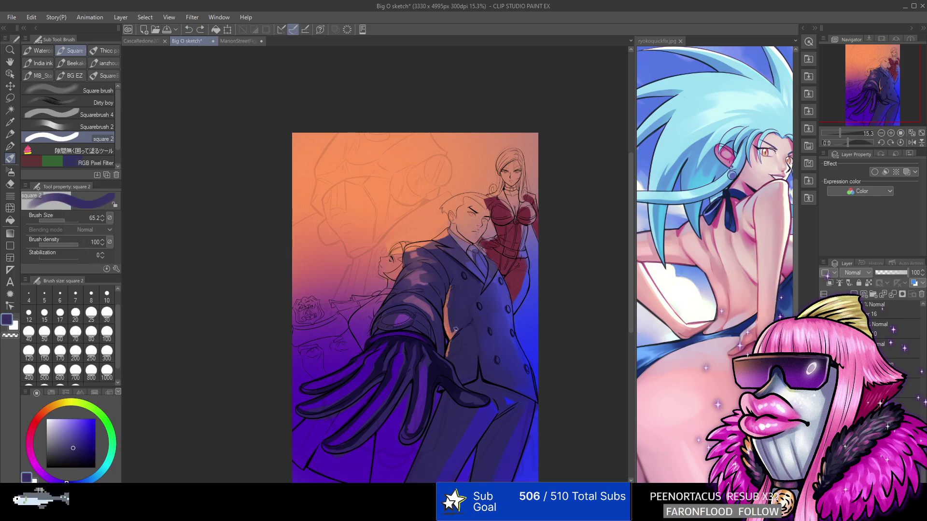
pyautogui.moveTo(456, 328); pyautogui.dragTo(452, 334)
pyautogui.moveTo(449, 289)
pyautogui.mouseDown()
pyautogui.moveTo(450, 361)
pyautogui.moveTo(452, 342)
pyautogui.mouseUp()
pyautogui.keyDown('alt'); pyautogui.click(456, 308); pyautogui.keyUp('alt')
pyautogui.keyDown('alt'); pyautogui.click(449, 328); pyautogui.keyUp('alt')
pyautogui.keyDown('alt'); pyautogui.click(459, 356); pyautogui.keyUp('alt')
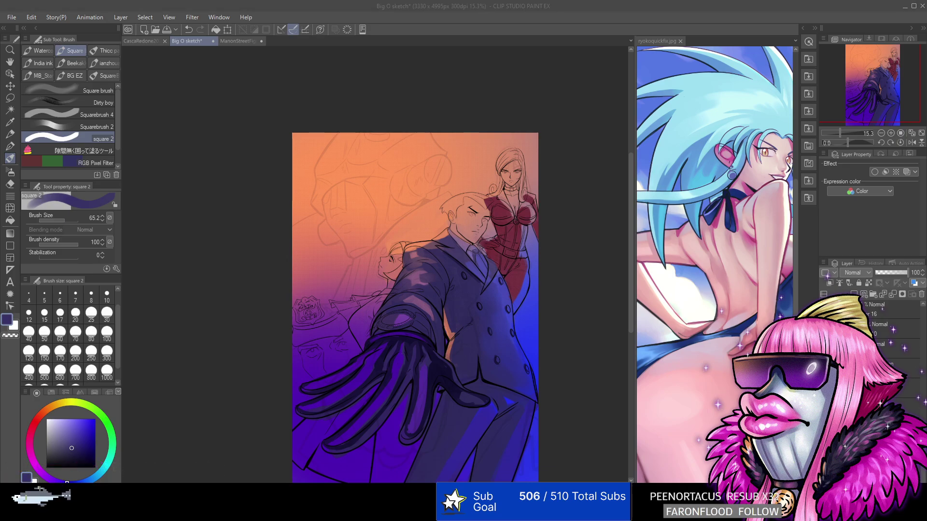
# Paint small dark blue dabs beside the sleeve edge, sampling salmon, mauve and blue nearby.
pyautogui.keyDown('alt'); pyautogui.click(447, 337); pyautogui.keyUp('alt')
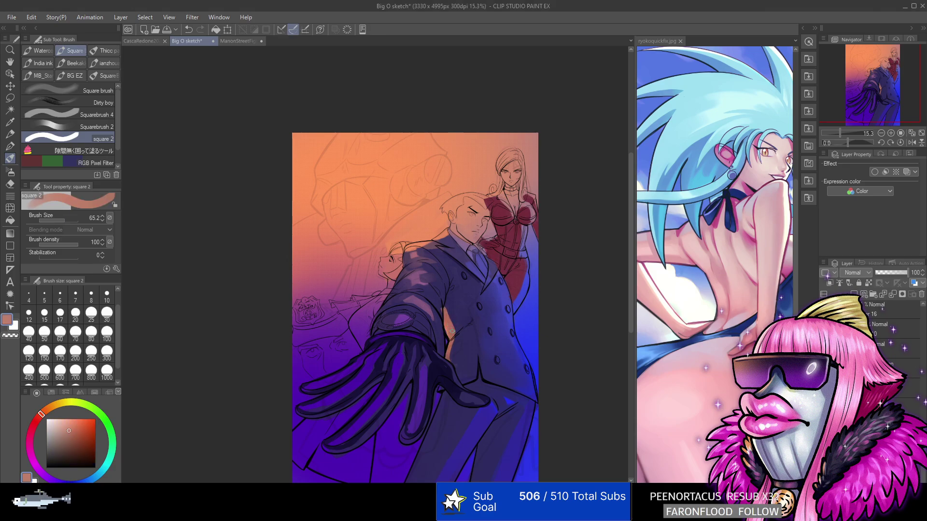
pyautogui.keyDown('alt'); pyautogui.click(442, 298); pyautogui.keyUp('alt')
pyautogui.moveTo(443, 308)
pyautogui.mouseDown()
pyautogui.moveTo(444, 318)
pyautogui.moveTo(444, 306)
pyautogui.mouseUp()
pyautogui.keyDown('alt'); pyautogui.click(447, 309); pyautogui.keyUp('alt')
pyautogui.keyDown('alt'); pyautogui.click(447, 315); pyautogui.keyUp('alt')
pyautogui.keyDown('alt'); pyautogui.click(451, 311); pyautogui.keyUp('alt')
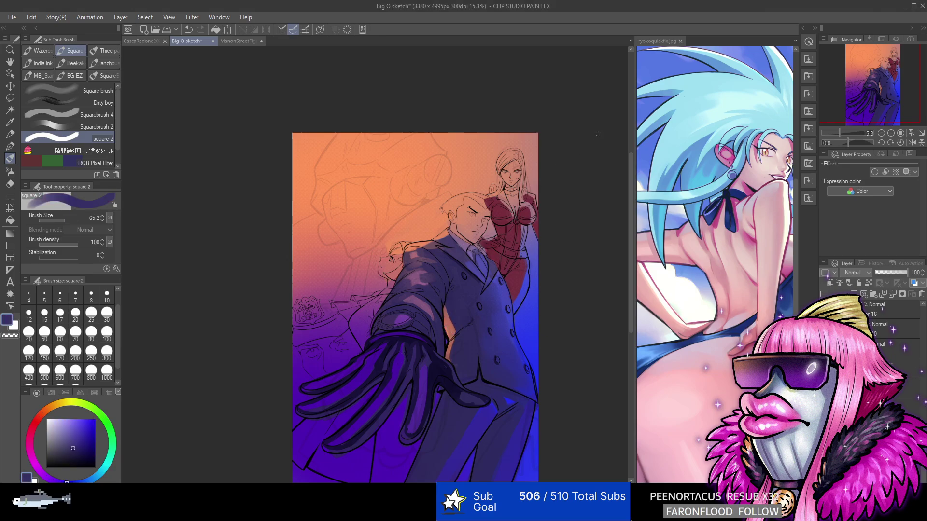
# Extend the salmon patch near the sleeve and tidy it with blue.
pyautogui.keyDown('alt'); pyautogui.click(459, 358); pyautogui.keyUp('alt')
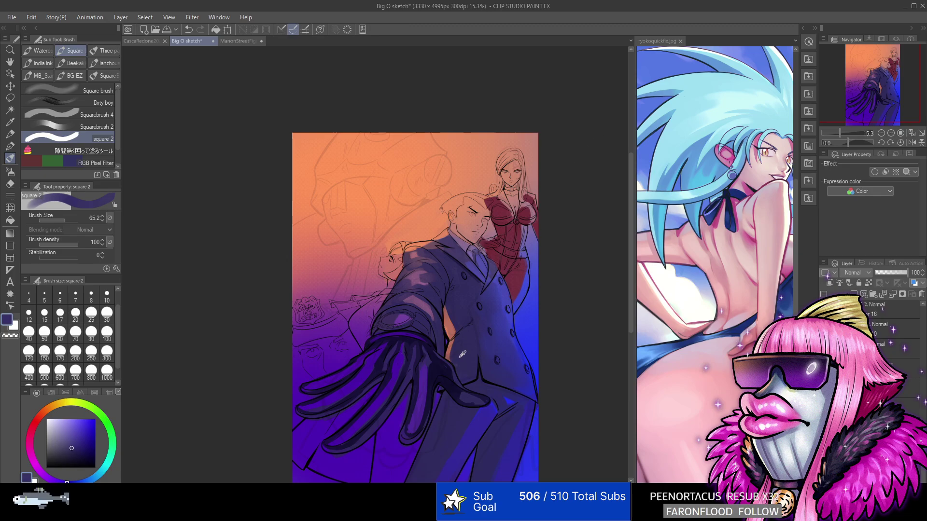
pyautogui.keyDown('alt'); pyautogui.click(450, 330); pyautogui.keyUp('alt')
pyautogui.moveTo(452, 334)
pyautogui.mouseDown()
pyautogui.moveTo(462, 320)
pyautogui.moveTo(453, 324)
pyautogui.mouseUp()
pyautogui.keyDown('alt'); pyautogui.click(465, 327); pyautogui.keyUp('alt')
pyautogui.keyDown('alt'); pyautogui.click(453, 327); pyautogui.keyUp('alt')
pyautogui.keyDown('alt'); pyautogui.click(451, 325); pyautogui.keyUp('alt')
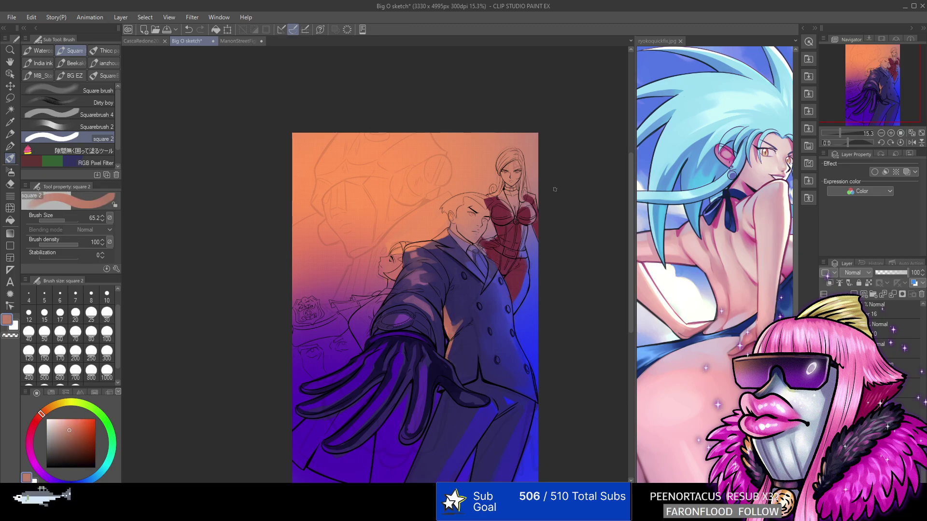
# Brush a salmon rim light up the outstretched arm, adding a dark blue-purple stroke near the cuff.
pyautogui.moveTo(378, 316); pyautogui.dragTo(409, 253)
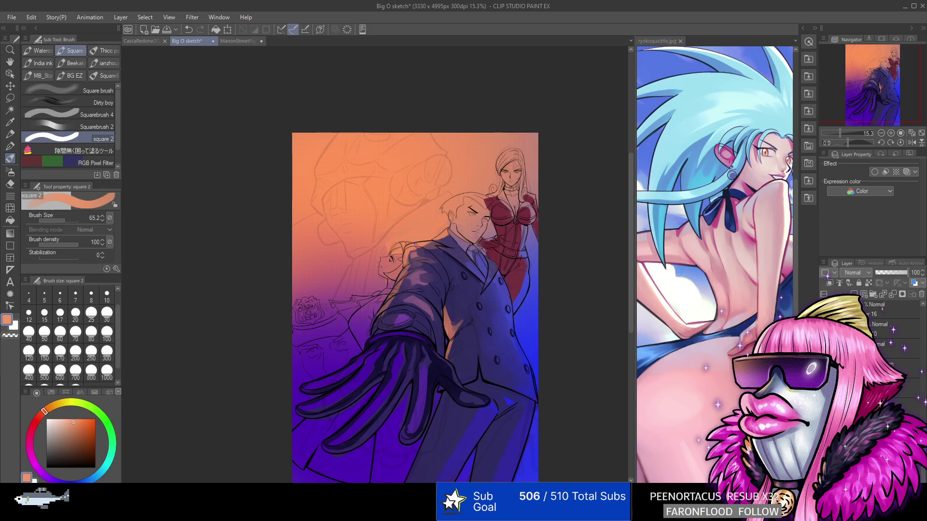
pyautogui.keyDown('alt'); pyautogui.click(409, 255); pyautogui.keyUp('alt')
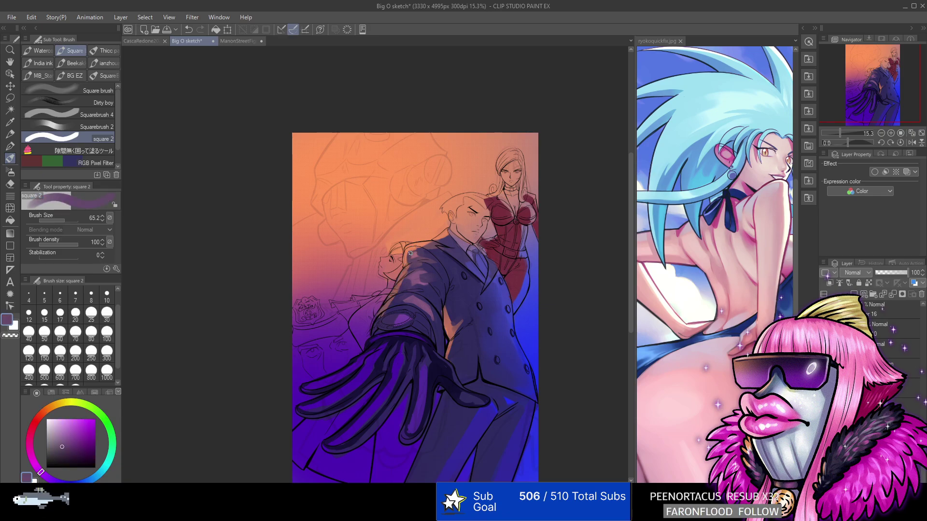
pyautogui.keyDown('alt'); pyautogui.click(395, 301); pyautogui.keyUp('alt')
pyautogui.moveTo(391, 310); pyautogui.dragTo(377, 320)
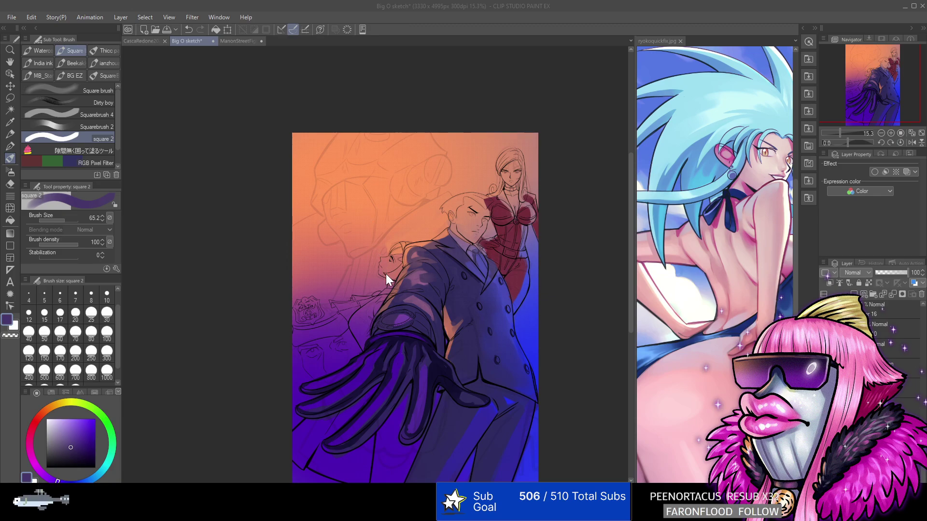
# Paint a peach rim light along the shoulder and upper sleeve.
pyautogui.keyDown('alt'); pyautogui.click(382, 312); pyautogui.keyUp('alt')
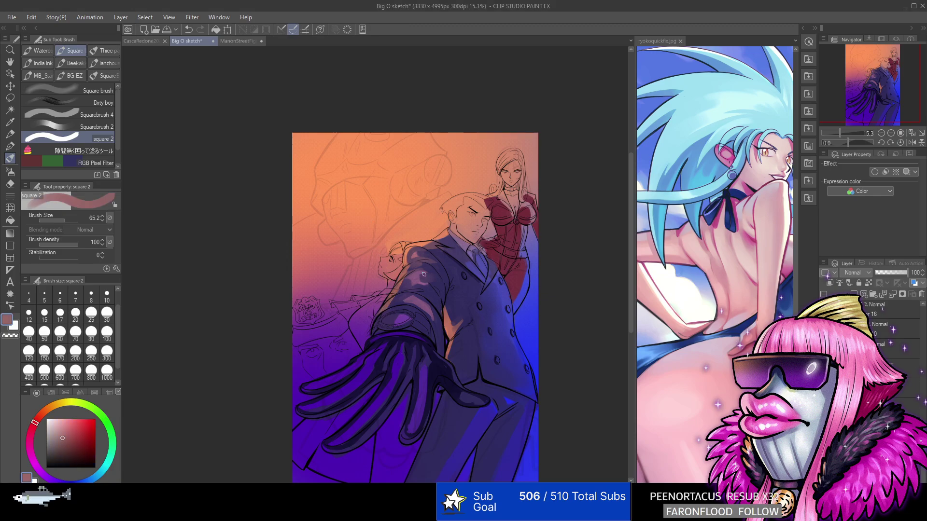
pyautogui.keyDown('alt'); pyautogui.click(404, 316); pyautogui.keyUp('alt')
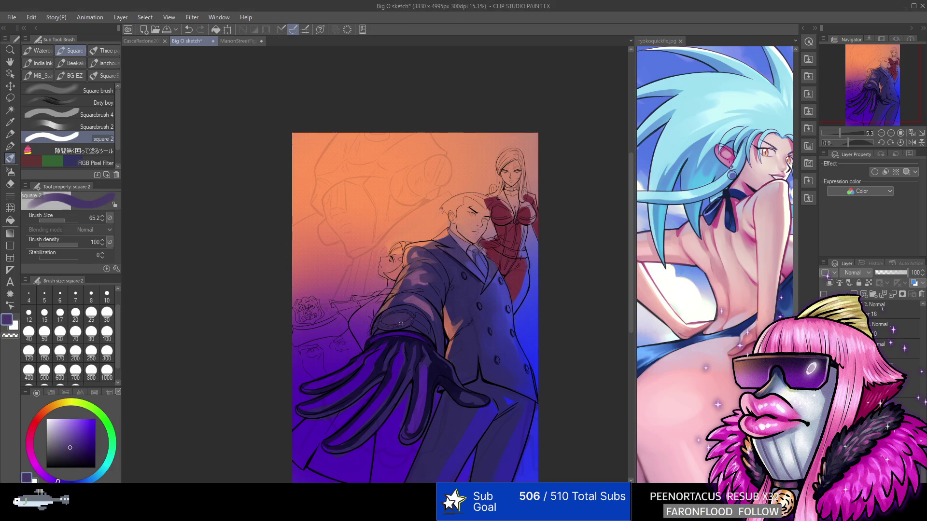
pyautogui.keyDown('alt'); pyautogui.click(388, 303); pyautogui.keyUp('alt')
pyautogui.keyDown('alt'); pyautogui.click(409, 251); pyautogui.keyUp('alt')
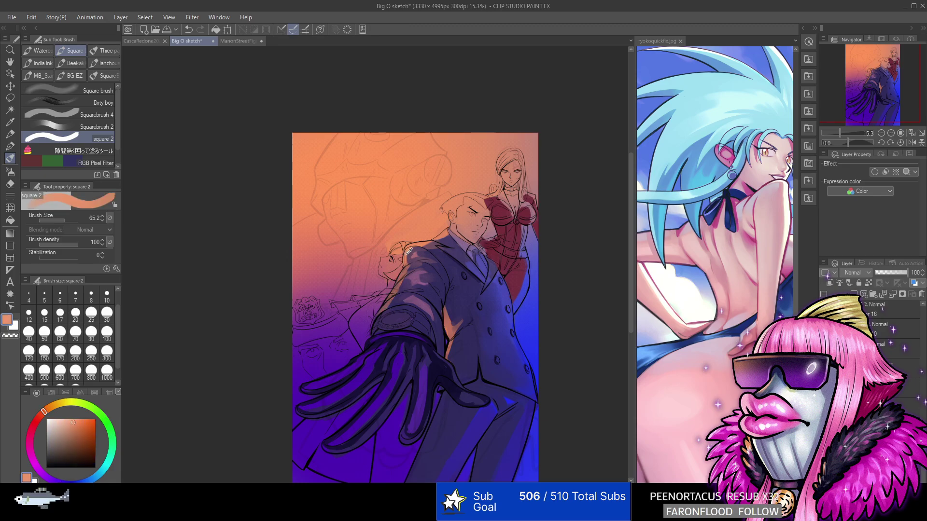
pyautogui.moveTo(408, 250)
pyautogui.mouseDown()
pyautogui.moveTo(393, 294)
pyautogui.moveTo(397, 283)
pyautogui.mouseUp()
# Paint muted purple strokes on the upper sleeve, sampling surrounding suit and rim tones.
pyautogui.keyDown('alt'); pyautogui.click(442, 309); pyautogui.keyUp('alt')
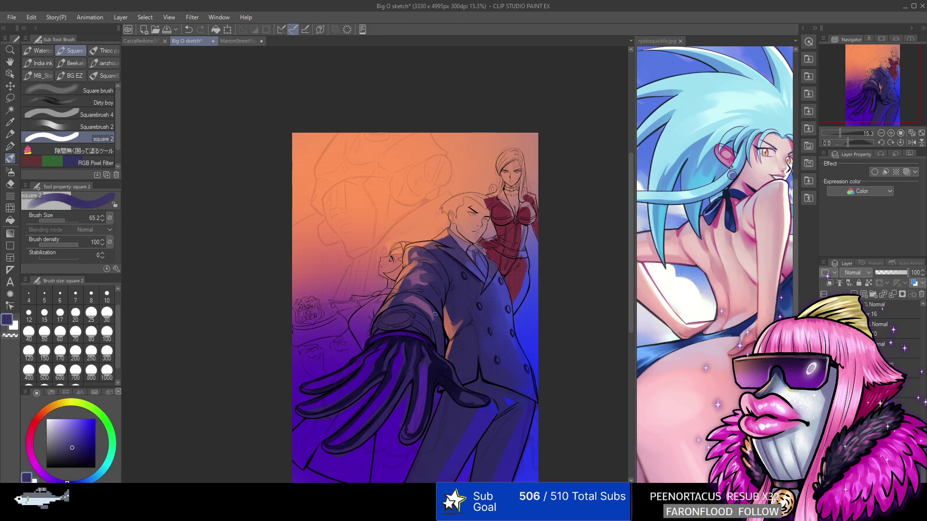
pyautogui.keyDown('alt'); pyautogui.click(433, 309); pyautogui.keyUp('alt')
pyautogui.keyDown('alt'); pyautogui.click(433, 309); pyautogui.keyUp('alt')
pyautogui.keyDown('alt'); pyautogui.click(403, 296); pyautogui.keyUp('alt')
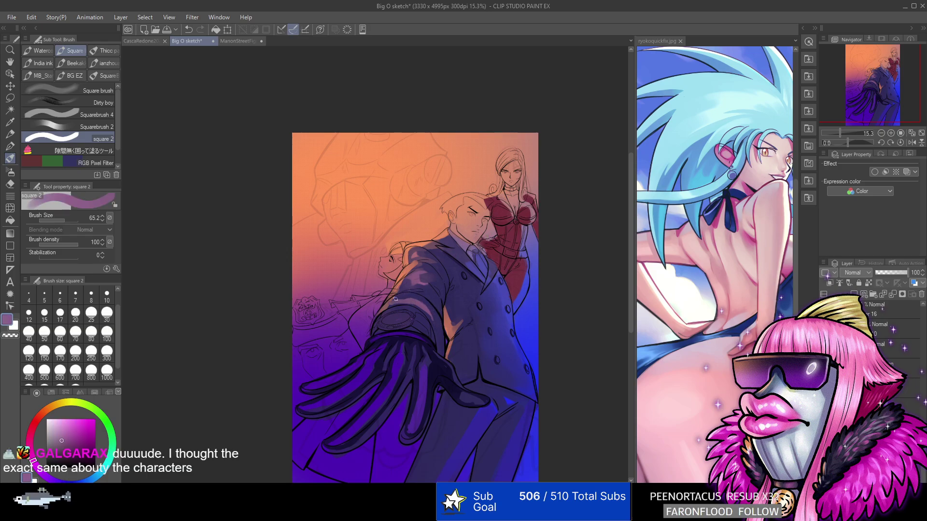
pyautogui.moveTo(394, 302)
pyautogui.mouseDown()
pyautogui.moveTo(421, 296)
pyautogui.moveTo(412, 287)
pyautogui.moveTo(423, 284)
pyautogui.mouseUp()
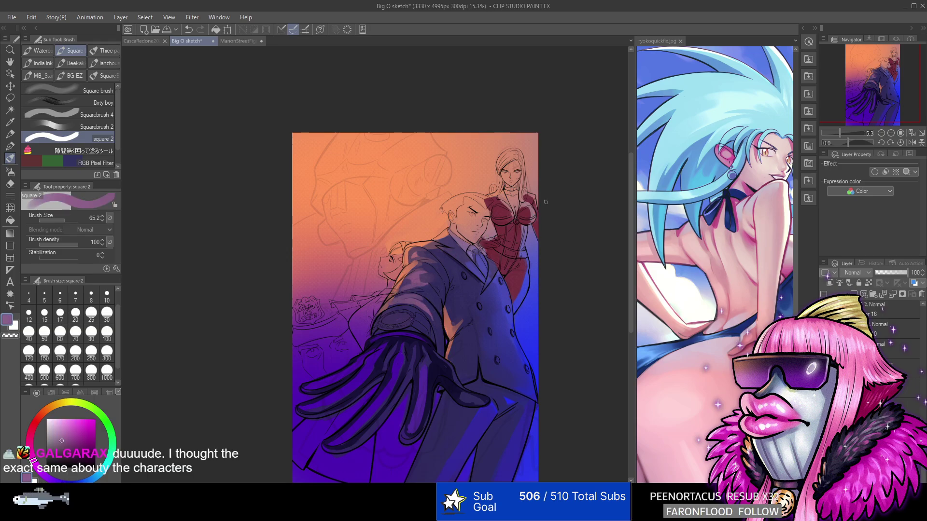
pyautogui.keyDown('alt'); pyautogui.click(431, 277); pyautogui.keyUp('alt')
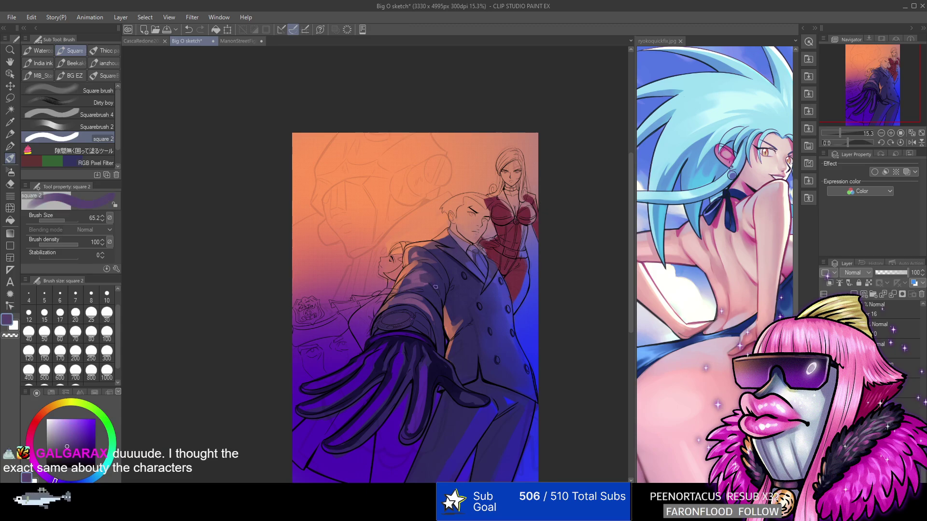
pyautogui.keyDown('alt'); pyautogui.click(415, 284); pyautogui.keyUp('alt')
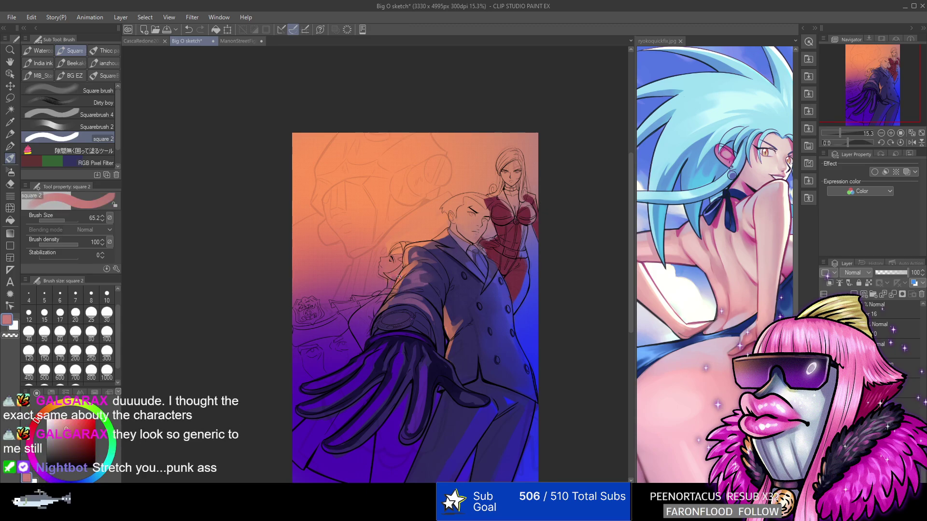
pyautogui.keyDown('alt'); pyautogui.click(396, 295); pyautogui.keyUp('alt')
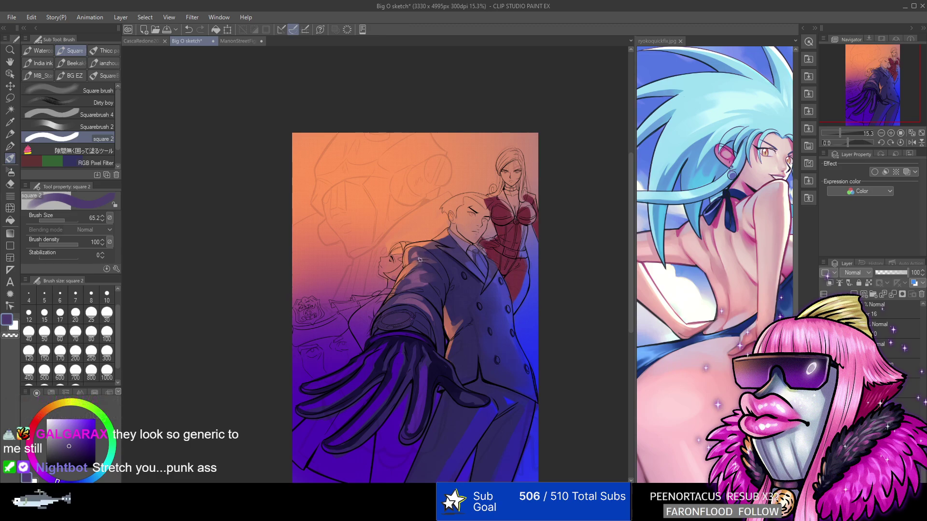
pyautogui.keyDown('alt'); pyautogui.click(418, 251); pyautogui.keyUp('alt')
pyautogui.keyDown('alt'); pyautogui.click(414, 254); pyautogui.keyUp('alt')
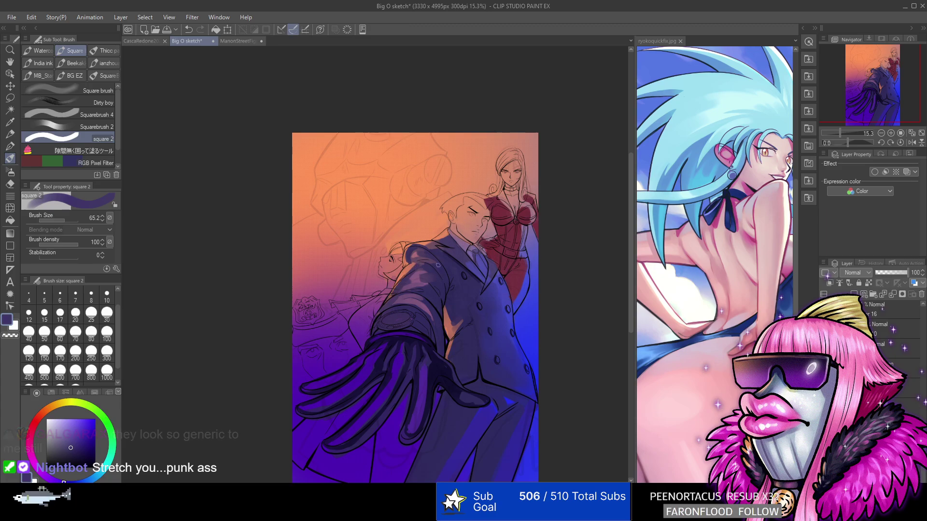
pyautogui.keyDown('alt'); pyautogui.click(407, 260); pyautogui.keyUp('alt')
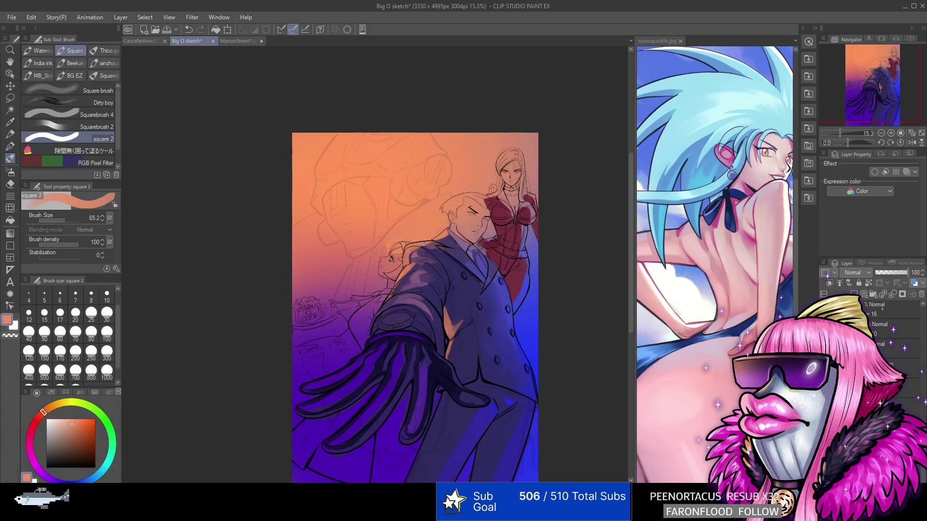
pyautogui.keyDown('alt'); pyautogui.click(421, 251); pyautogui.keyUp('alt')
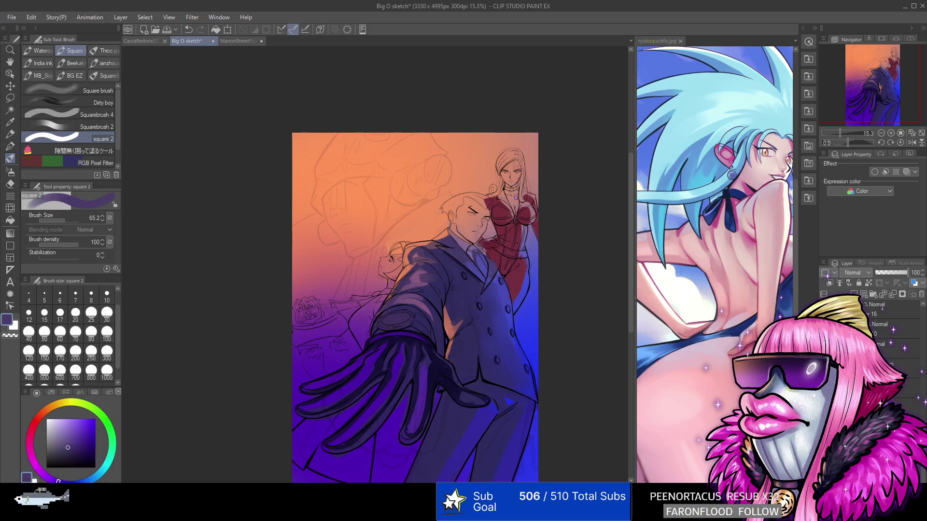
# Reshape the orange highlight on the coat, trimming its right arm with dark purple.
pyautogui.keyDown('alt'); pyautogui.click(447, 330); pyautogui.keyUp('alt')
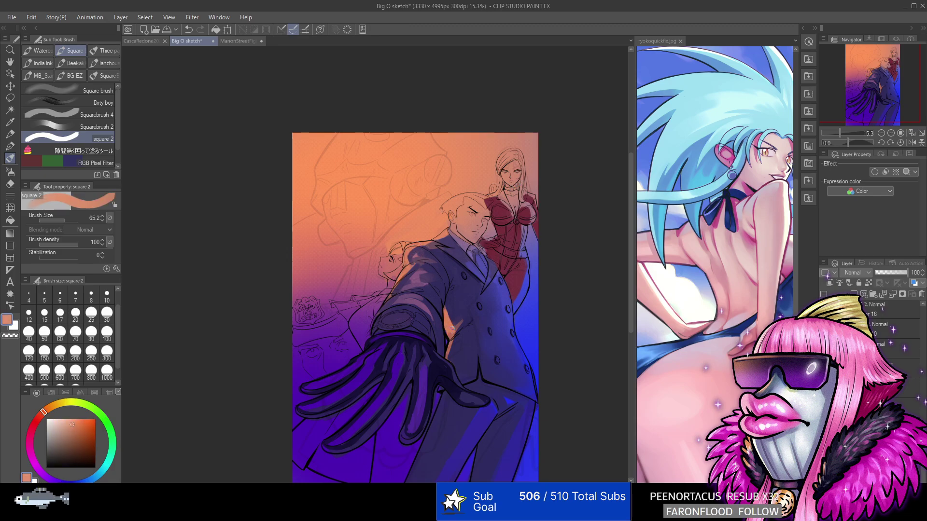
pyautogui.keyDown('alt'); pyautogui.click(467, 318); pyautogui.keyUp('alt')
pyautogui.moveTo(452, 329)
pyautogui.mouseDown()
pyautogui.moveTo(462, 319)
pyautogui.moveTo(449, 356)
pyautogui.moveTo(469, 323)
pyautogui.mouseUp()
pyautogui.keyDown('alt'); pyautogui.click(460, 323); pyautogui.keyUp('alt')
pyautogui.keyDown('alt'); pyautogui.click(452, 329); pyautogui.keyUp('alt')
pyautogui.keyDown('alt'); pyautogui.click(465, 313); pyautogui.keyUp('alt')
pyautogui.keyDown('alt'); pyautogui.click(452, 331); pyautogui.keyUp('alt')
pyautogui.keyDown('alt'); pyautogui.click(468, 319); pyautogui.keyUp('alt')
pyautogui.keyDown('alt'); pyautogui.click(464, 336); pyautogui.keyUp('alt')
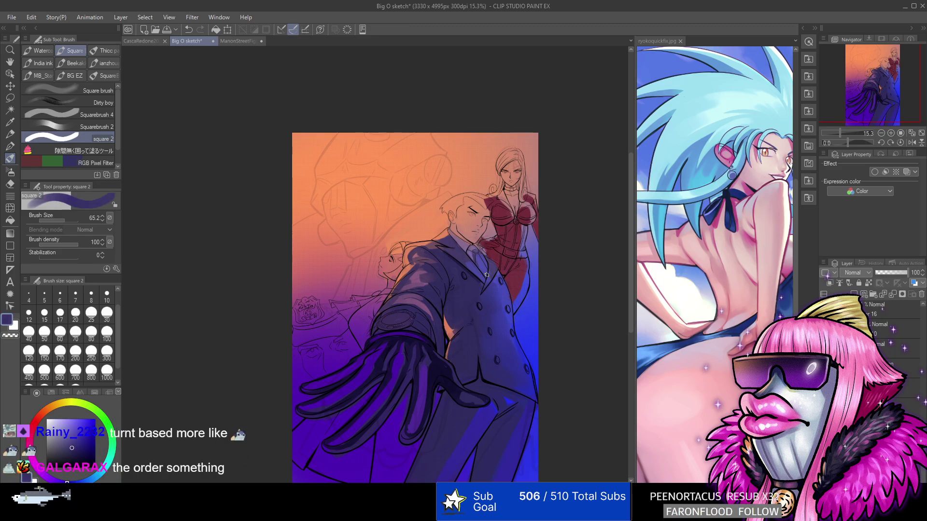
# Darken a small patch beside the sleeve with dark purple.
pyautogui.keyDown('alt'); pyautogui.click(454, 285); pyautogui.keyUp('alt')
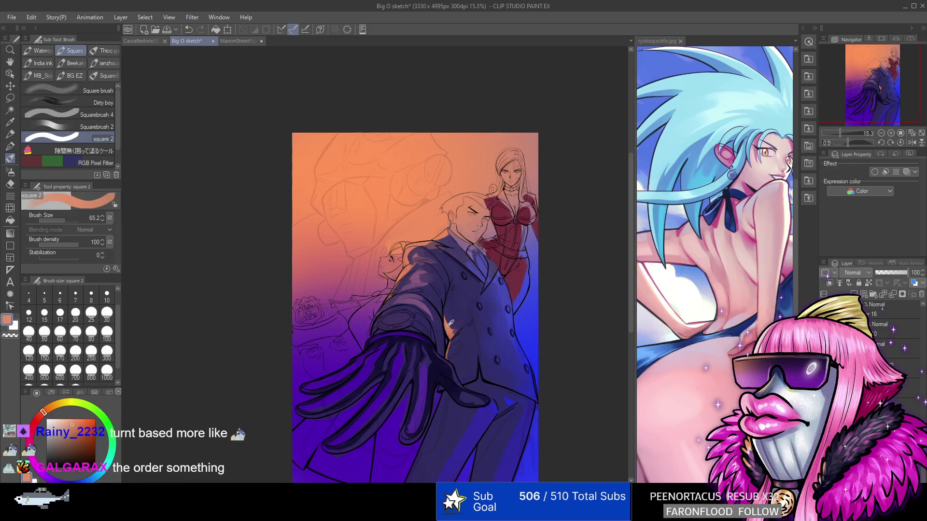
pyautogui.keyDown('alt'); pyautogui.click(459, 289); pyautogui.keyUp('alt')
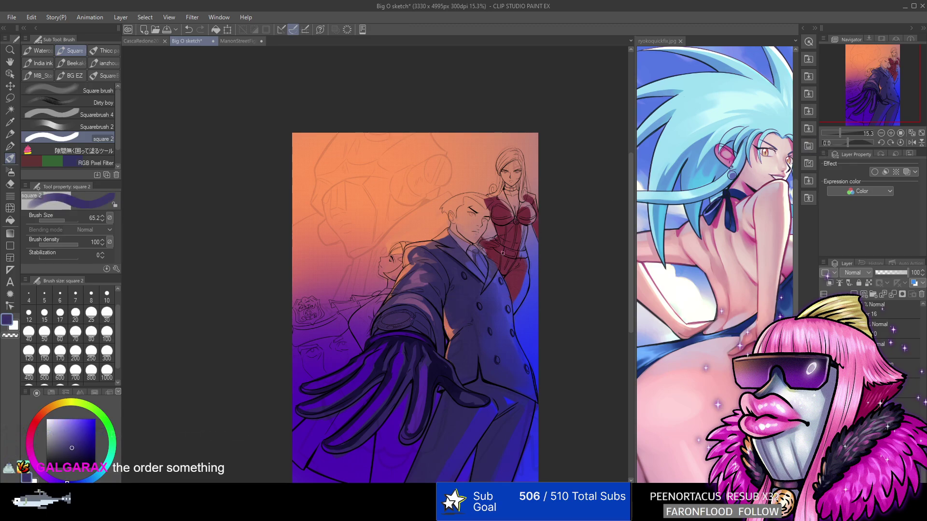
pyautogui.keyDown('alt'); pyautogui.click(446, 324); pyautogui.keyUp('alt')
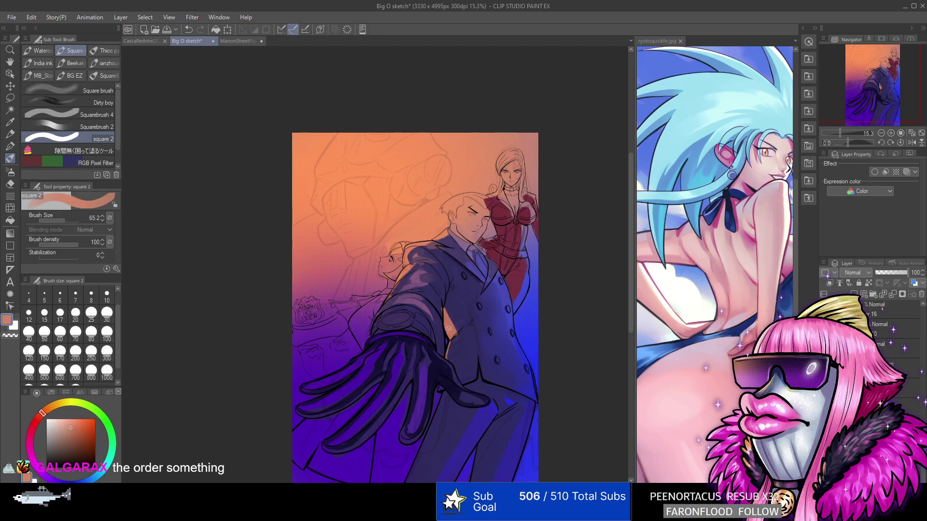
pyautogui.keyDown('alt'); pyautogui.click(442, 314); pyautogui.keyUp('alt')
pyautogui.keyDown('alt'); pyautogui.click(450, 325); pyautogui.keyUp('alt')
pyautogui.keyDown('alt'); pyautogui.click(458, 329); pyautogui.keyUp('alt')
pyautogui.moveTo(461, 332); pyautogui.dragTo(457, 341)
# Cover part of the salmon patch with purple, then paint a salmon rim from the glove toward the coat edge.
pyautogui.keyDown('alt'); pyautogui.click(454, 330); pyautogui.keyUp('alt')
pyautogui.keyDown('alt'); pyautogui.click(458, 330); pyautogui.keyUp('alt')
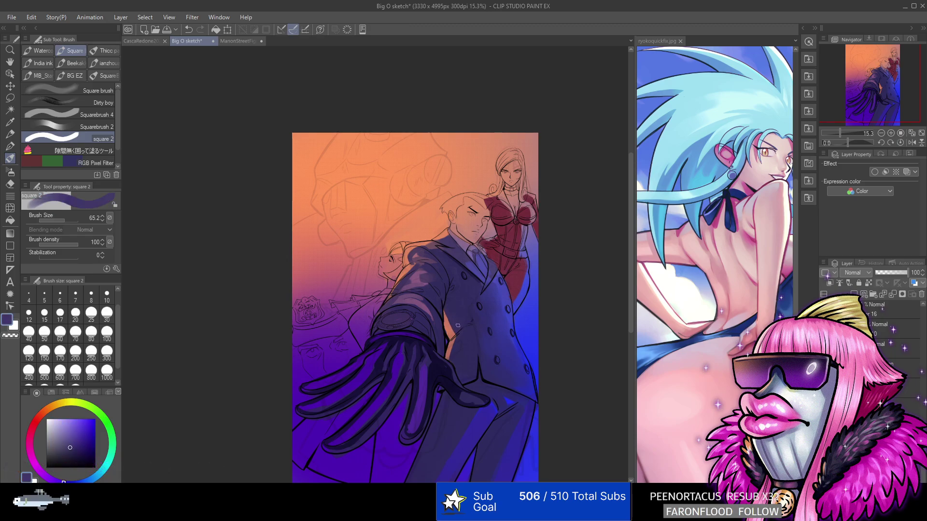
pyautogui.moveTo(455, 349)
pyautogui.mouseDown()
pyautogui.moveTo(454, 333)
pyautogui.moveTo(450, 358)
pyautogui.mouseUp()
pyautogui.keyDown('alt'); pyautogui.click(449, 330); pyautogui.keyUp('alt')
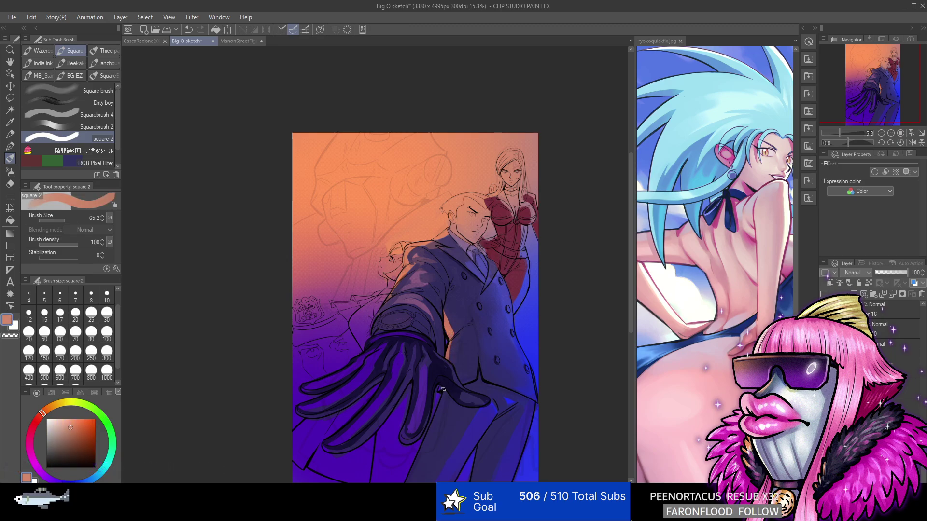
pyautogui.moveTo(442, 390); pyautogui.dragTo(411, 462)
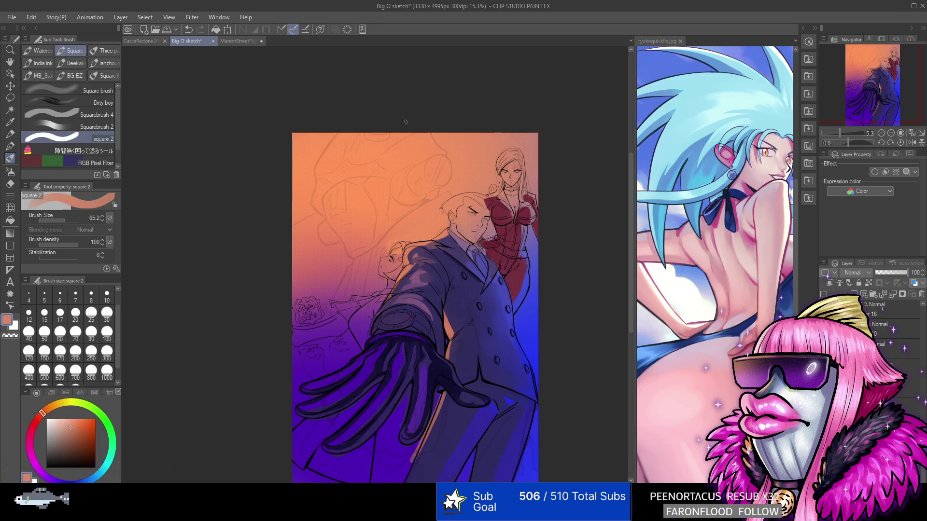
# Undo the previous salmon stroke and repaint the salmon rim along the coat's lower edge.
pyautogui.click(191, 30)
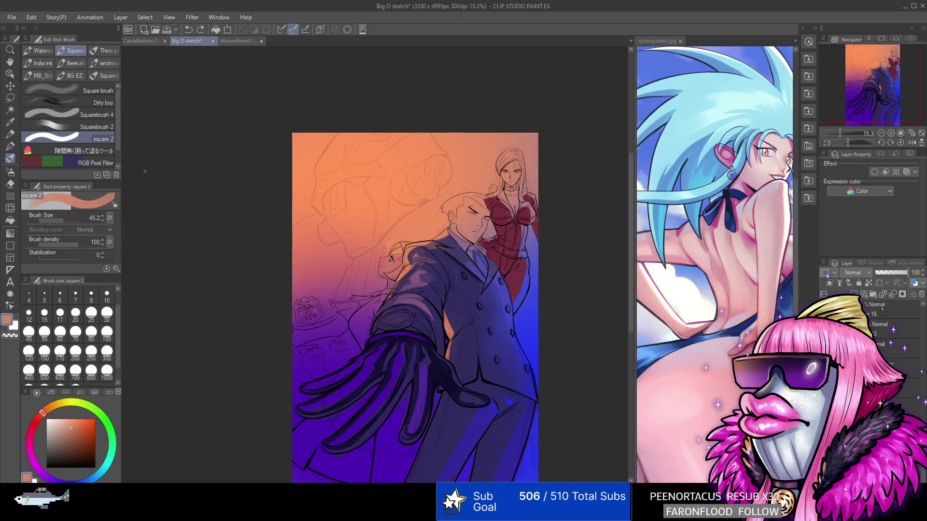
pyautogui.keyDown('alt'); pyautogui.click(440, 388); pyautogui.keyUp('alt')
pyautogui.keyDown('alt'); pyautogui.click(442, 388); pyautogui.keyUp('alt')
pyautogui.moveTo(444, 392); pyautogui.dragTo(403, 478)
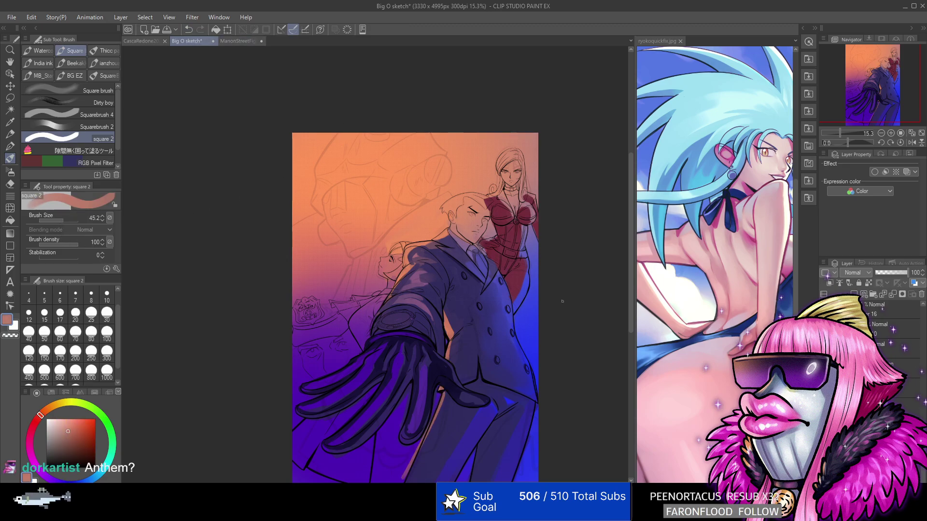
pyautogui.click(189, 30)
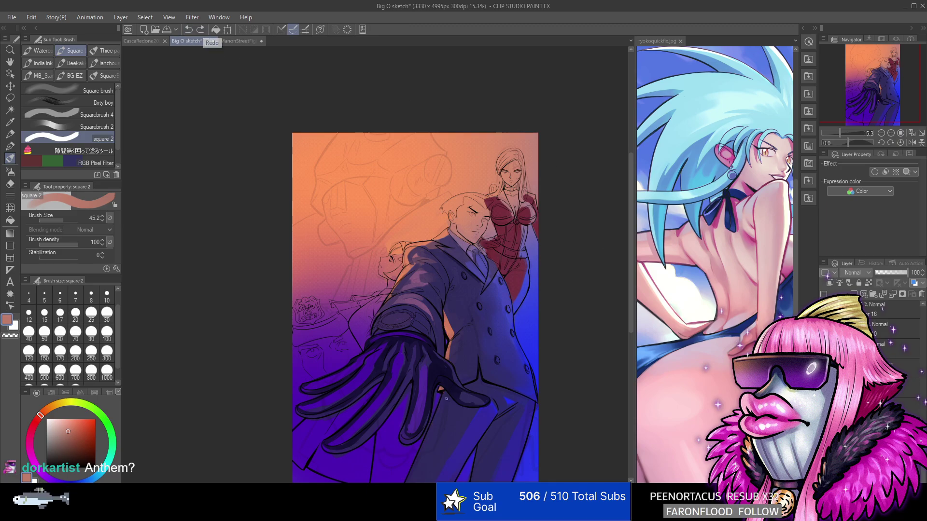
pyautogui.moveTo(446, 398); pyautogui.dragTo(404, 480)
# Replace a trial purple edge with one straight salmon rim down the coat edge.
pyautogui.keyDown('alt'); pyautogui.click(452, 386); pyautogui.keyUp('alt')
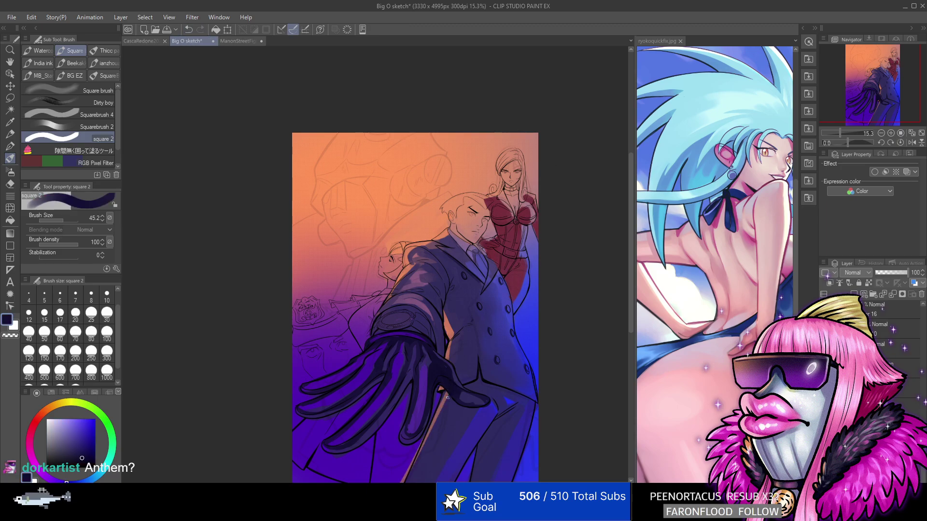
pyautogui.keyDown('alt'); pyautogui.click(441, 399); pyautogui.keyUp('alt')
pyautogui.keyDown('alt'); pyautogui.click(447, 396); pyautogui.keyUp('alt')
pyautogui.moveTo(444, 394); pyautogui.dragTo(433, 417)
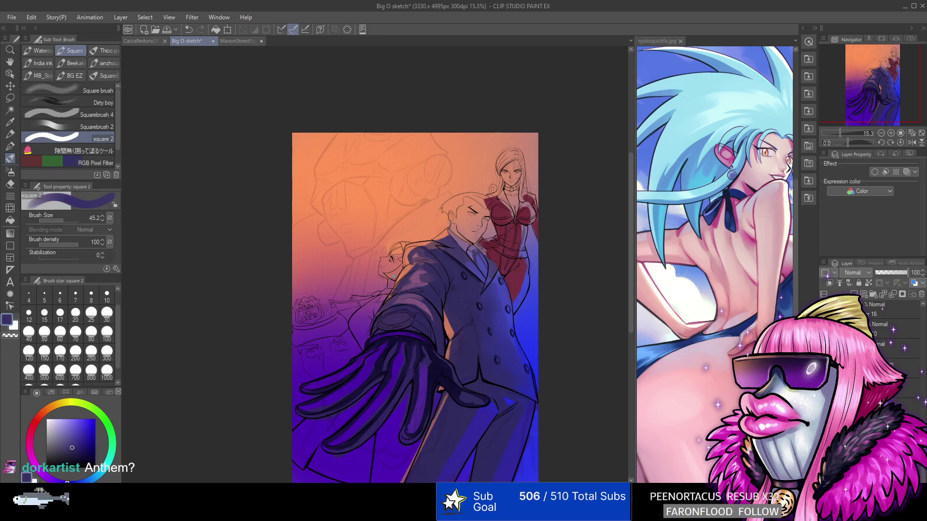
pyautogui.click(188, 30)
pyautogui.keyDown('alt'); pyautogui.click(444, 394); pyautogui.keyUp('alt')
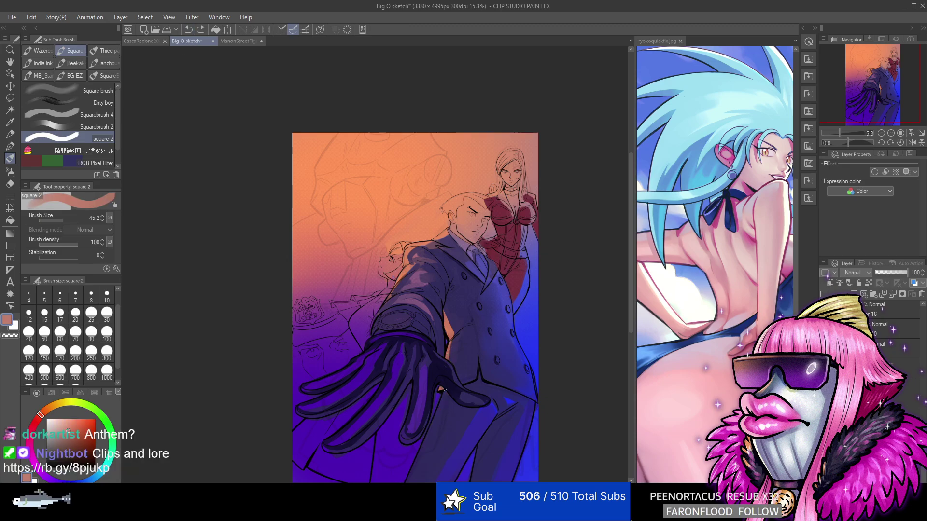
pyautogui.moveTo(444, 394); pyautogui.dragTo(407, 482)
# Darken the trousers' waist and the suit leg's right edge with a deeper navy.
pyautogui.keyDown('alt'); pyautogui.click(456, 376); pyautogui.keyUp('alt')
pyautogui.click(83, 449)
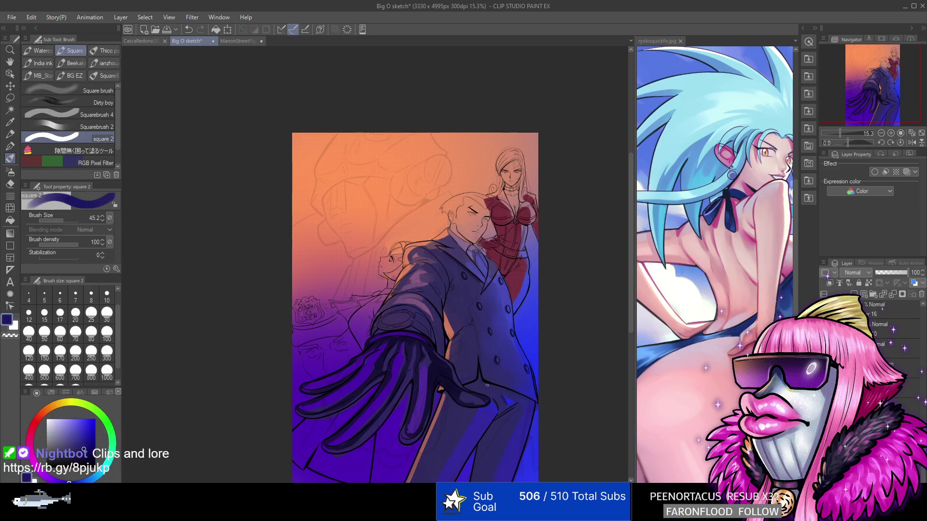
pyautogui.moveTo(486, 391)
pyautogui.mouseDown()
pyautogui.moveTo(523, 405)
pyautogui.moveTo(431, 480)
pyautogui.mouseUp()
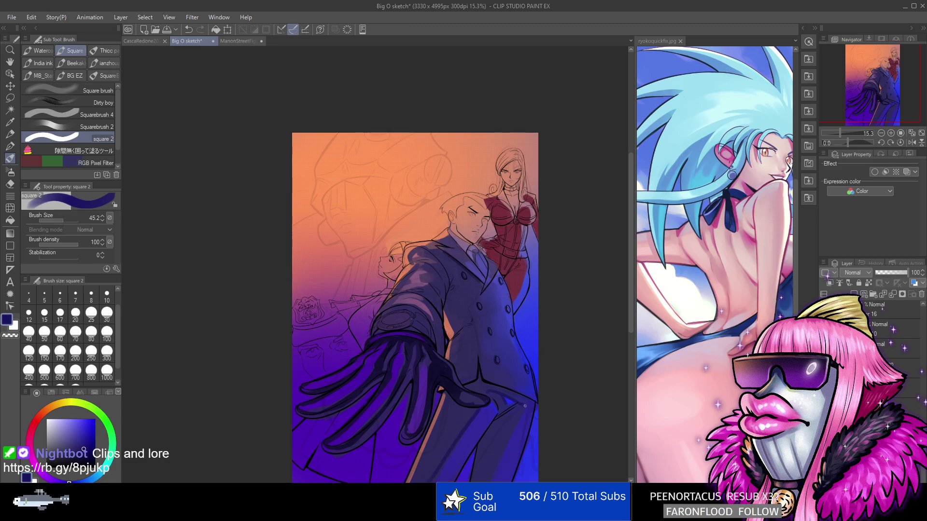
pyautogui.moveTo(525, 406)
pyautogui.mouseDown()
pyautogui.moveTo(504, 443)
pyautogui.moveTo(497, 419)
pyautogui.mouseUp()
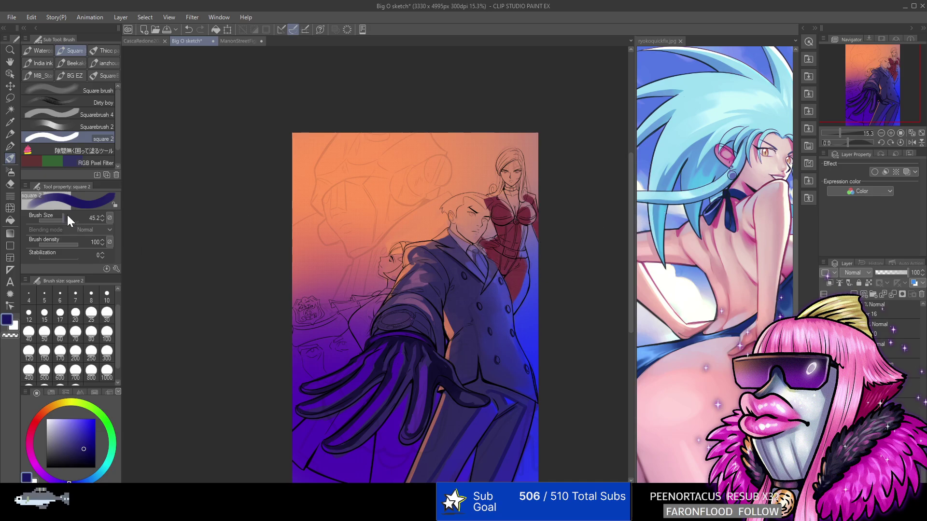
# Set the brush to size about 106.3 and density 12, and sweep faint blue-purple shading over the lapel.
pyautogui.moveTo(65, 215); pyautogui.dragTo(70, 222)
pyautogui.click(44, 244)
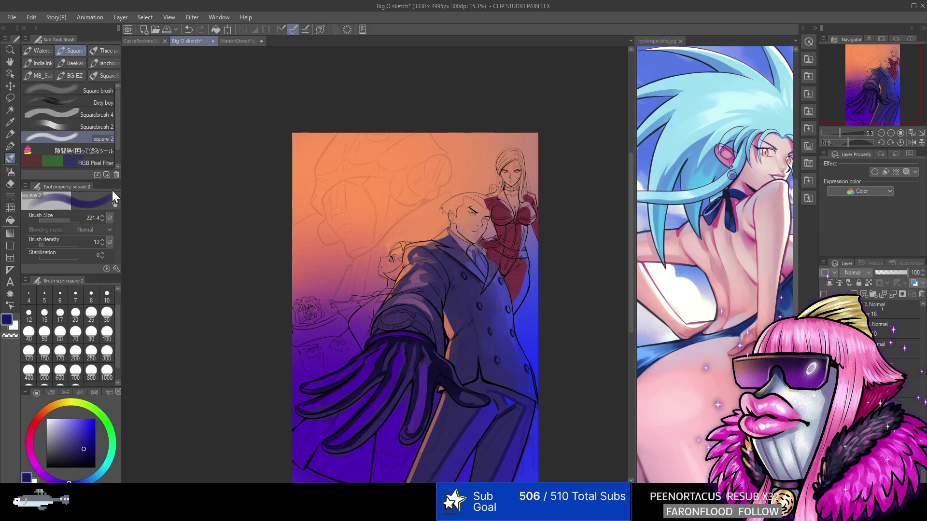
pyautogui.keyDown('alt'); pyautogui.click(469, 267); pyautogui.keyUp('alt')
pyautogui.click(66, 220)
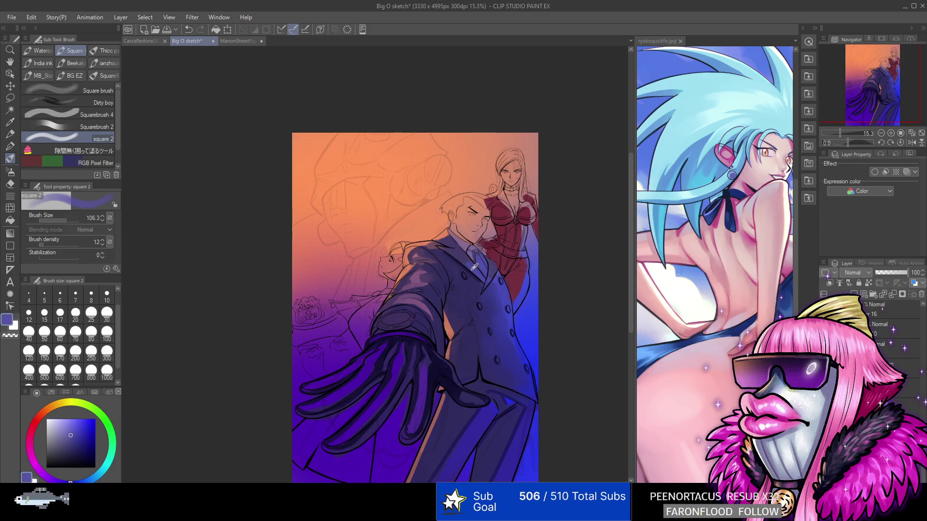
pyautogui.moveTo(463, 255)
pyautogui.mouseDown()
pyautogui.moveTo(443, 244)
pyautogui.moveTo(482, 281)
pyautogui.mouseUp()
pyautogui.keyDown('alt'); pyautogui.click(465, 251); pyautogui.keyUp('alt')
pyautogui.keyDown('alt'); pyautogui.click(476, 277); pyautogui.keyUp('alt')
pyautogui.keyDown('alt'); pyautogui.click(486, 291); pyautogui.keyUp('alt')
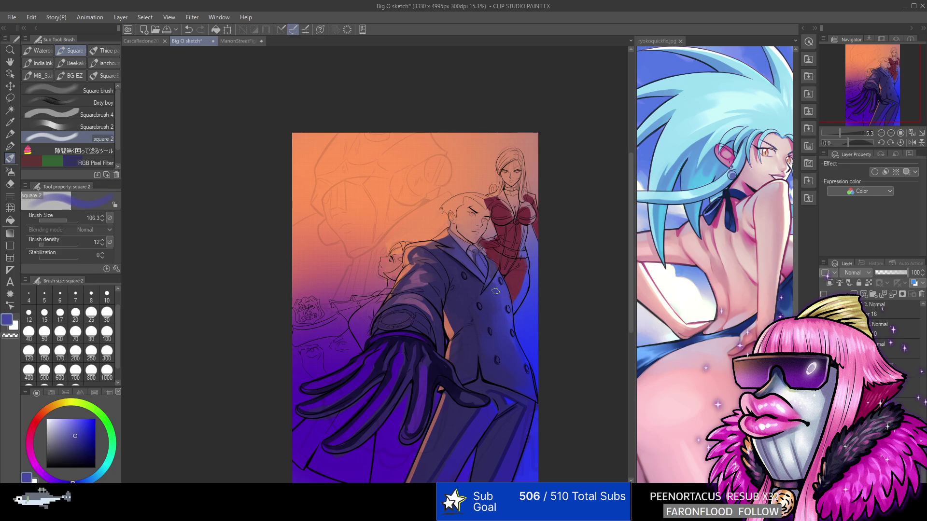
# Sample darker and lighter navy and purple tones from the lower suit for shading.
pyautogui.keyDown('alt'); pyautogui.click(489, 396); pyautogui.keyUp('alt')
pyautogui.keyDown('alt'); pyautogui.click(526, 402); pyautogui.keyUp('alt')
pyautogui.keyDown('alt'); pyautogui.click(524, 402); pyautogui.keyUp('alt')
pyautogui.keyDown('alt'); pyautogui.click(478, 421); pyautogui.keyUp('alt')
pyautogui.keyDown('alt'); pyautogui.click(473, 414); pyautogui.keyUp('alt')
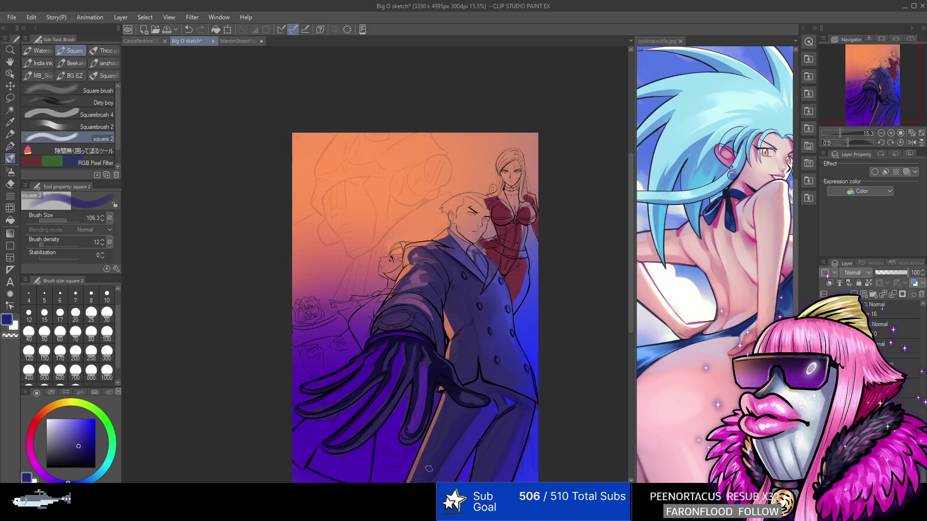
pyautogui.keyDown('alt'); pyautogui.click(470, 398); pyautogui.keyUp('alt')
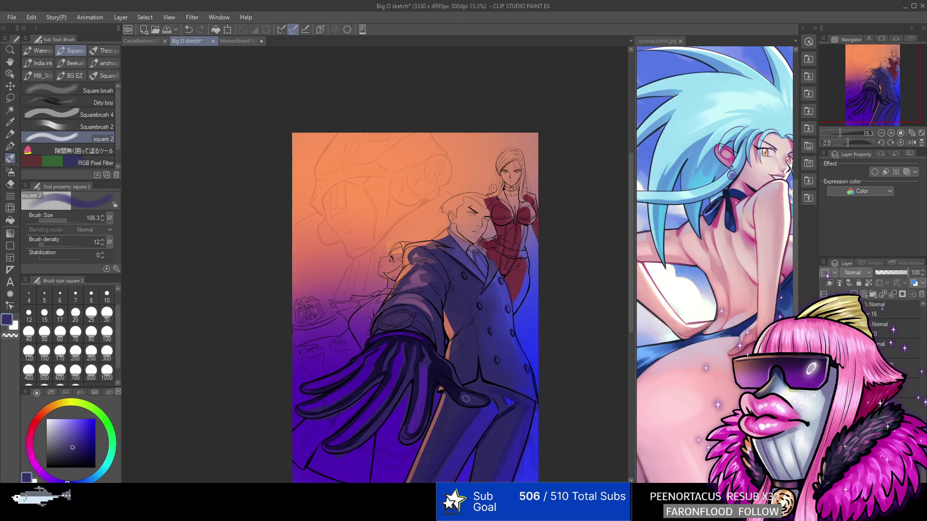
pyautogui.keyDown('alt'); pyautogui.click(448, 377); pyautogui.keyUp('alt')
pyautogui.keyDown('alt'); pyautogui.click(456, 392); pyautogui.keyUp('alt')
pyautogui.keyDown('alt'); pyautogui.click(437, 374); pyautogui.keyUp('alt')
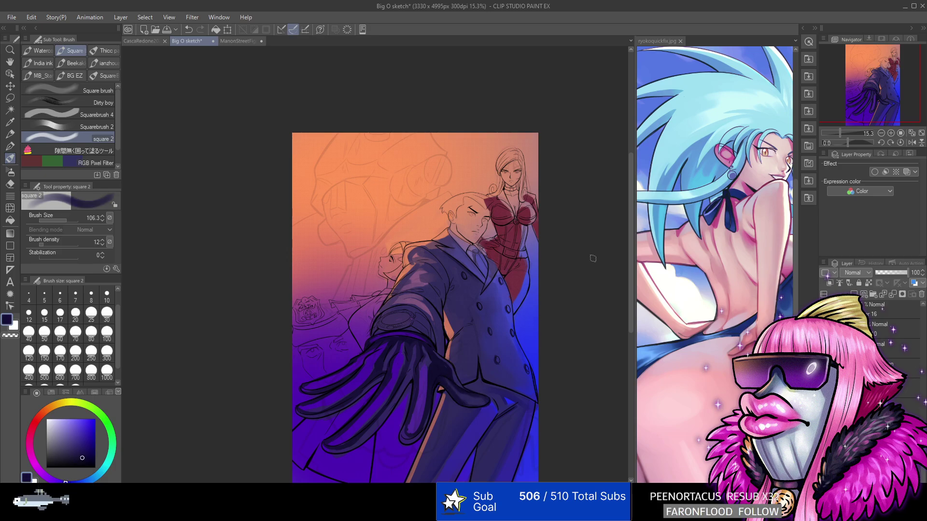
pyautogui.keyDown('alt'); pyautogui.click(435, 359); pyautogui.keyUp('alt')
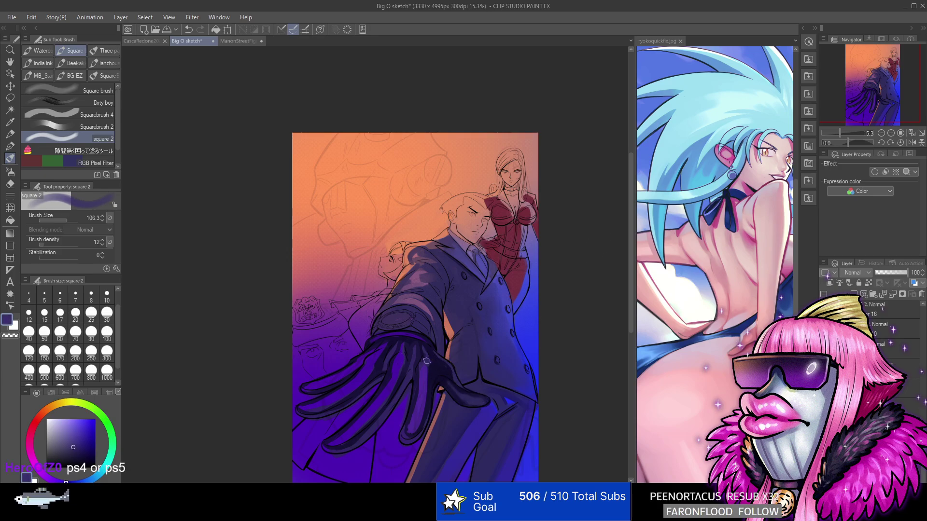
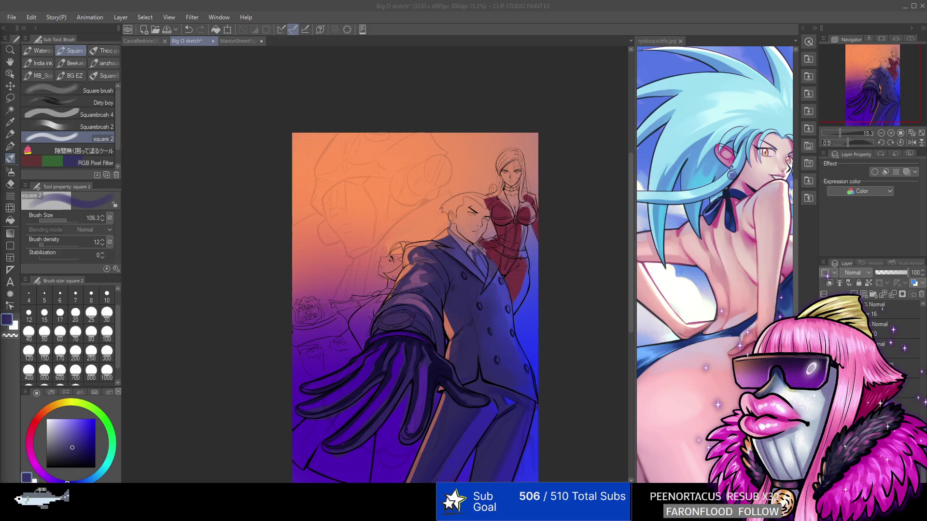
# Play the reference video briefly, then move it aside to reveal the canvas.
pyautogui.moveTo(0, 45); pyautogui.dragTo(575, 24)
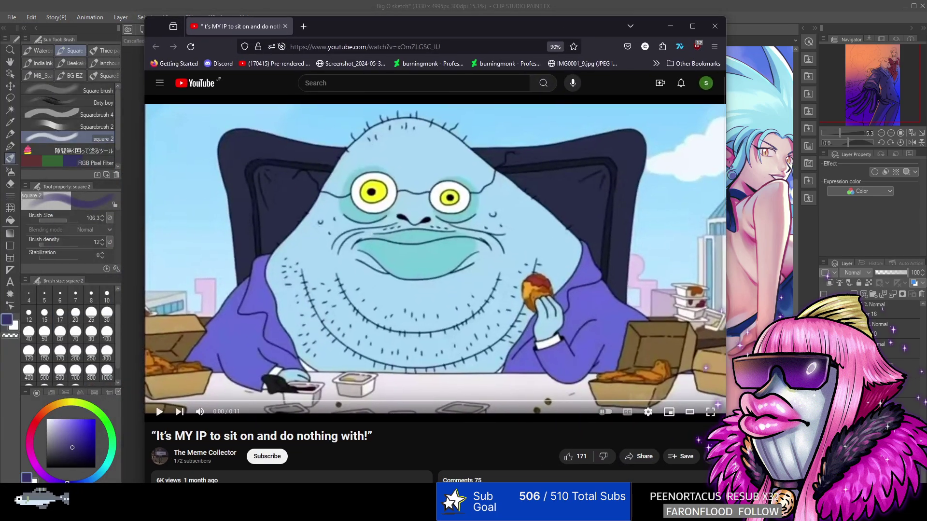
pyautogui.press('space')
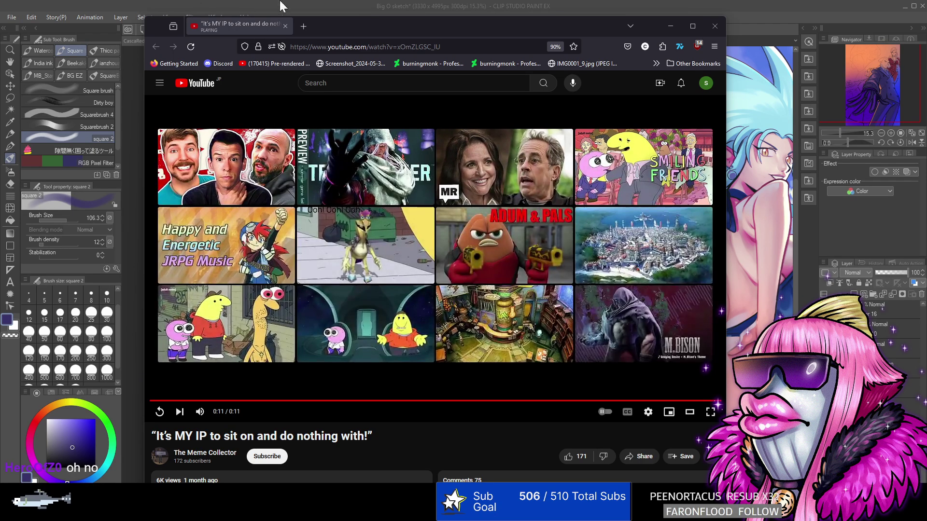
pyautogui.moveTo(460, 24); pyautogui.dragTo(0, 24)
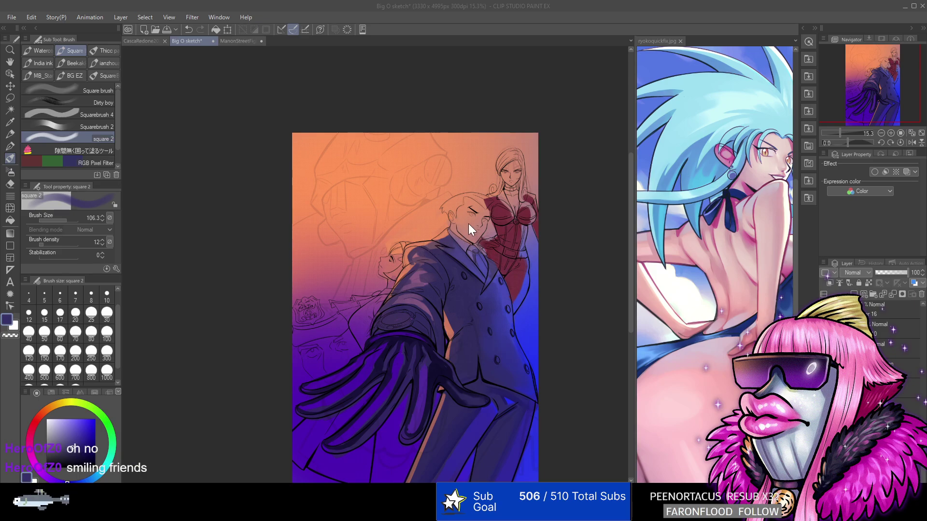
# Sample a light orange from the background and set the Square brush to size 35.4, density 100.
pyautogui.rightClick(449, 331)
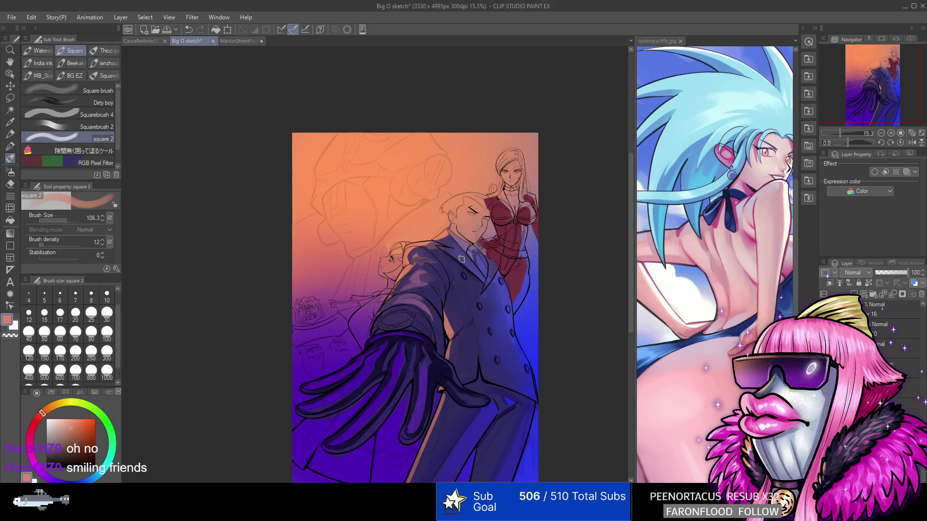
pyautogui.rightClick(442, 390)
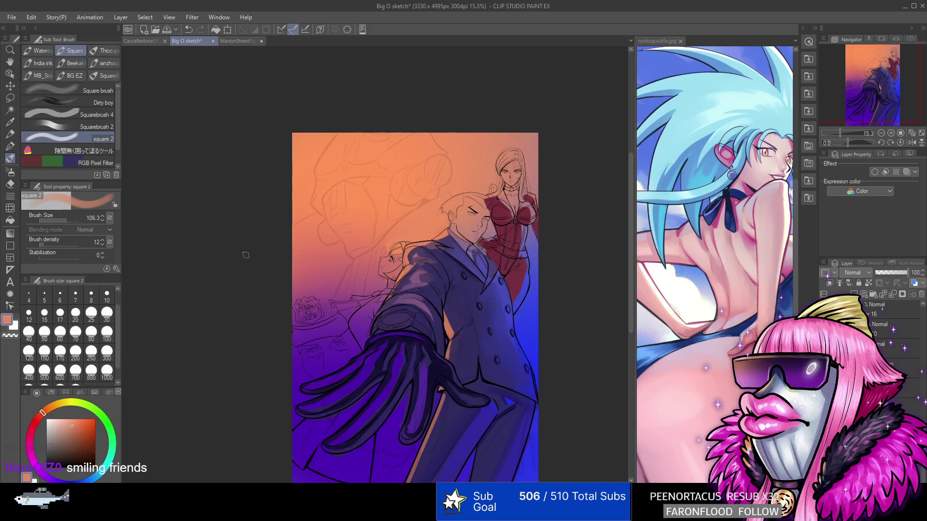
pyautogui.click(63, 220)
pyautogui.moveTo(67, 245); pyautogui.dragTo(81, 245)
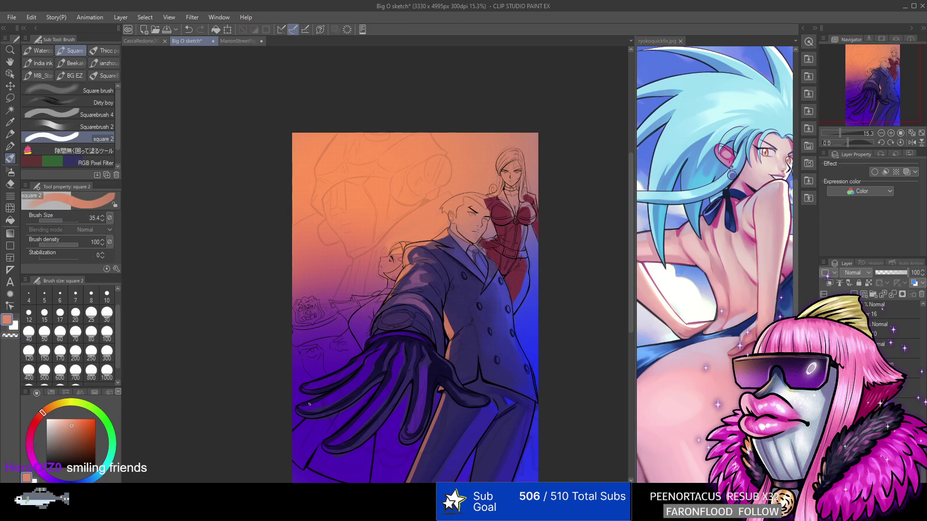
# Paint orange rim-light strokes along the lower and middle glove fingers and the cuff.
pyautogui.moveTo(303, 407)
pyautogui.mouseDown()
pyautogui.moveTo(383, 344)
pyautogui.moveTo(344, 386)
pyautogui.moveTo(307, 405)
pyautogui.moveTo(352, 363)
pyautogui.moveTo(405, 339)
pyautogui.mouseUp()
pyautogui.click(190, 27)
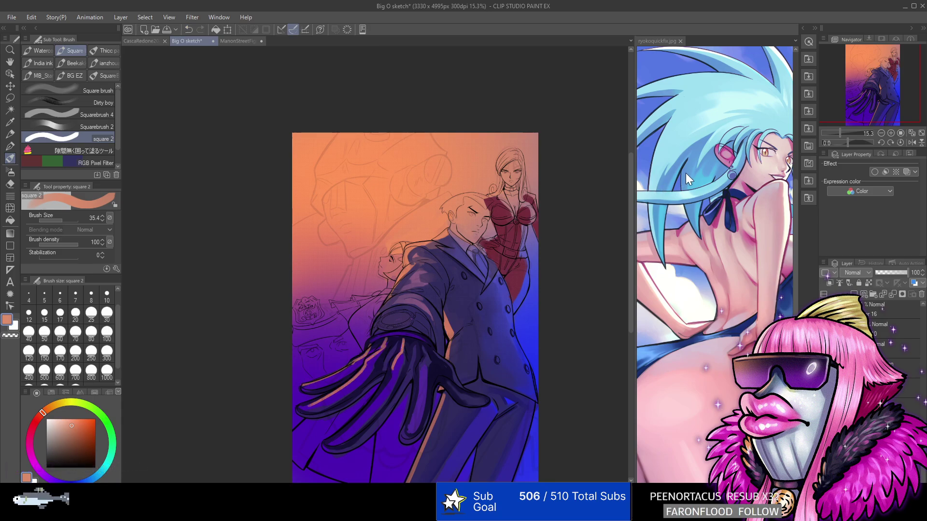
pyautogui.moveTo(391, 375); pyautogui.dragTo(340, 431)
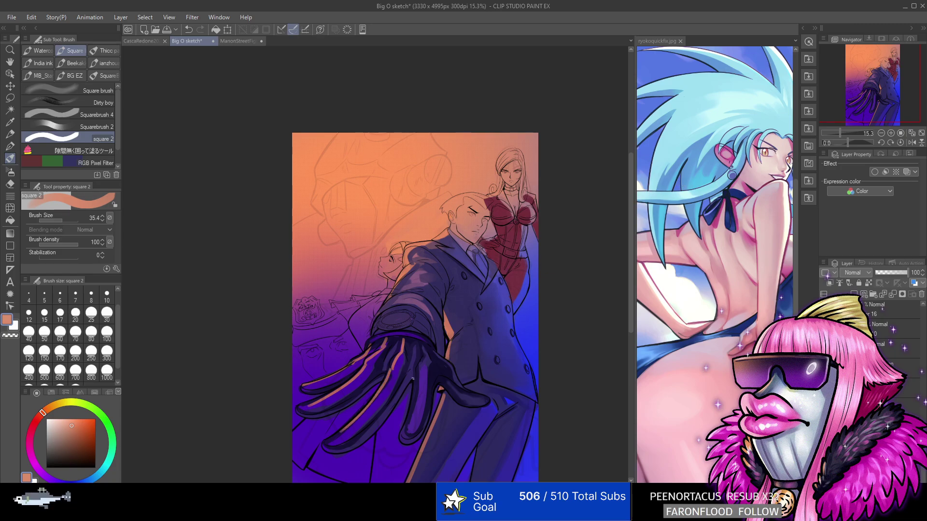
pyautogui.moveTo(415, 377); pyautogui.dragTo(403, 435)
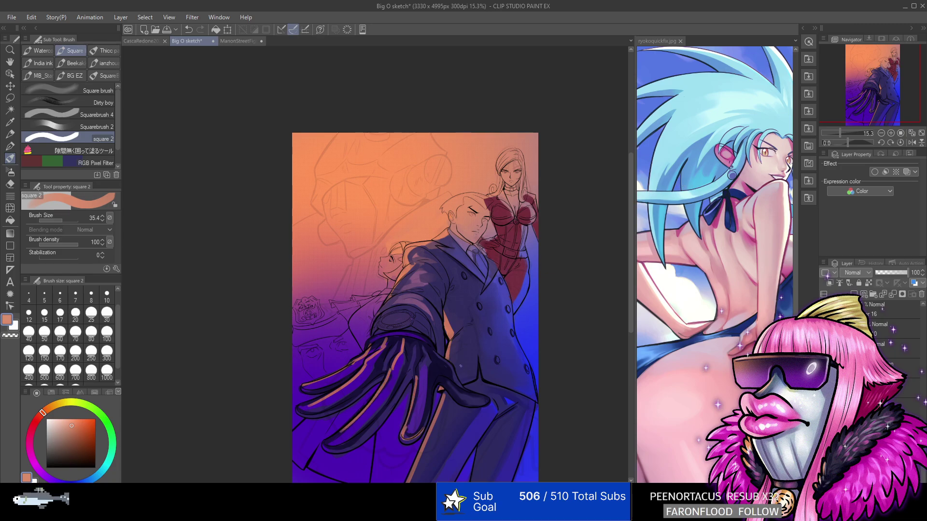
pyautogui.moveTo(417, 376); pyautogui.dragTo(423, 358)
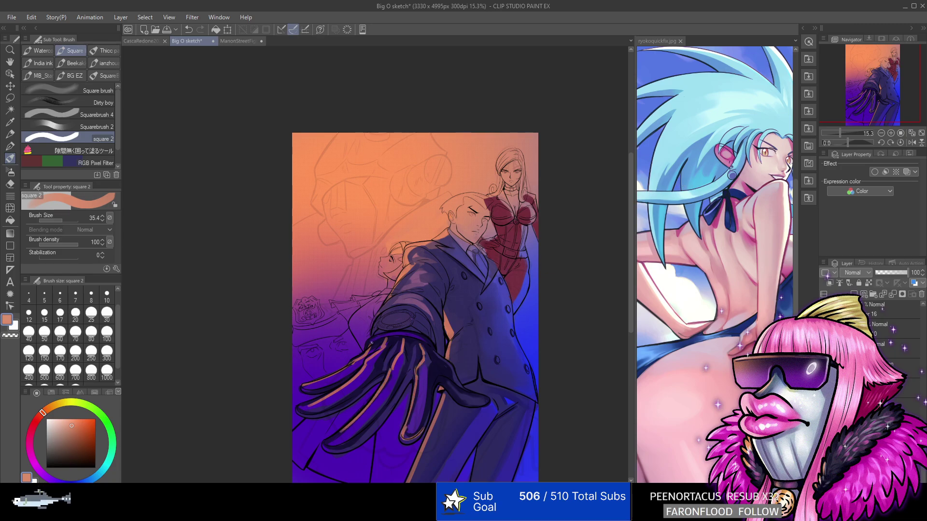
pyautogui.moveTo(370, 344); pyautogui.dragTo(409, 335)
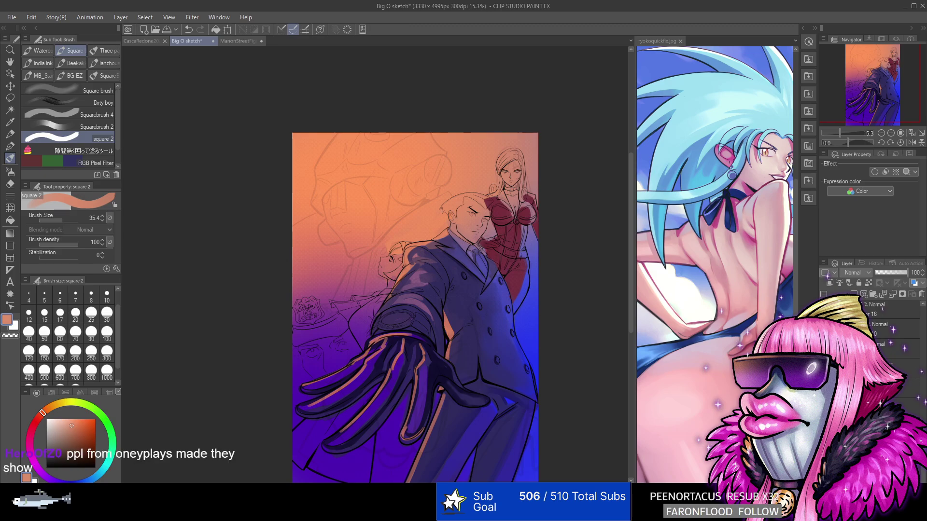
pyautogui.hotkey('ctrl', '+')
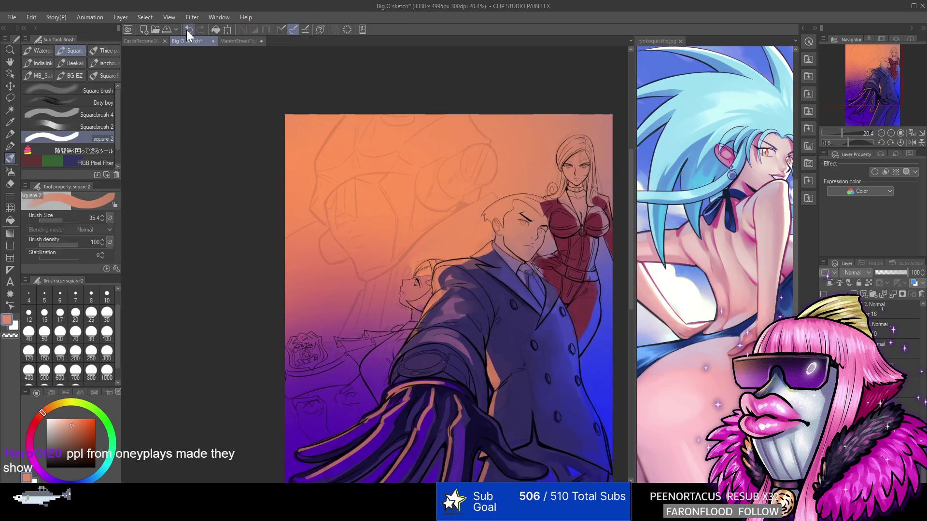
pyautogui.click(237, 42)
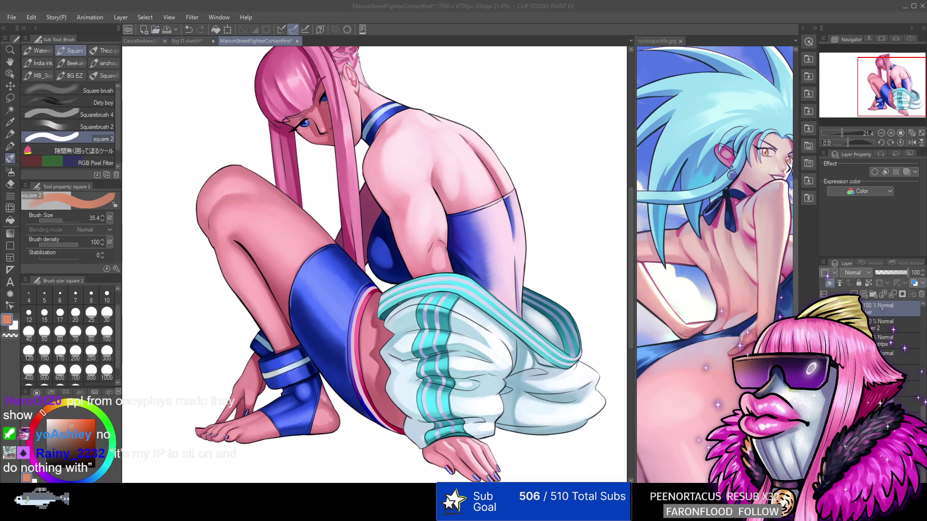
pyautogui.click(149, 41)
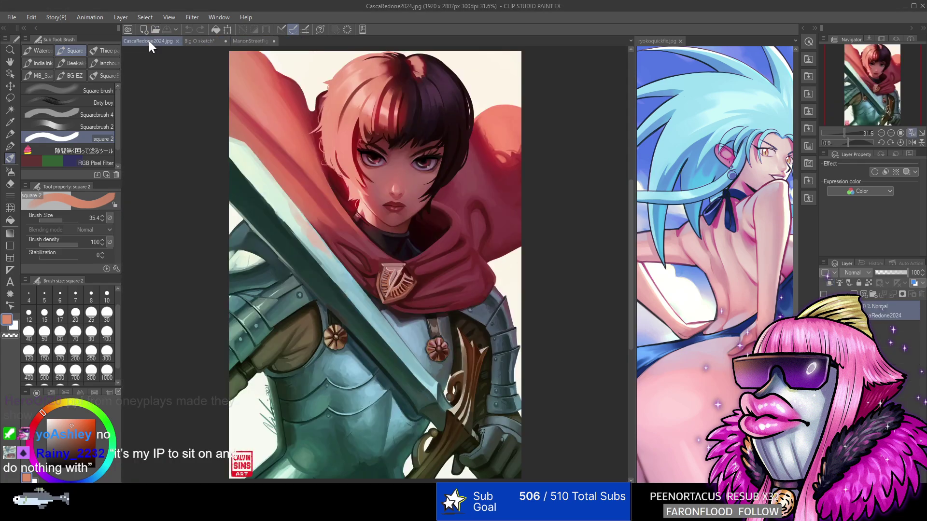
pyautogui.click(192, 41)
pyautogui.scroll(3, 458, 248)
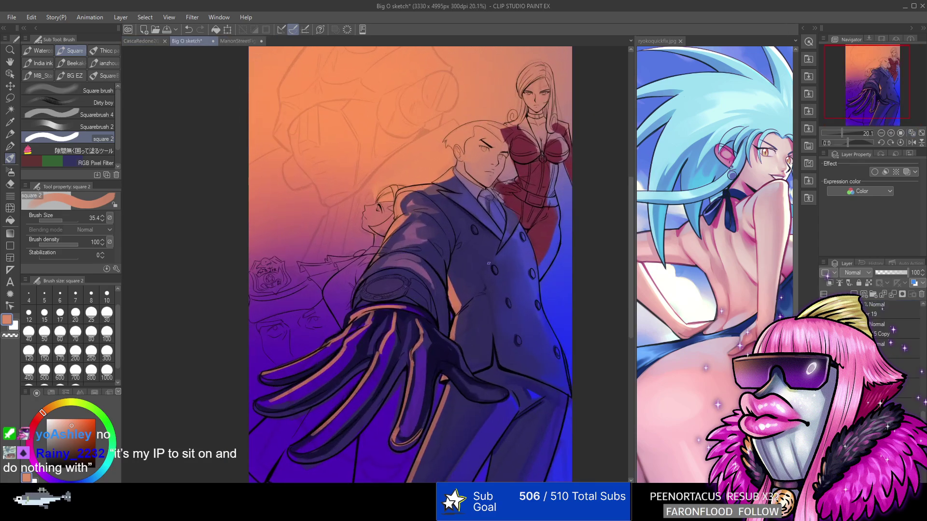